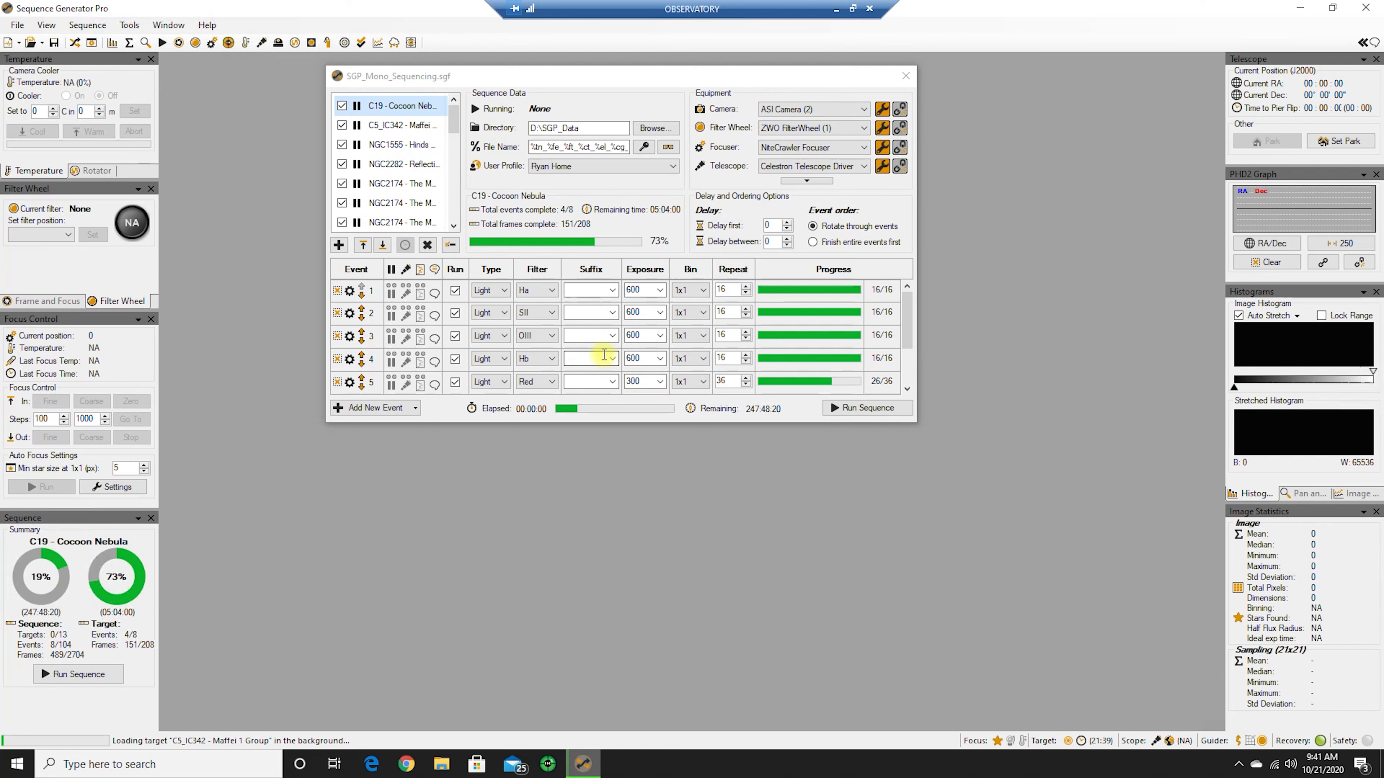
Step: Make the SGP_Mono_Sequencing.sgf window taller so that all eight events of the C19 - Cocoon Nebula target fit
{"action": "left_click_drag", "start_coordinate": [454, 119], "coordinate": [456, 88]}
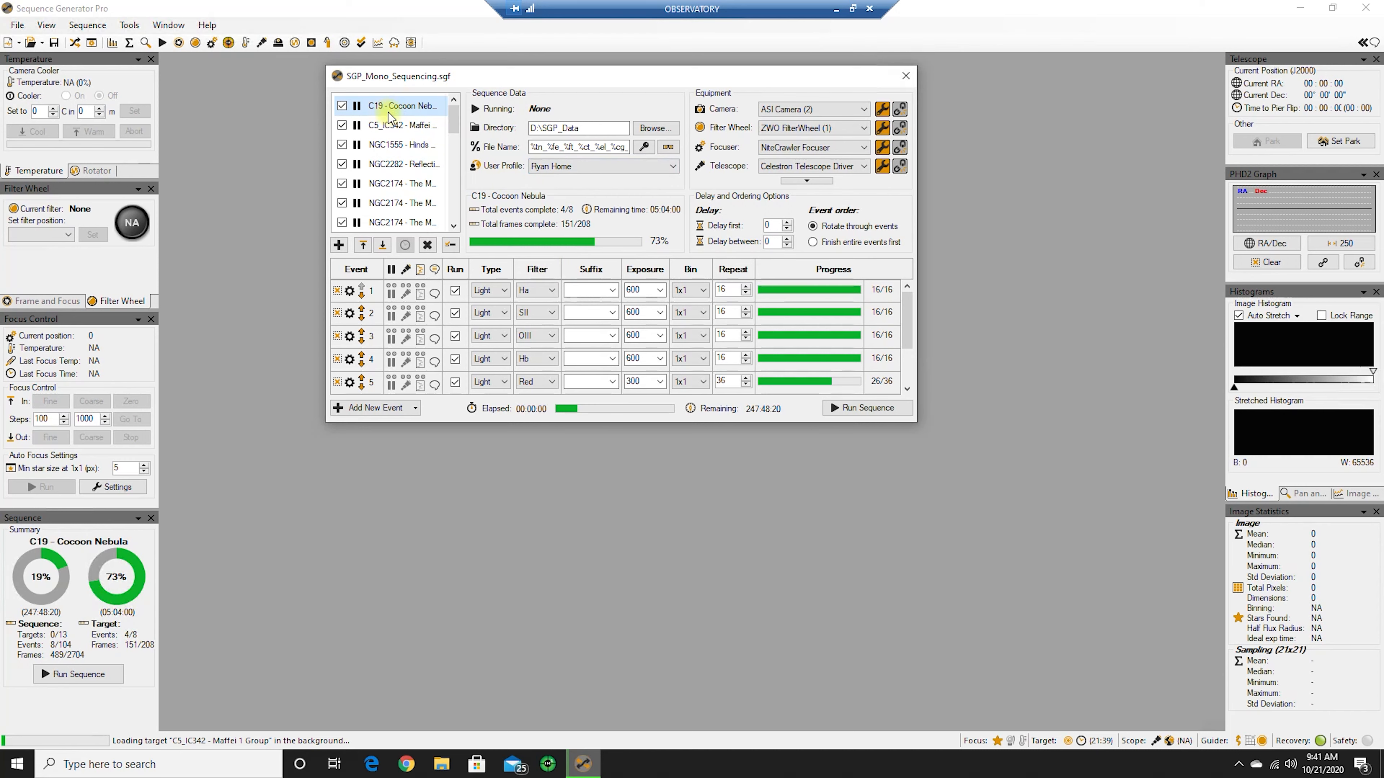
{"action": "mouse_move", "coordinate": [905, 300]}
{"action": "left_mouse_down"}
{"action": "mouse_move", "coordinate": [914, 349]}
{"action": "mouse_move", "coordinate": [906, 300]}
{"action": "left_mouse_up"}
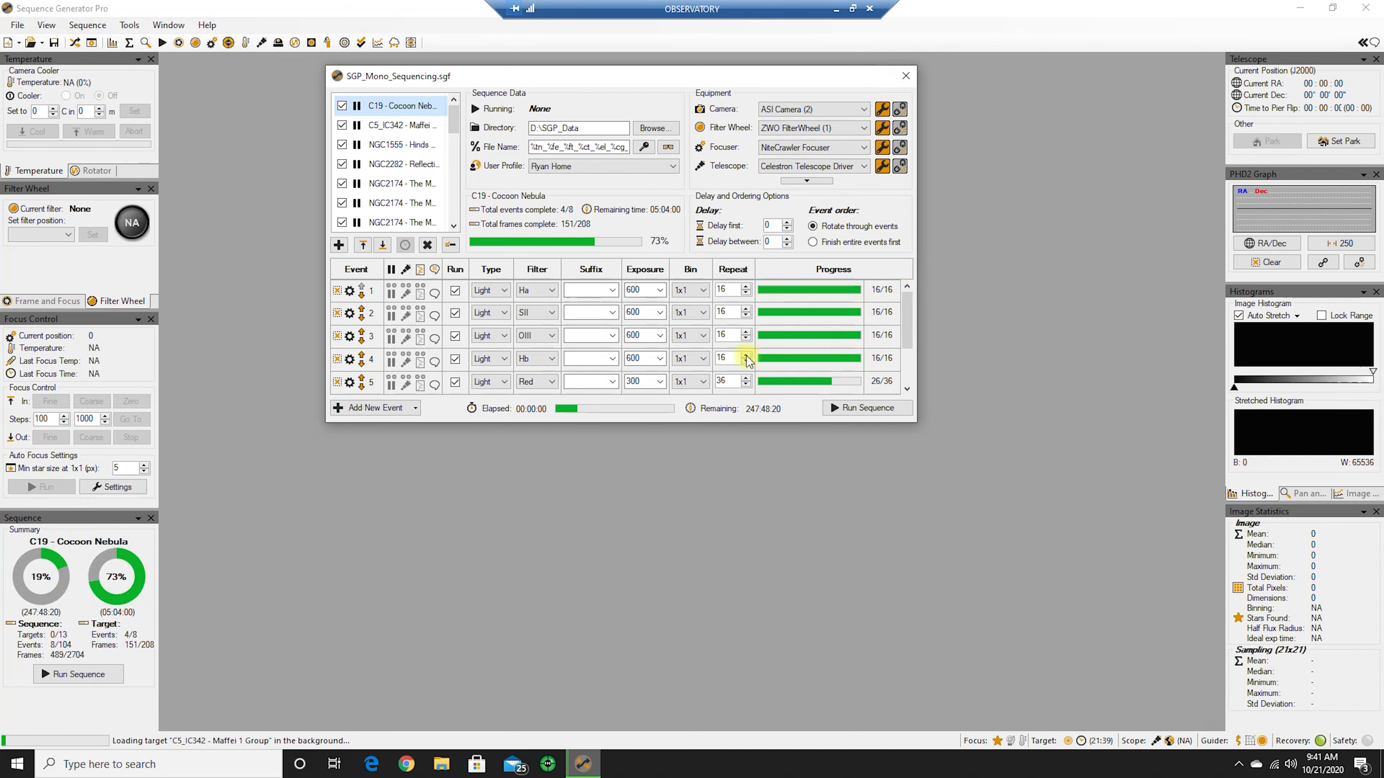
{"action": "left_click_drag", "start_coordinate": [658, 426], "coordinate": [649, 505]}
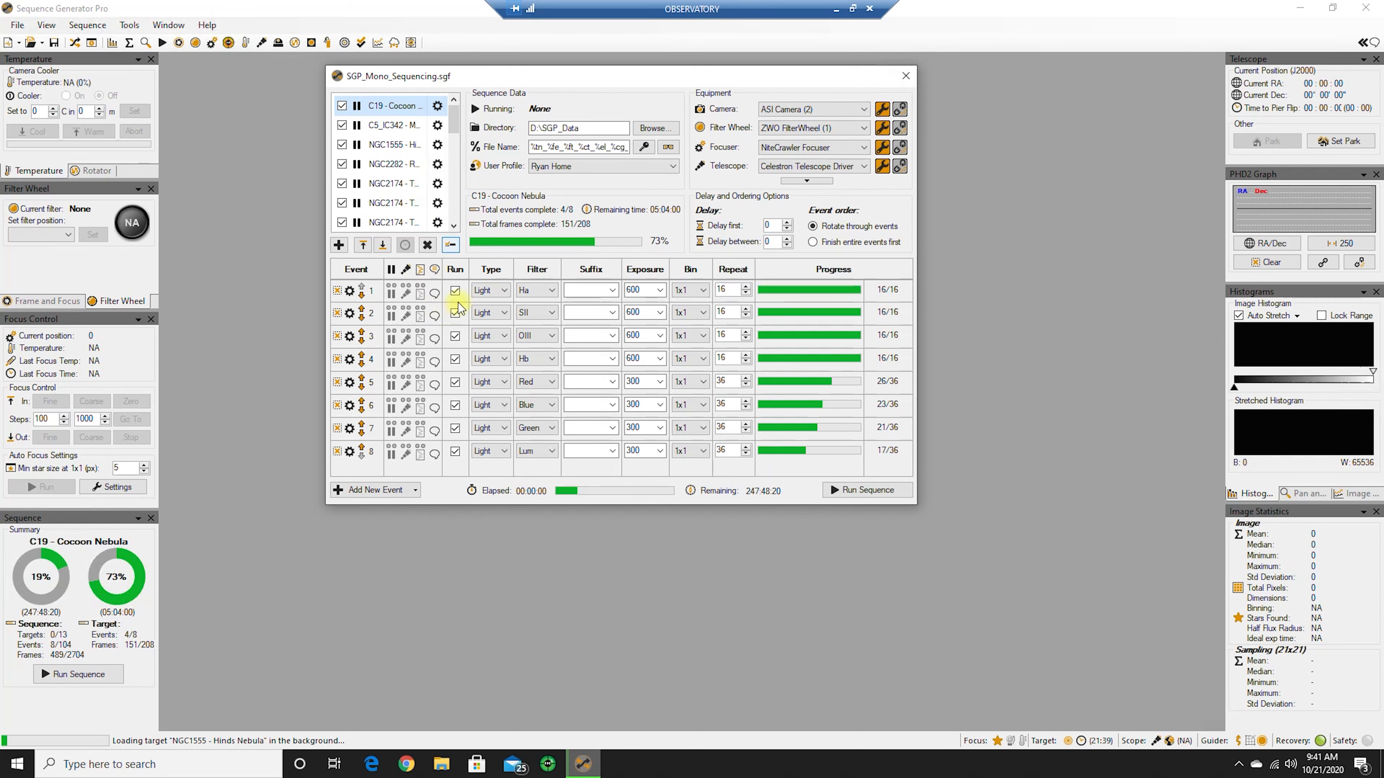
Step: Disable the run state of all eight filter events, from Ha through Lum, for the C19 - Cocoon Nebula target
{"action": "left_click", "coordinate": [455, 291]}
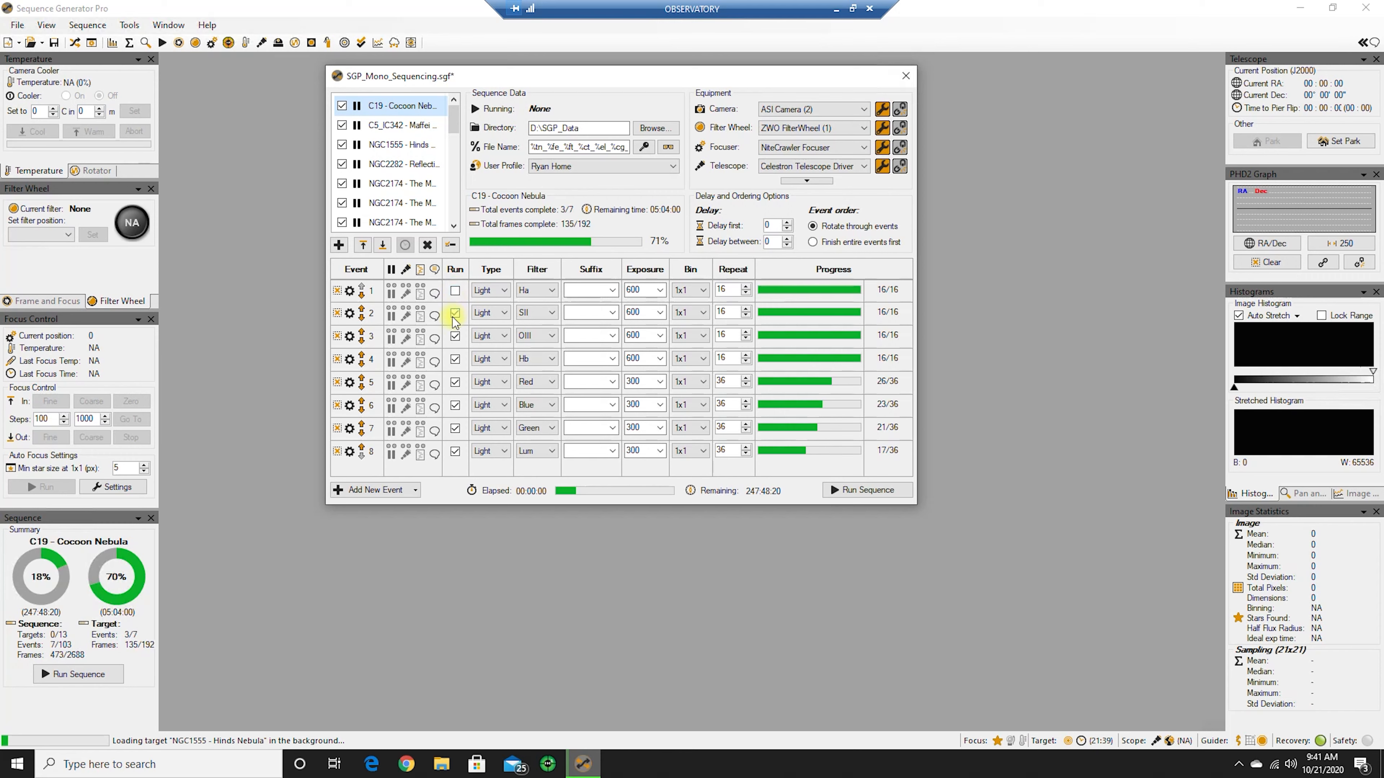
{"action": "left_click", "coordinate": [455, 313]}
{"action": "left_click", "coordinate": [454, 336]}
{"action": "left_click", "coordinate": [454, 359]}
{"action": "left_click", "coordinate": [455, 382]}
{"action": "left_click", "coordinate": [454, 405]}
{"action": "left_click", "coordinate": [455, 428]}
{"action": "left_click", "coordinate": [455, 451]}
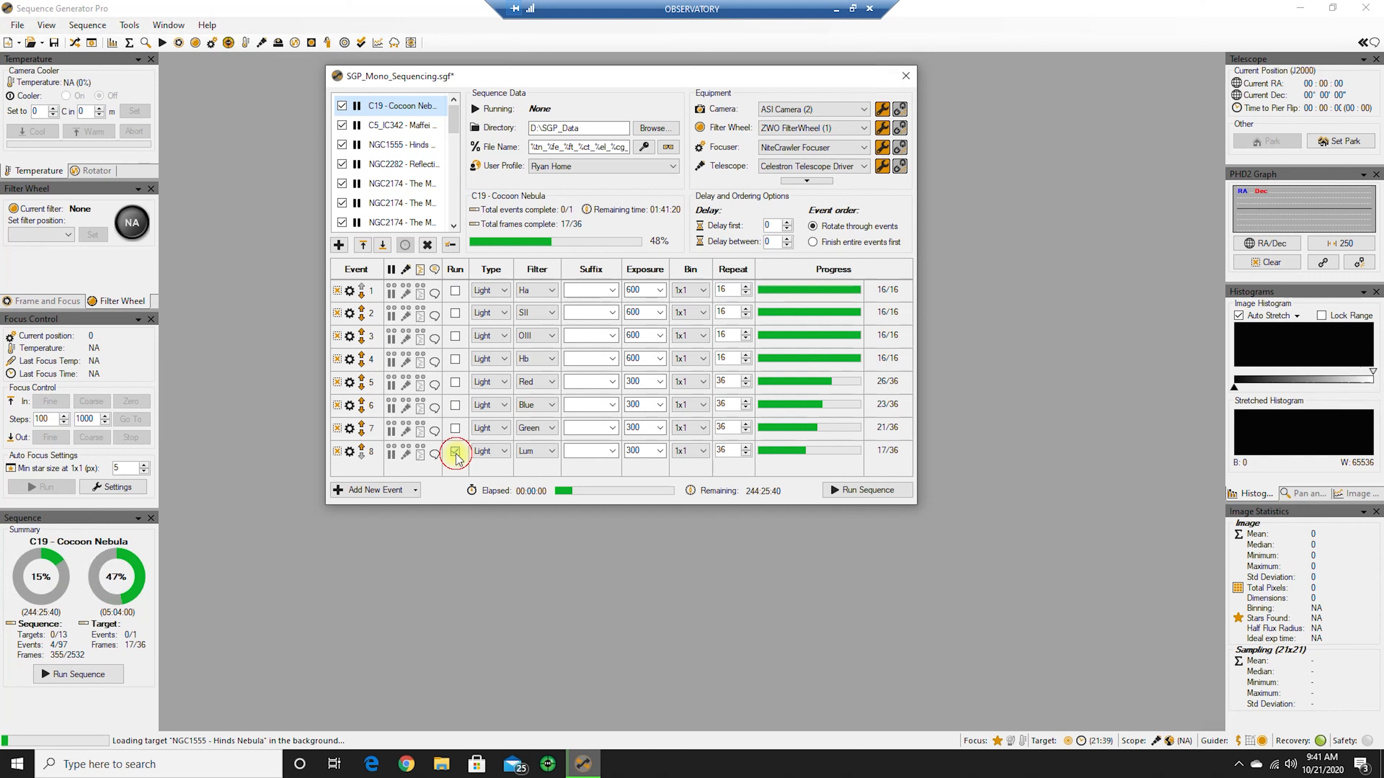
Step: Count the Blue light frames in the C19 folder in File Explorer, and enable only the Blue event in Sequence Generator Pro
{"action": "left_click", "coordinate": [842, 10]}
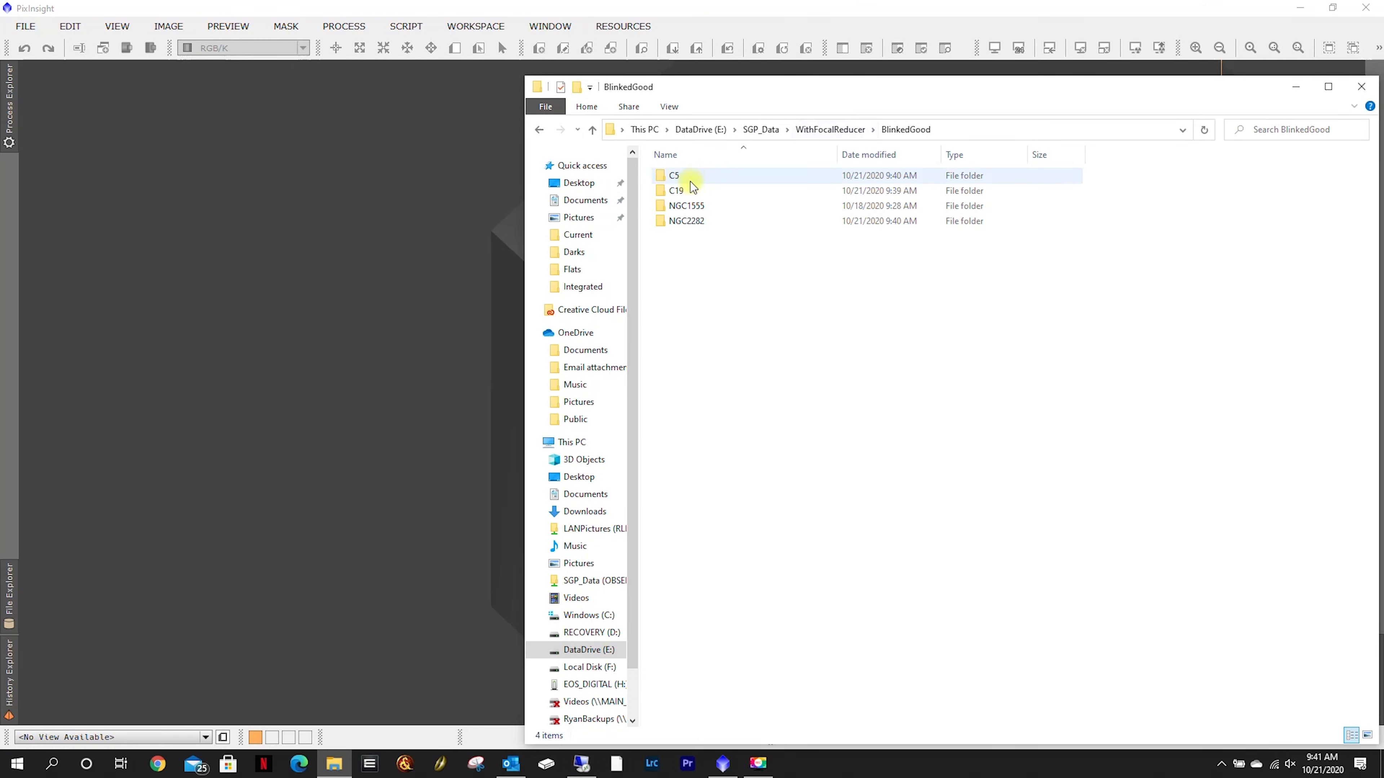
{"action": "double_click", "coordinate": [676, 190]}
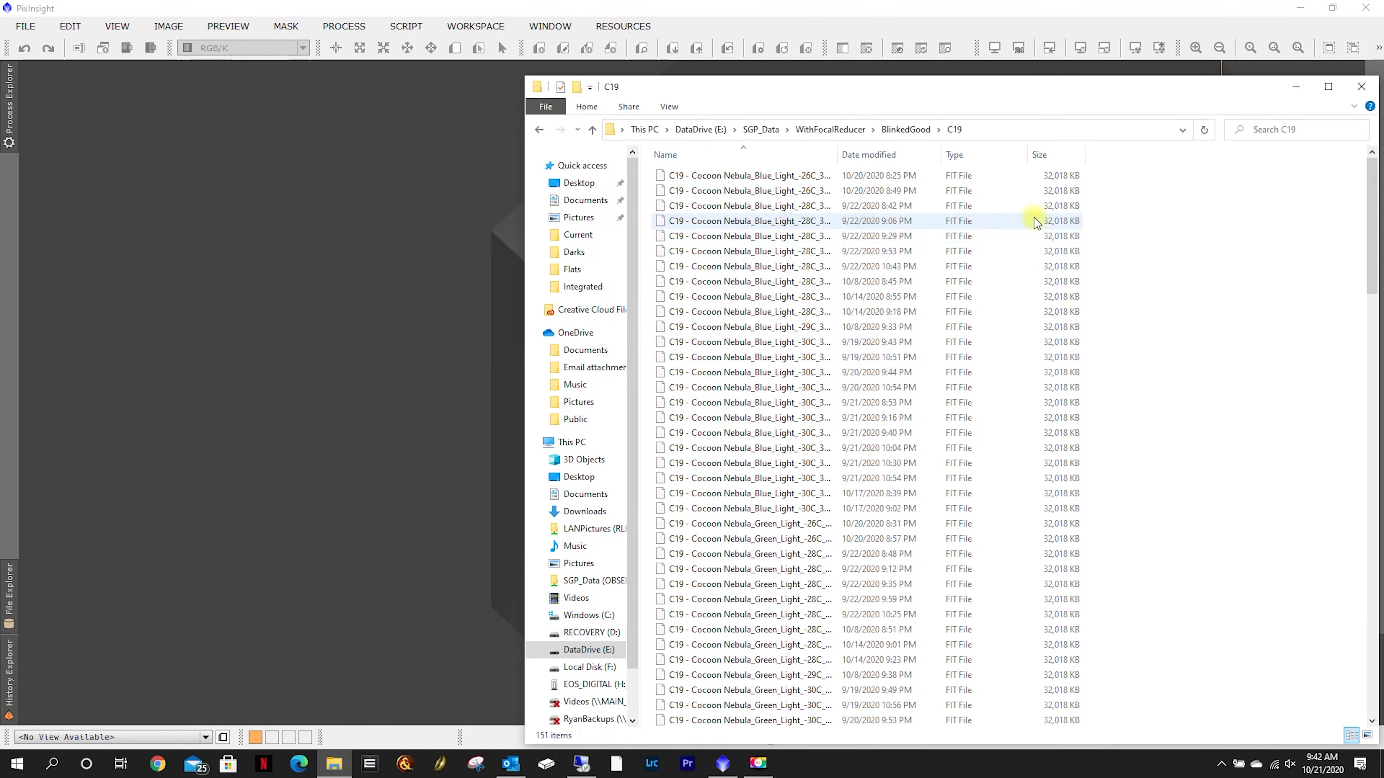
{"action": "left_click_drag", "start_coordinate": [1121, 173], "coordinate": [711, 507]}
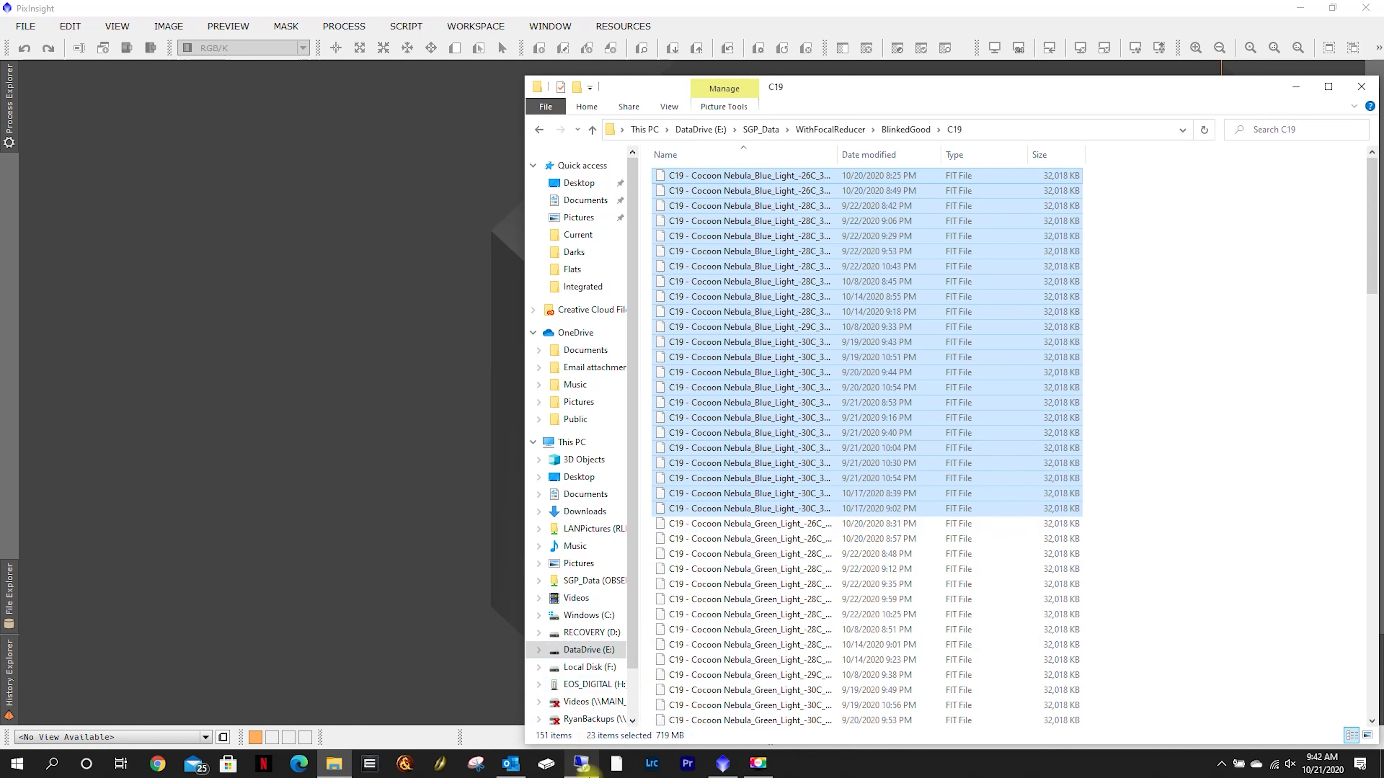
{"action": "left_click", "coordinate": [573, 765]}
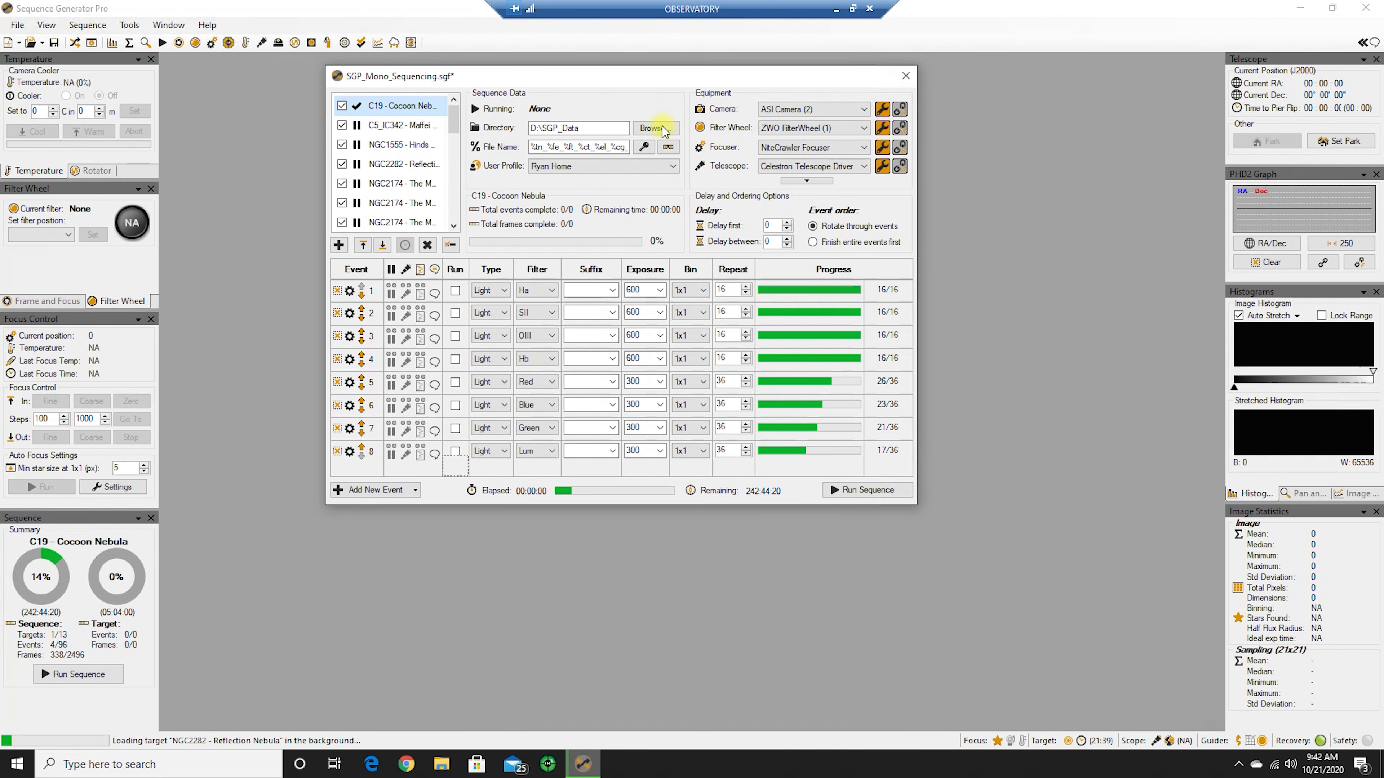
{"action": "left_click", "coordinate": [455, 406]}
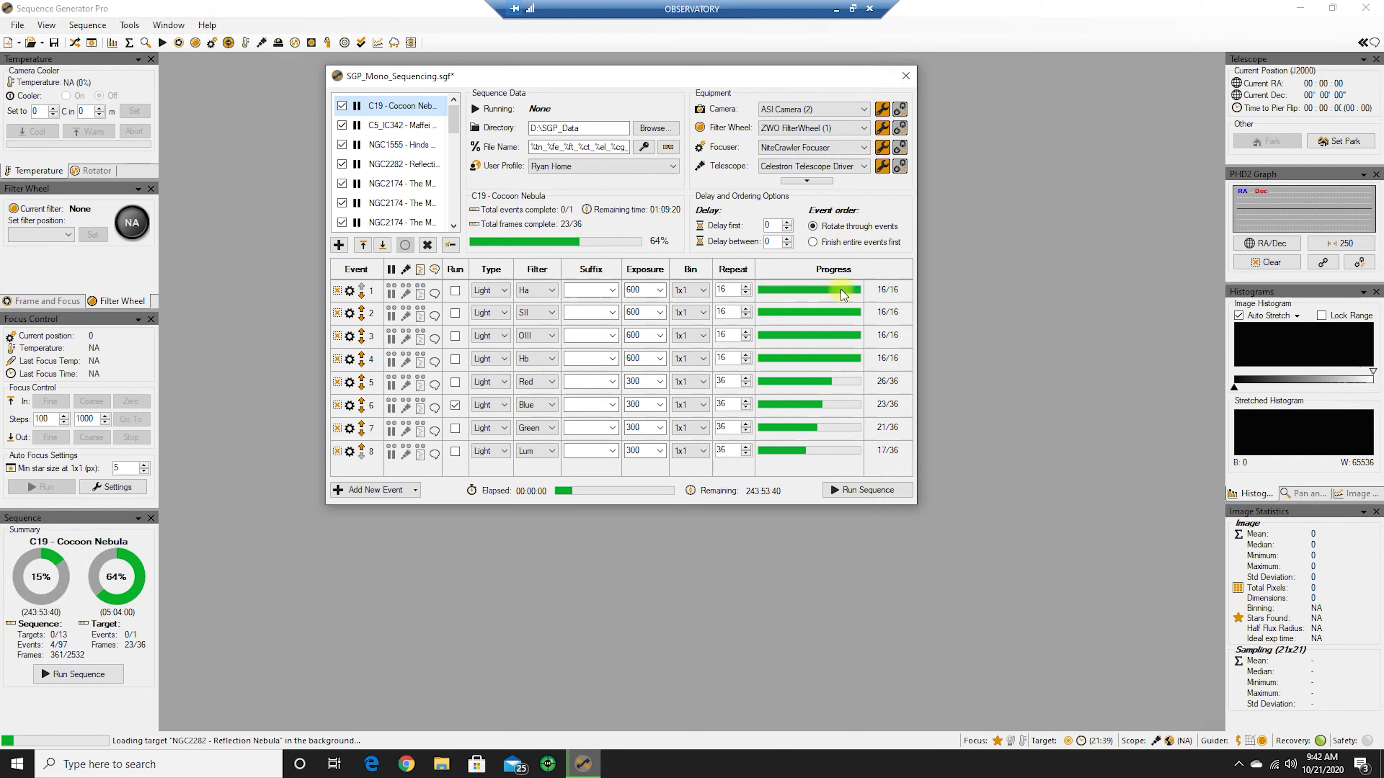
Step: Switch to File Explorer and select all Green light frames in the C19 folder to count them
{"action": "left_click", "coordinate": [836, 8]}
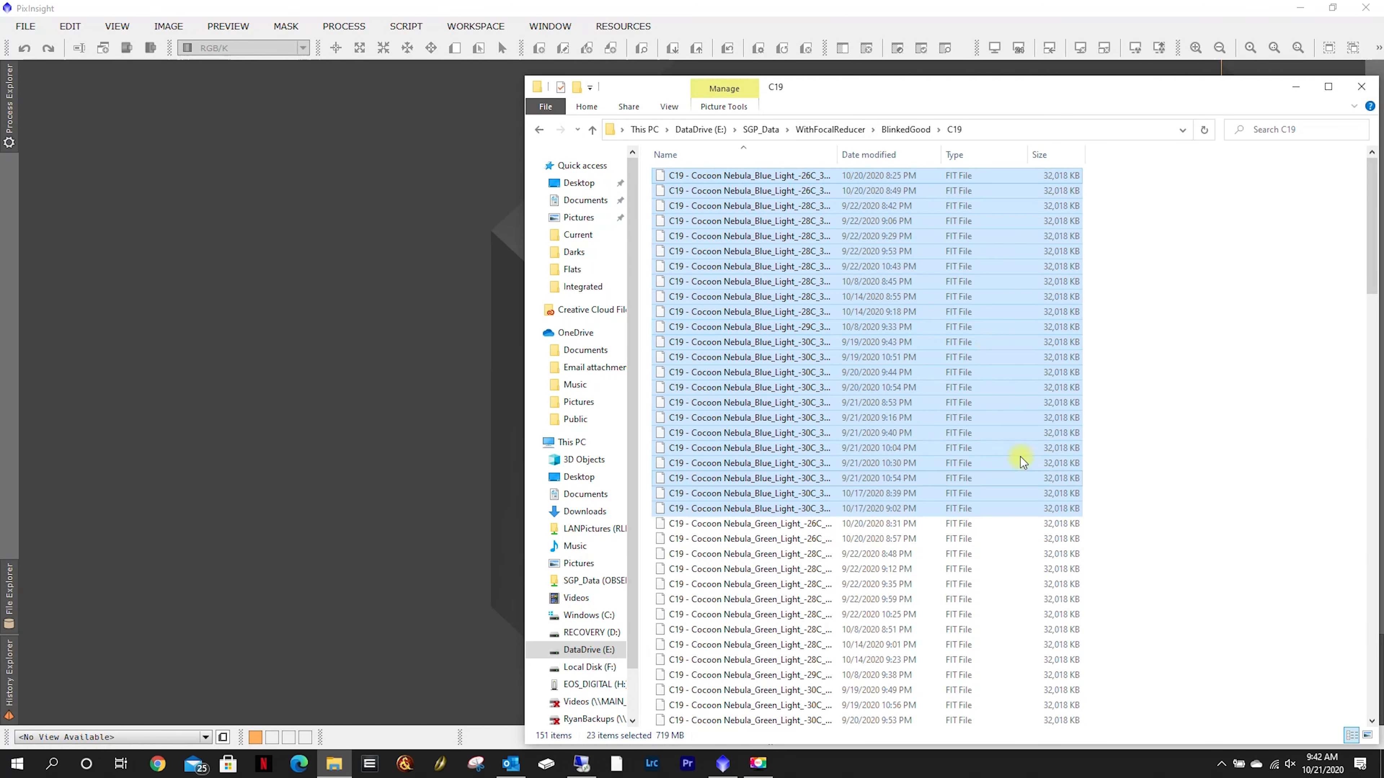
{"action": "scroll", "coordinate": [1127, 519], "scroll_direction": "down", "scroll_amount": 3}
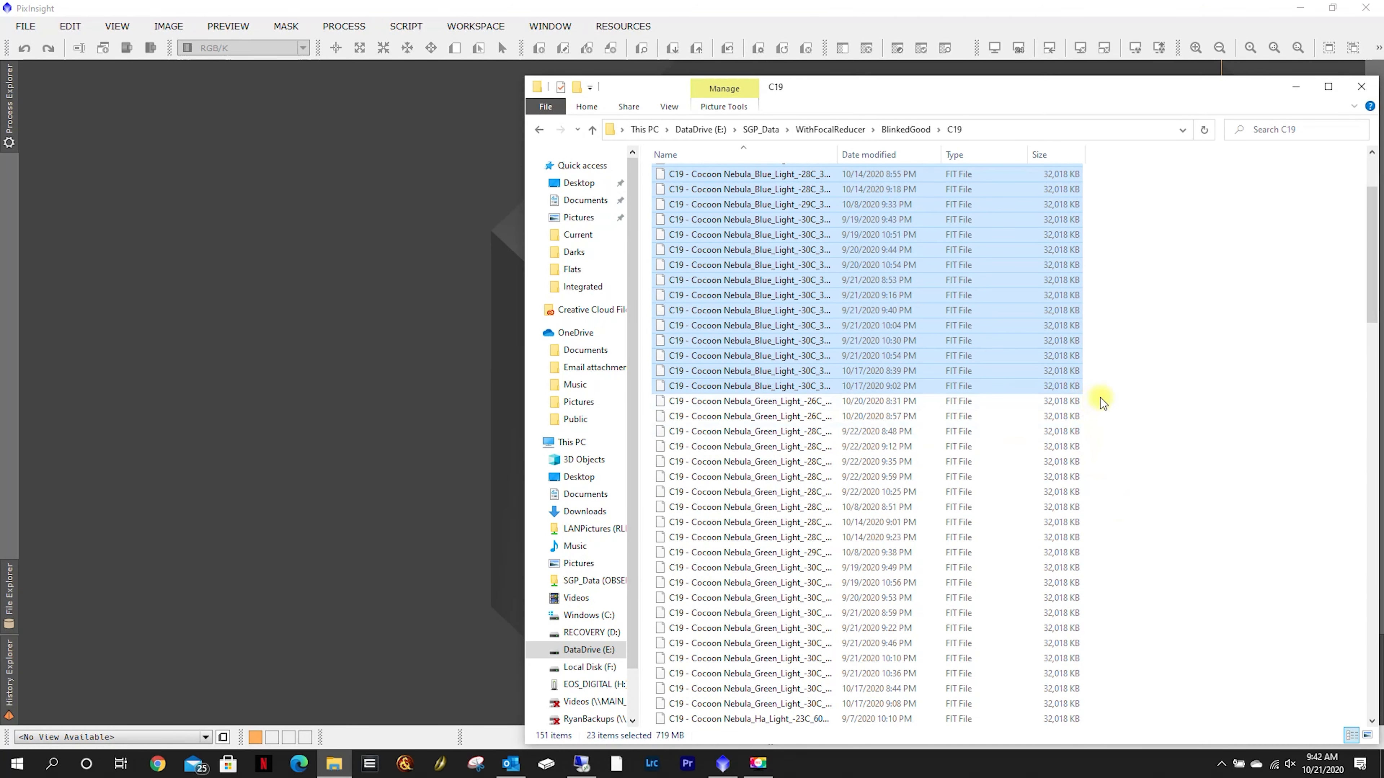
{"action": "left_click_drag", "start_coordinate": [1100, 398], "coordinate": [743, 704]}
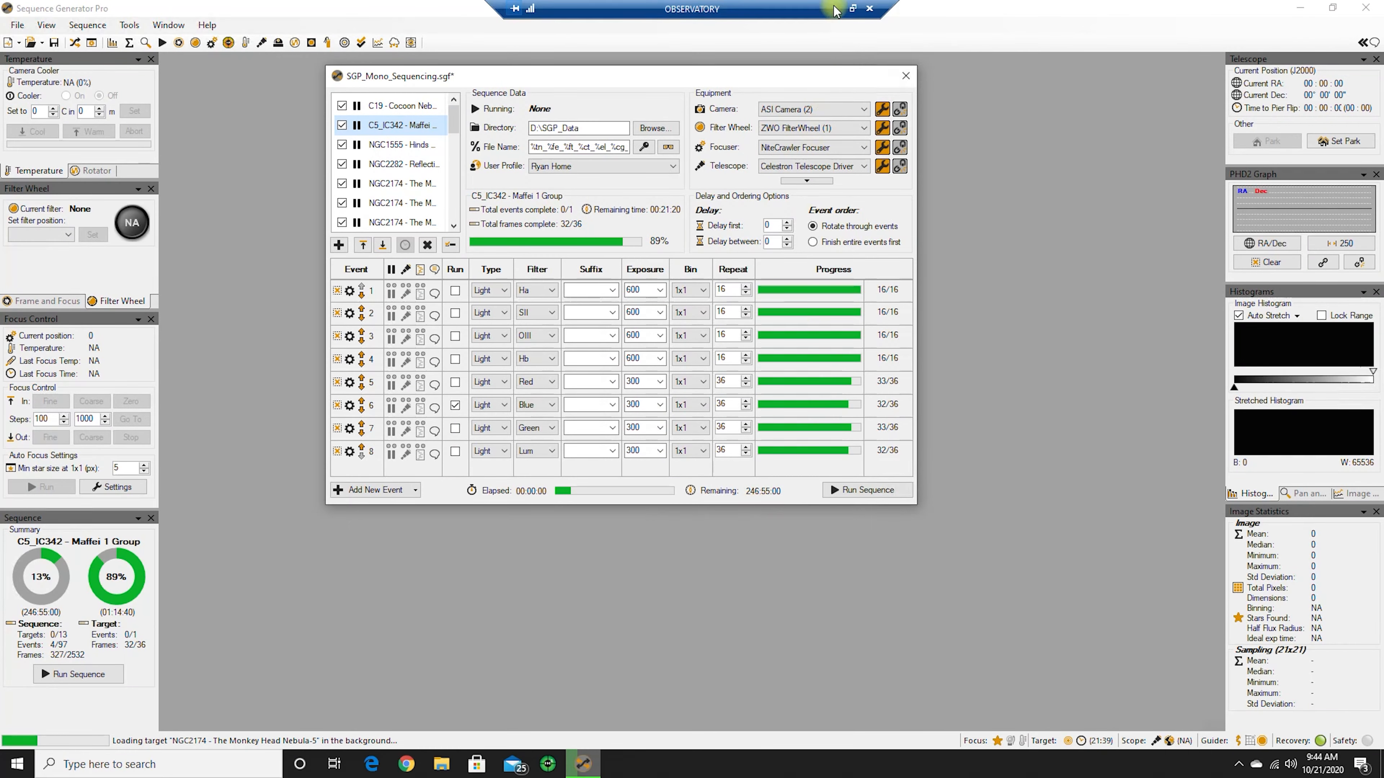
Step: Check the number of selected C5 Green light frames in File Explorer, and enable the C5_IC342 Green event in Sequence Generator Pro
{"action": "left_click", "coordinate": [836, 9]}
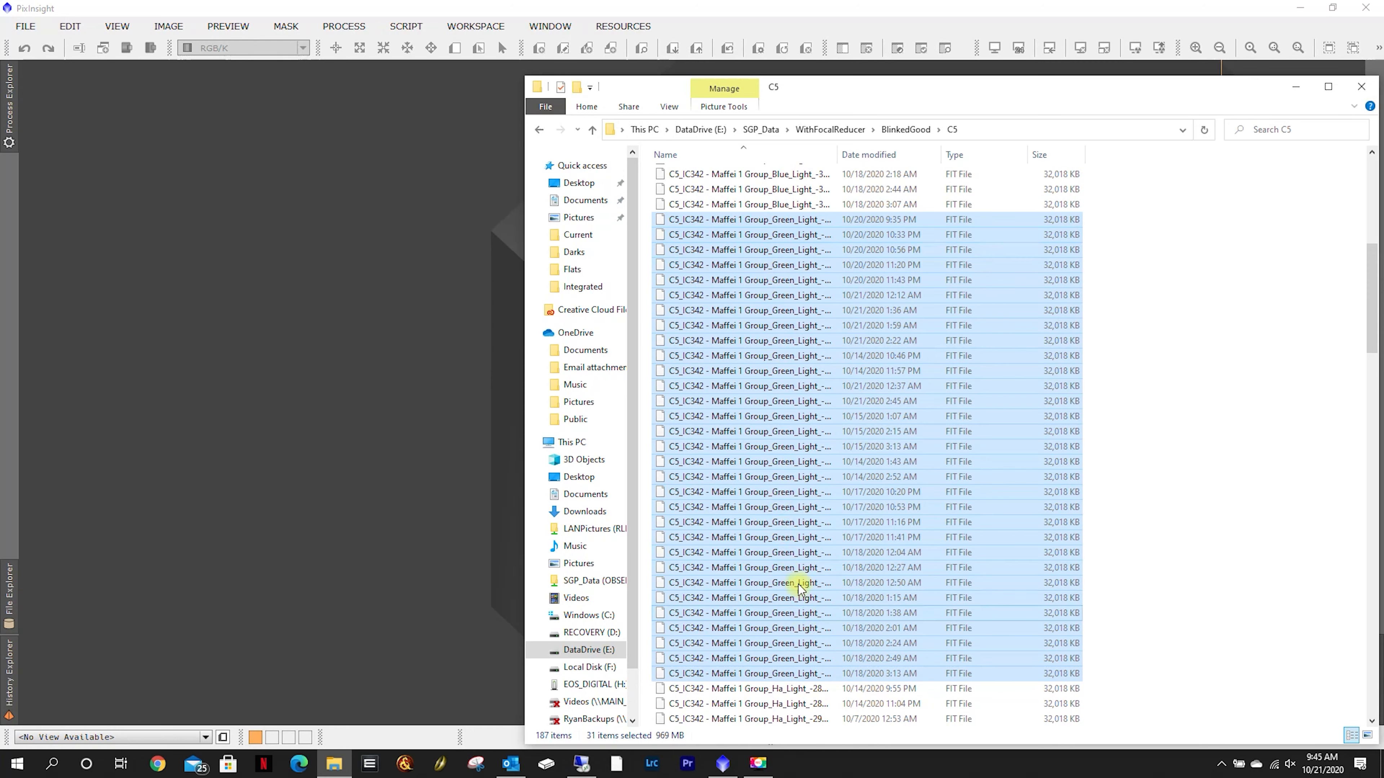
{"action": "left_click", "coordinate": [474, 765]}
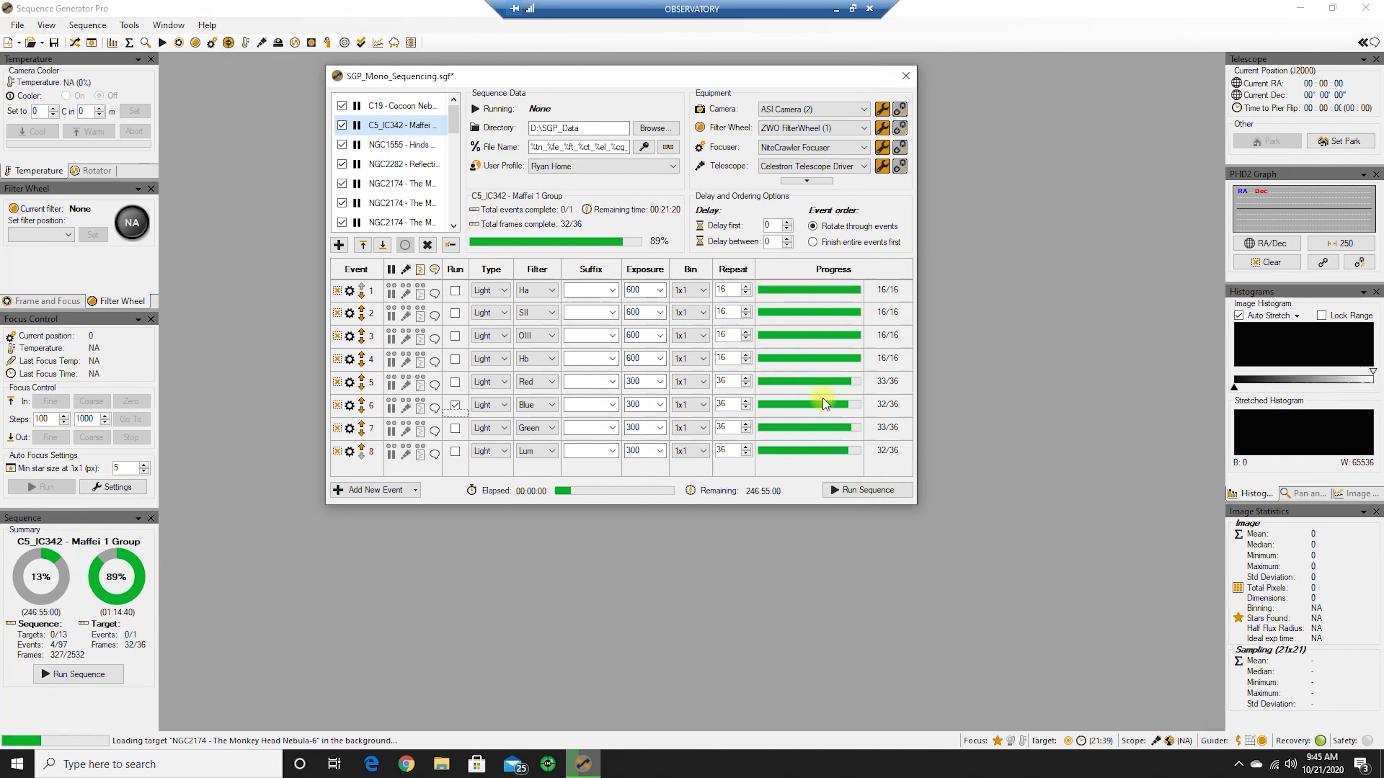
{"action": "left_click", "coordinate": [454, 429]}
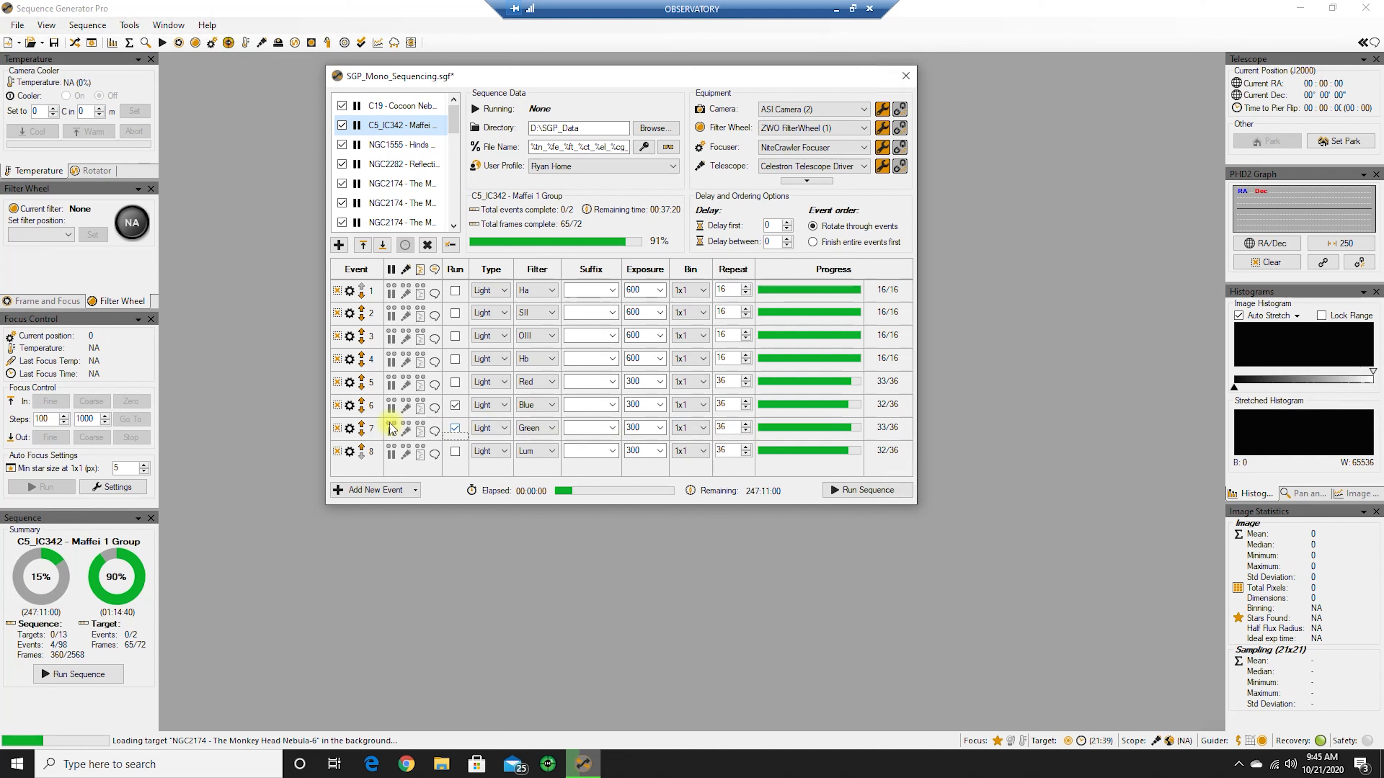
Step: Edit the progress of the C5_IC342 target's Green event, setting its captured frames to 31
{"action": "left_click", "coordinate": [350, 429]}
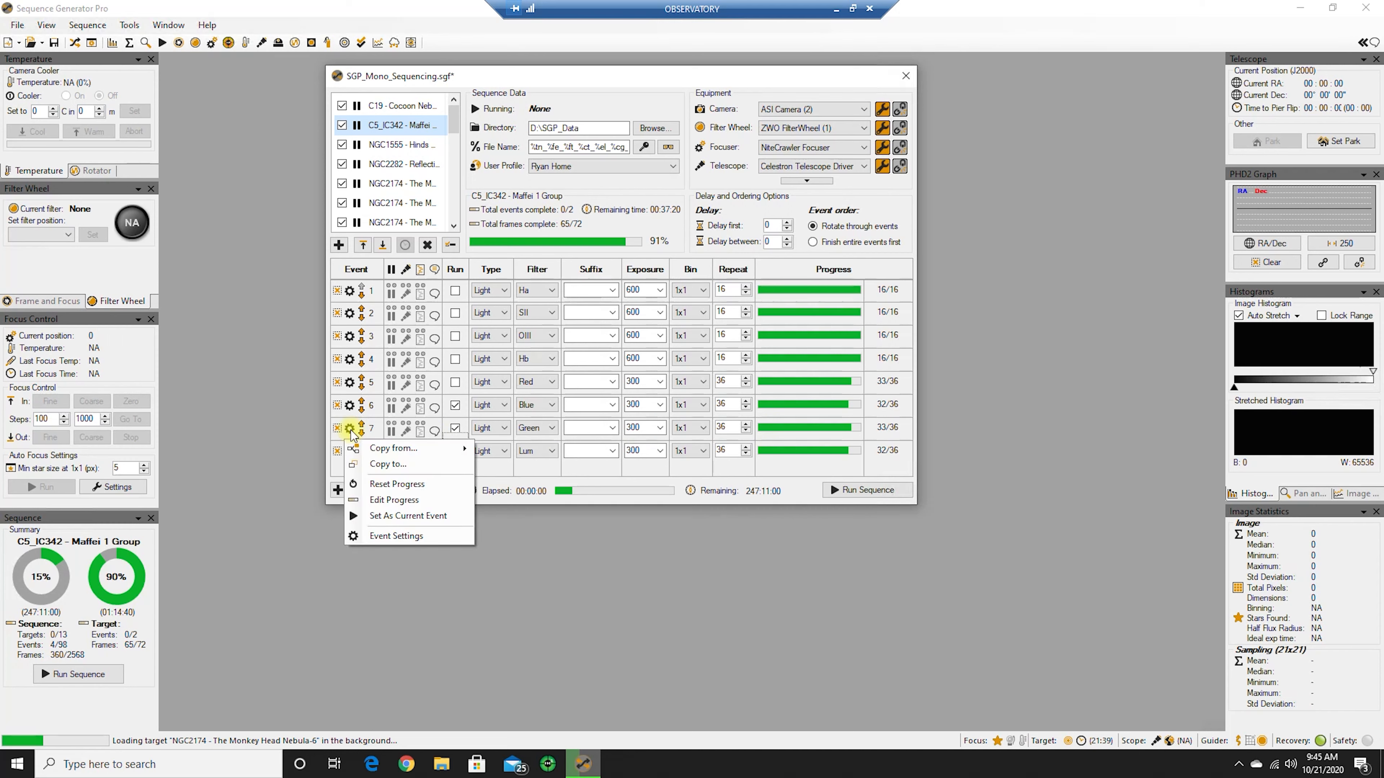
{"action": "left_click", "coordinate": [381, 500]}
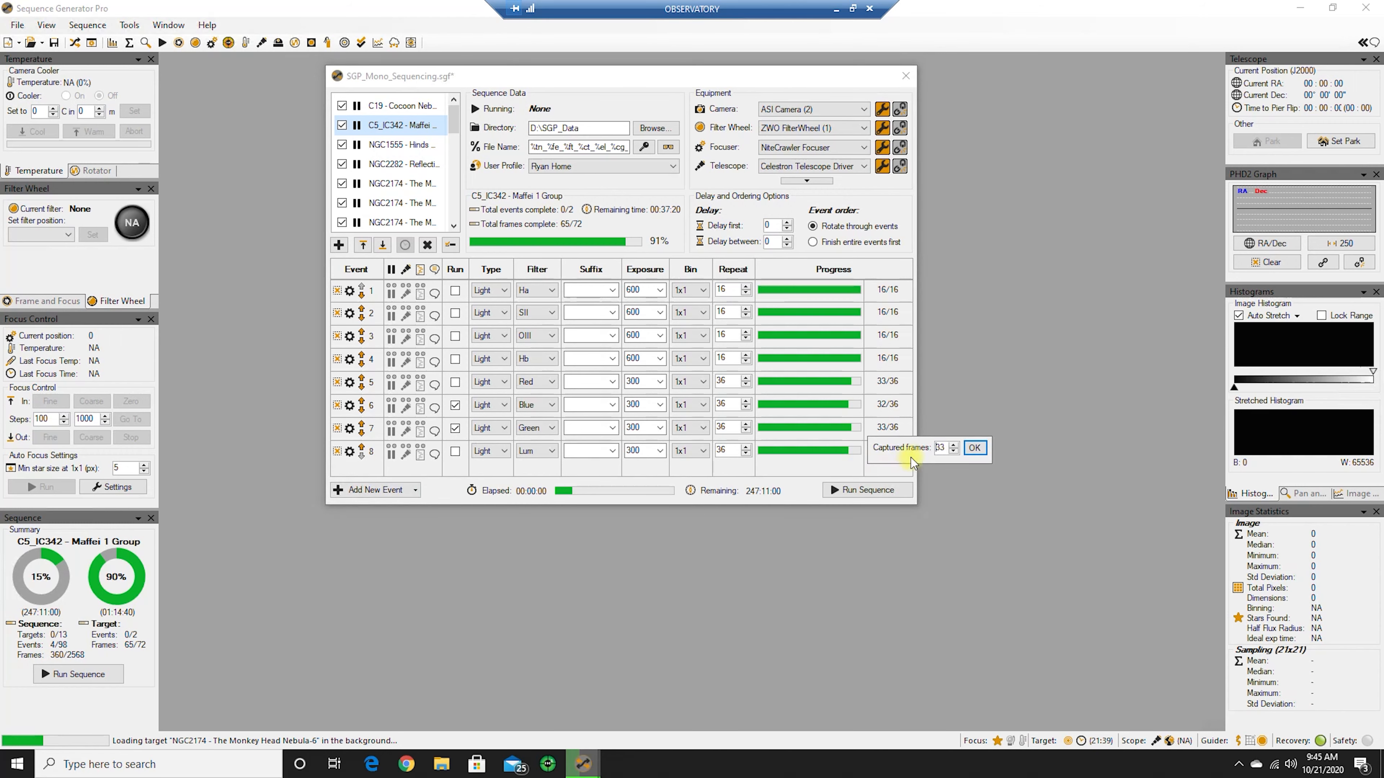
{"action": "left_click", "coordinate": [953, 452]}
{"action": "left_click", "coordinate": [953, 452]}
{"action": "left_click", "coordinate": [977, 449]}
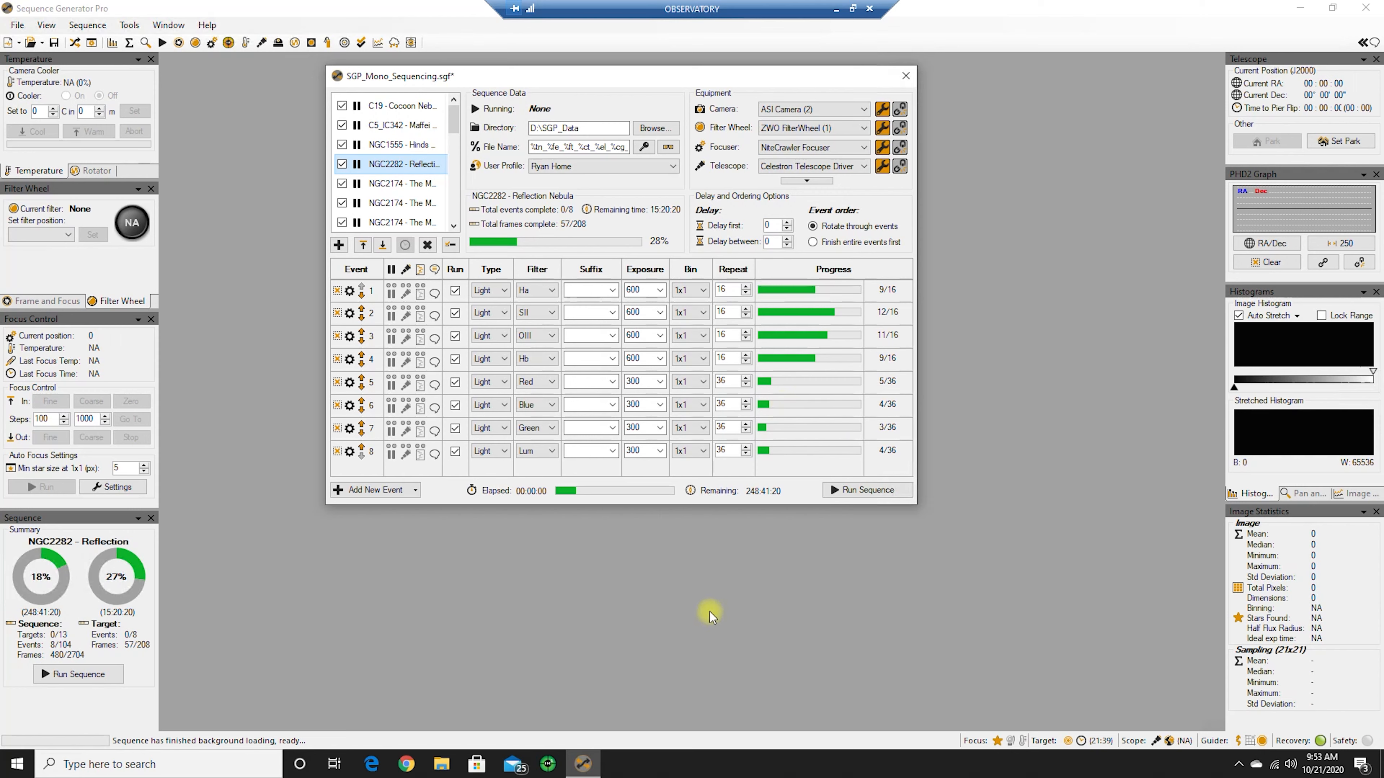
Step: In File Explorer, open the NGC2282 folder in BlinkedGood, inspect the full file names, and select the Blue light frames to count them
{"action": "left_click", "coordinate": [836, 9]}
{"action": "scroll", "coordinate": [1078, 357], "scroll_direction": "up", "scroll_amount": 7}
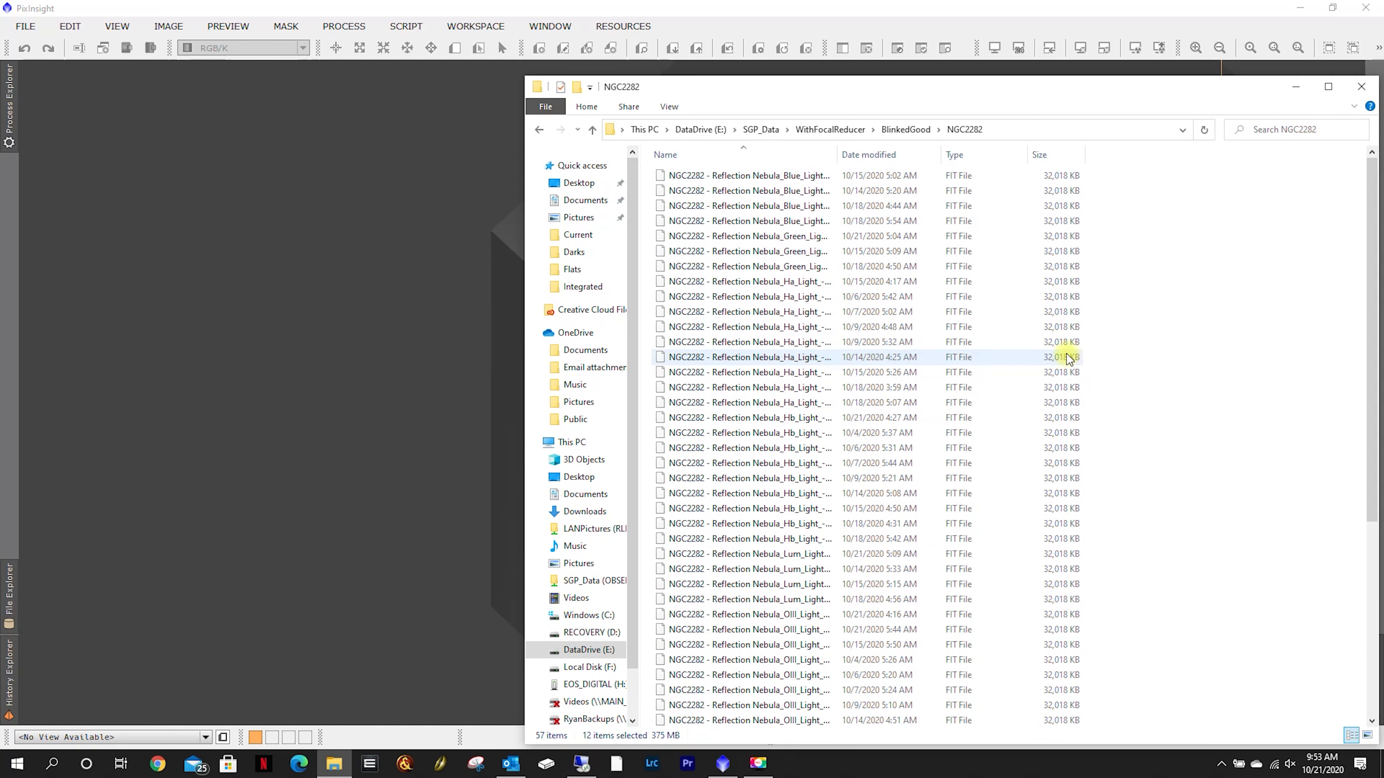
{"action": "left_click", "coordinate": [907, 130]}
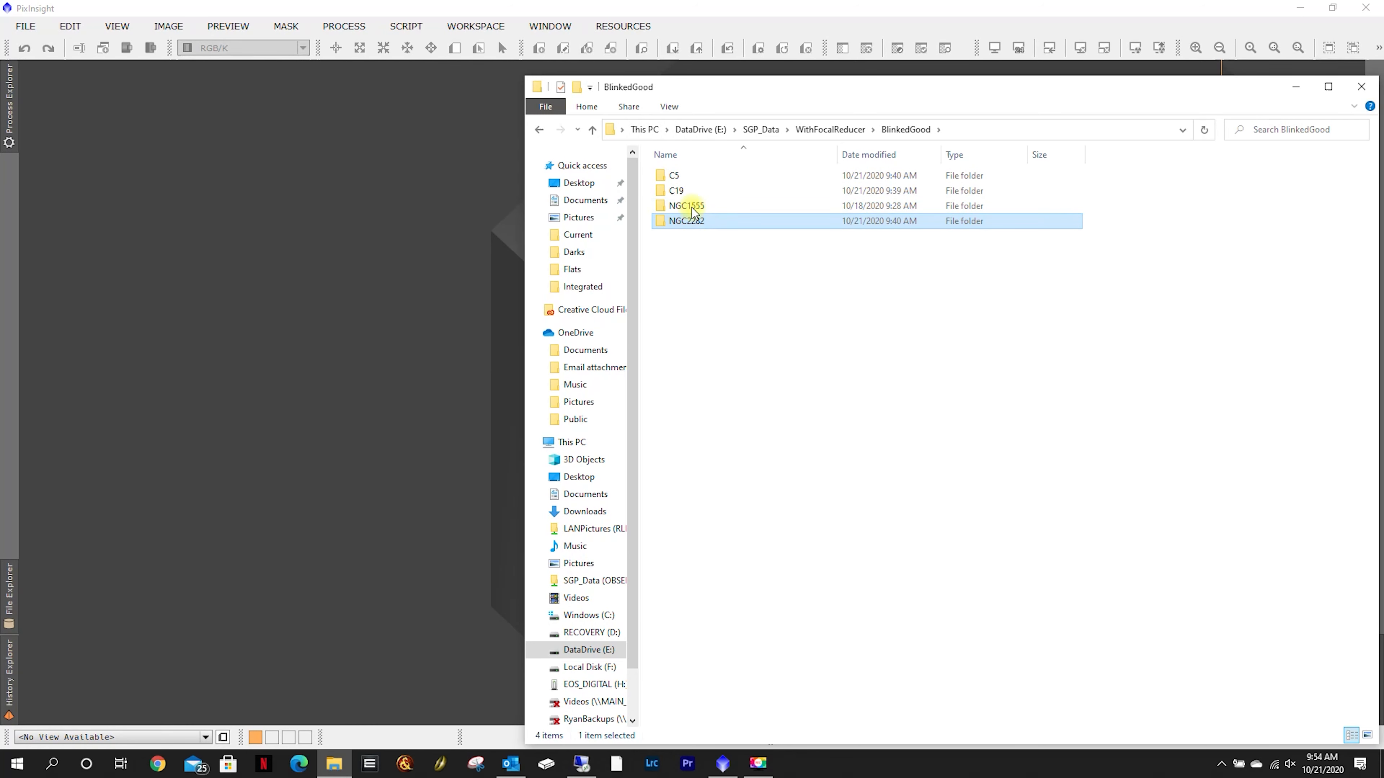
{"action": "double_click", "coordinate": [716, 222]}
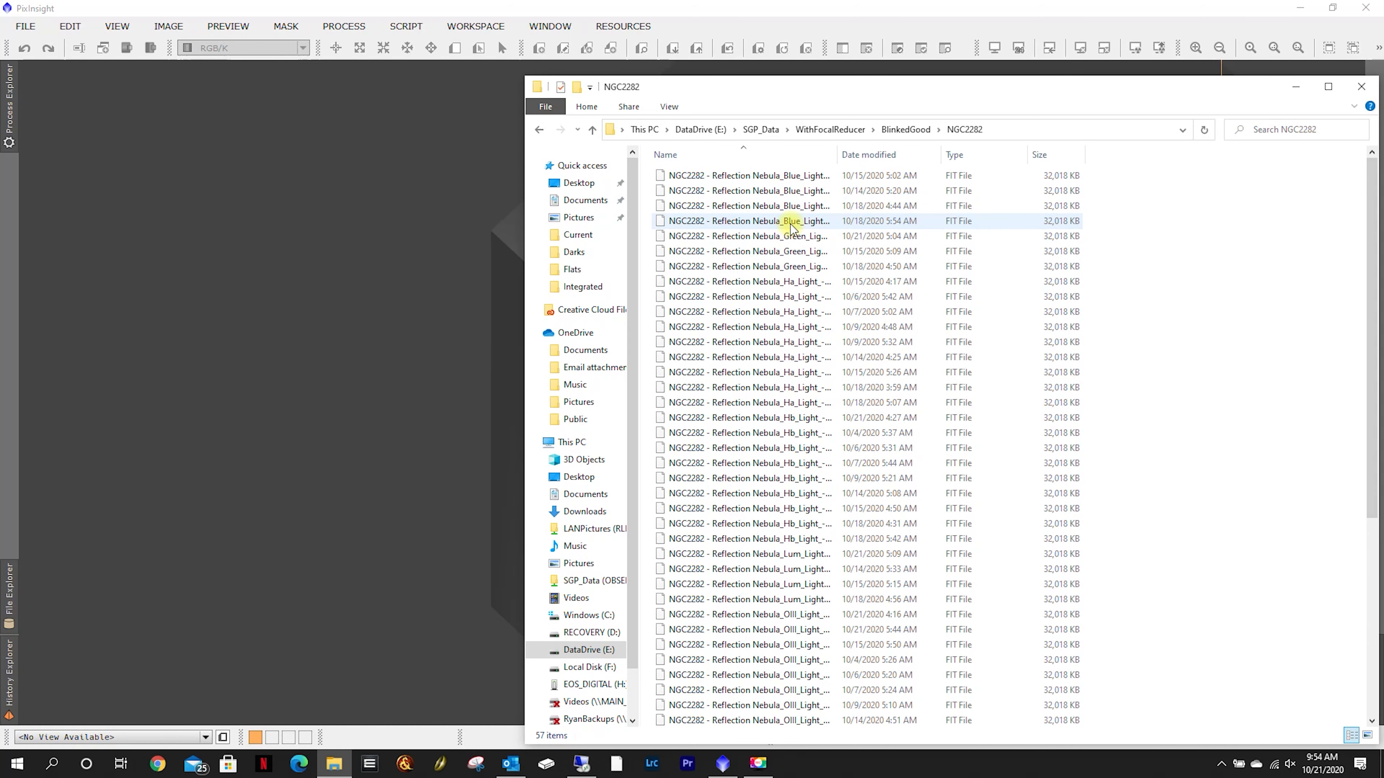
{"action": "left_click_drag", "start_coordinate": [842, 155], "coordinate": [1012, 155]}
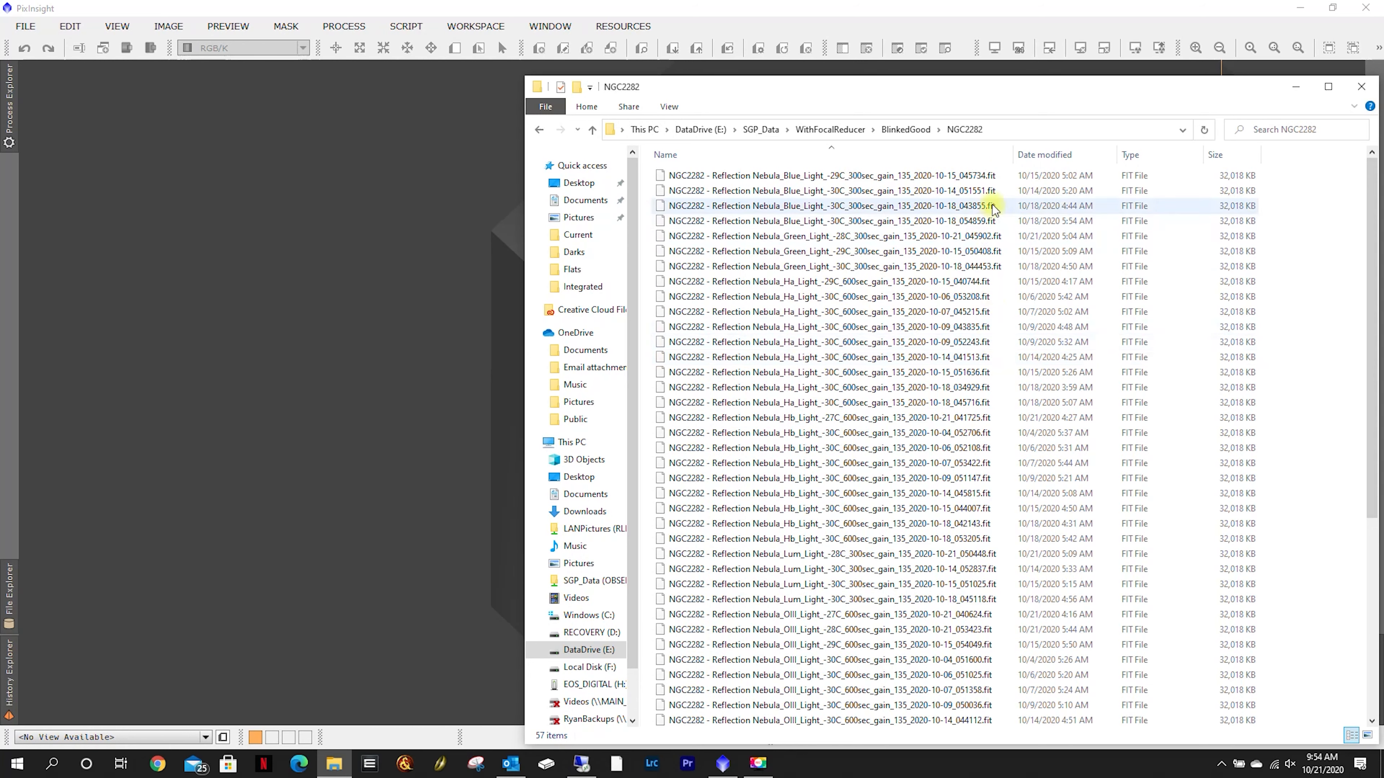
{"action": "left_click_drag", "start_coordinate": [1014, 150], "coordinate": [861, 153]}
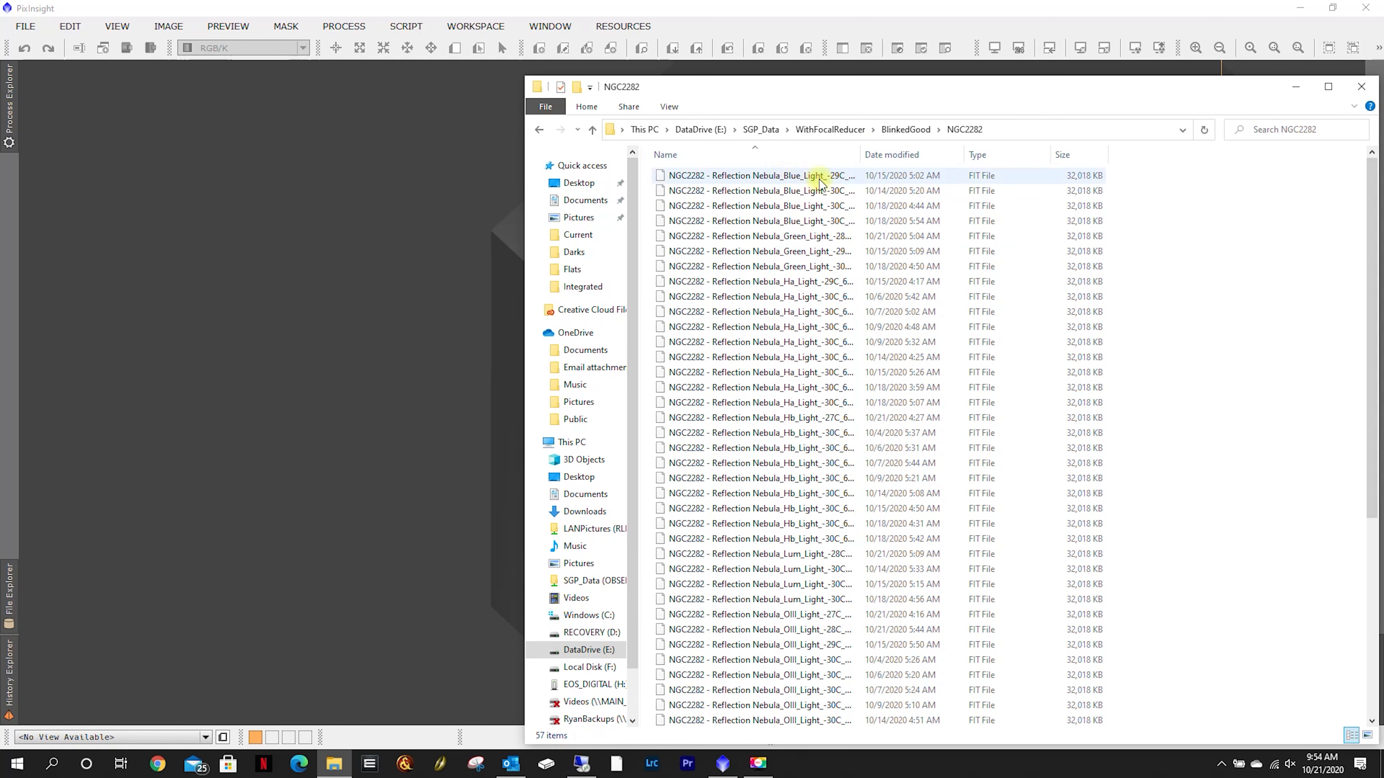
{"action": "left_click", "coordinate": [1130, 175]}
{"action": "left_click_drag", "start_coordinate": [1130, 175], "coordinate": [768, 229]}
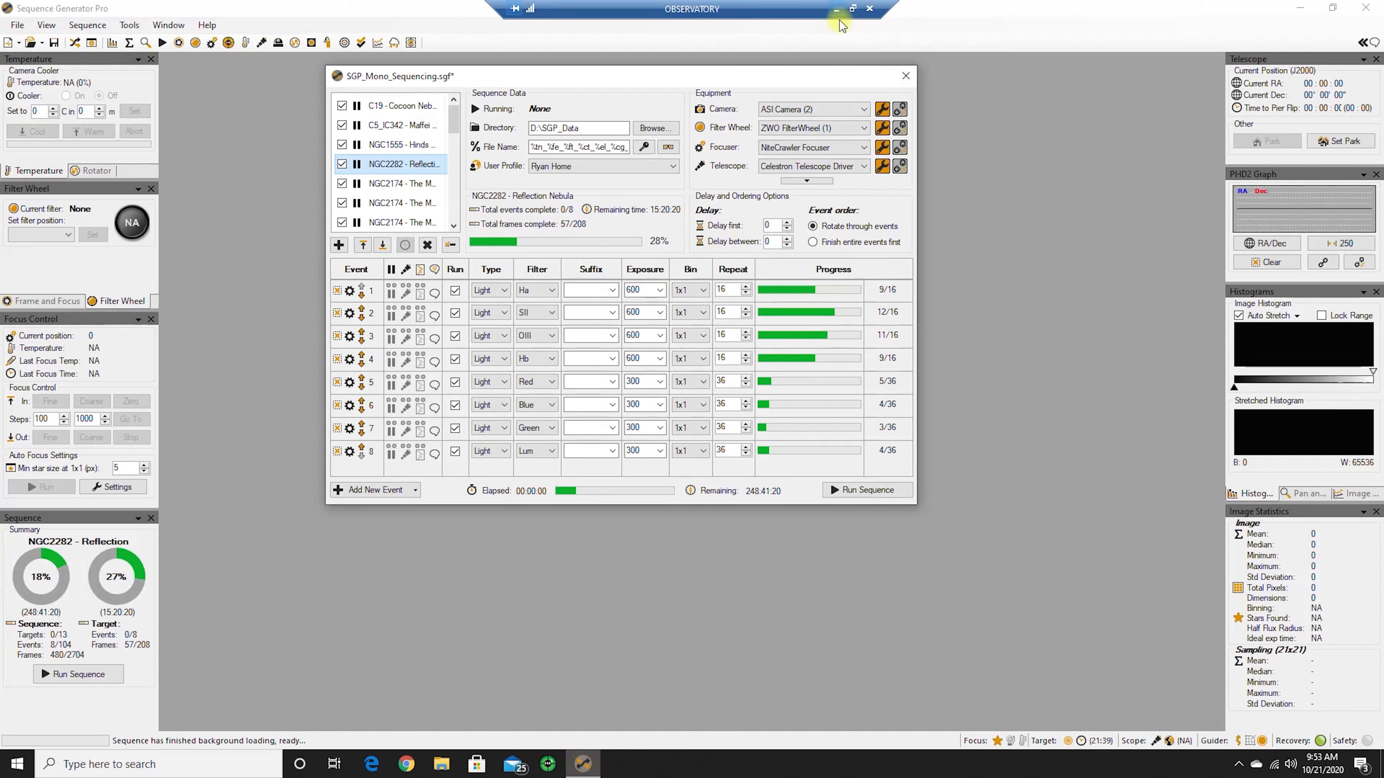
Step: In Sequence Generator Pro, open the progress of NGC2282's Blue event for editing and accept 4 captured frames
{"action": "left_click", "coordinate": [591, 766]}
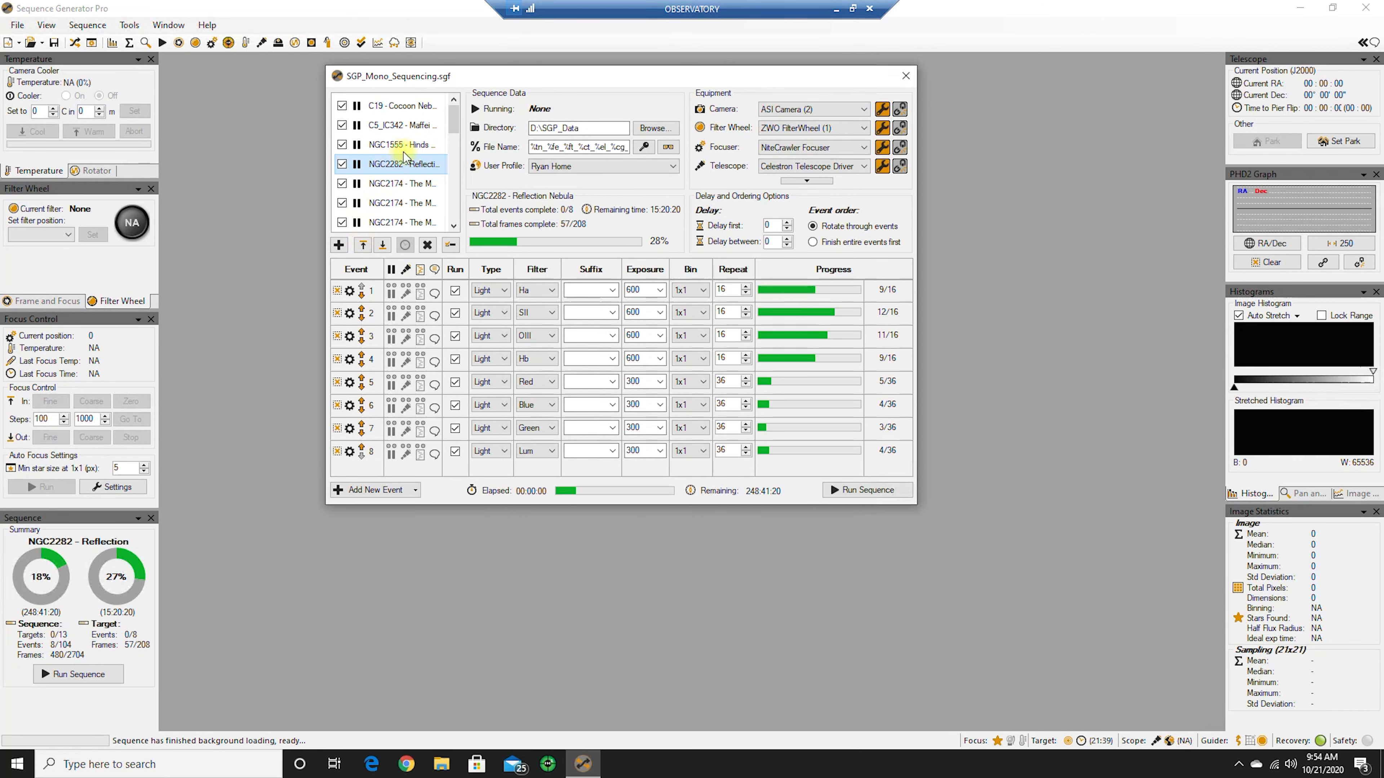
{"action": "mouse_move", "coordinate": [398, 152]}
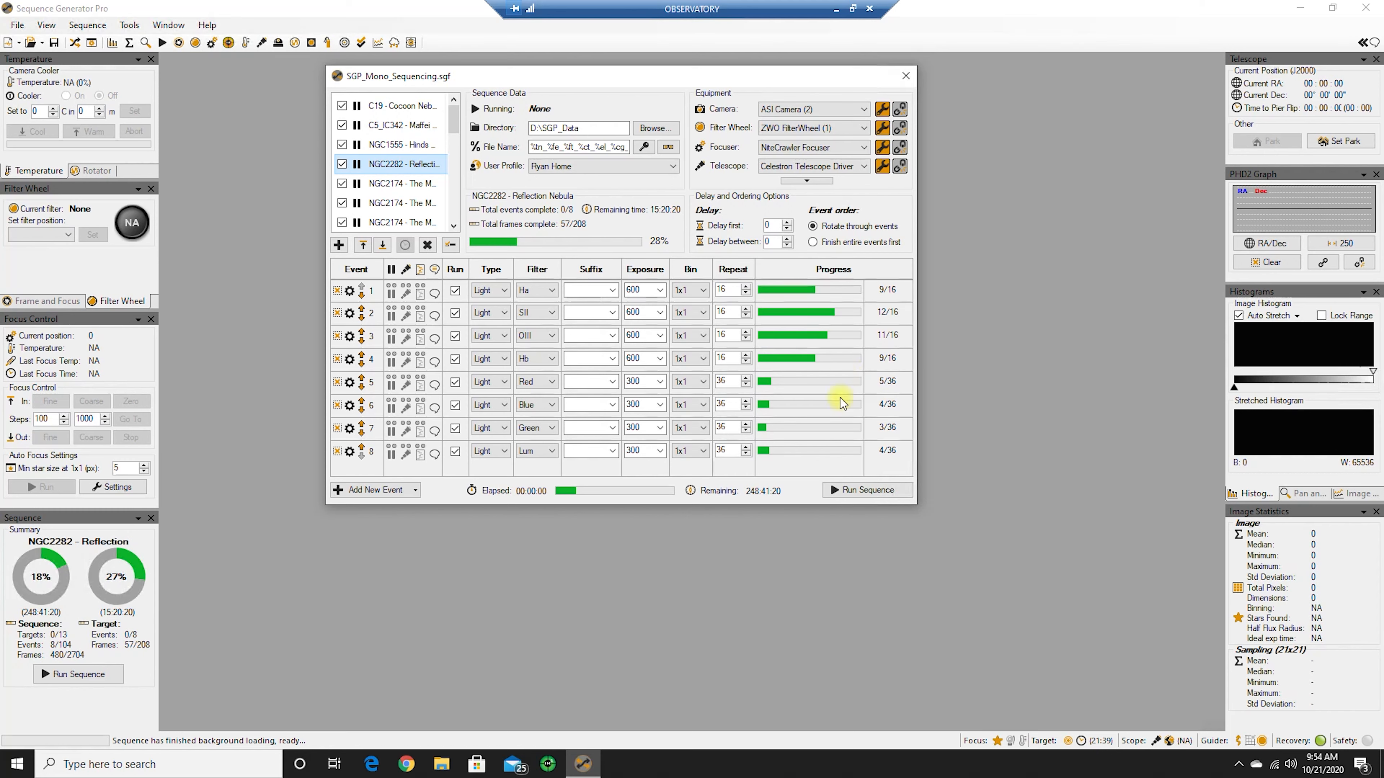
{"action": "double_click", "coordinate": [723, 404]}
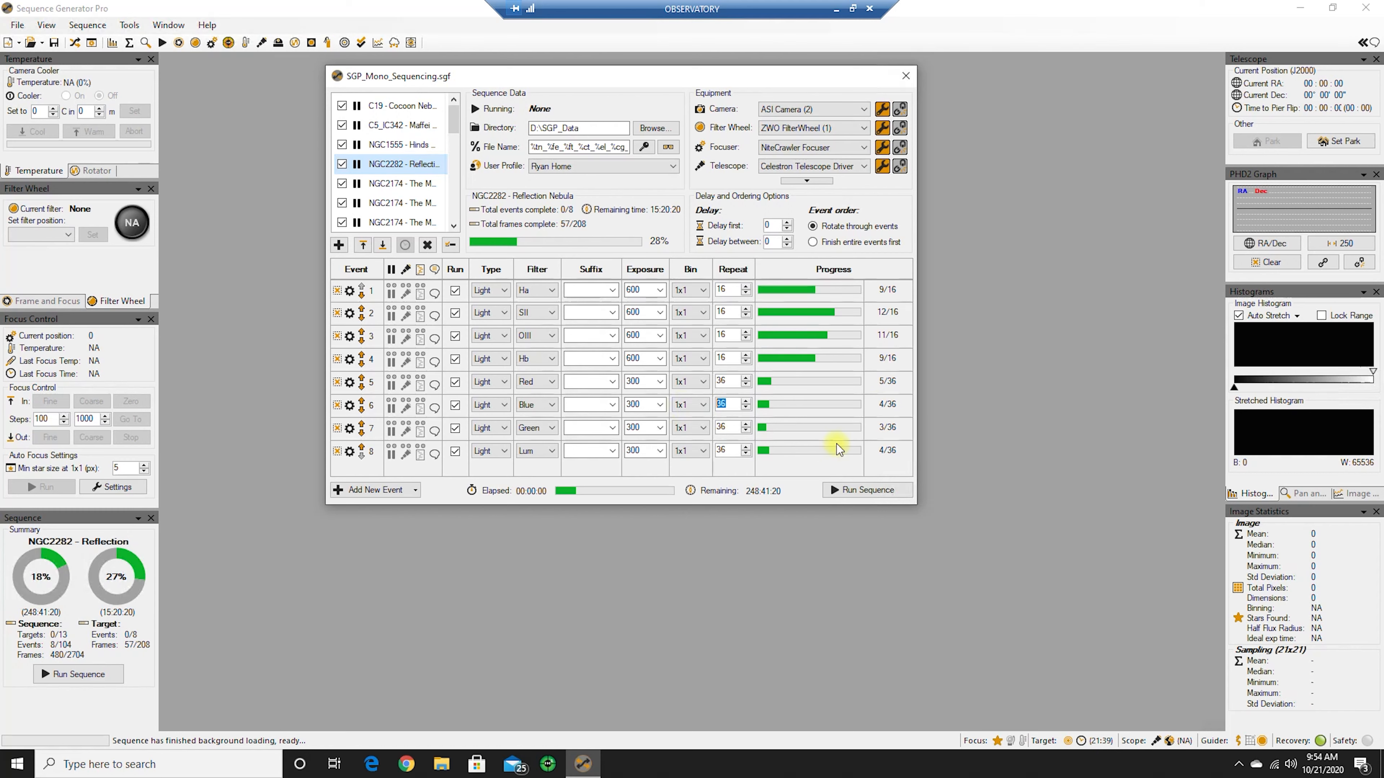
{"action": "right_click", "coordinate": [352, 409]}
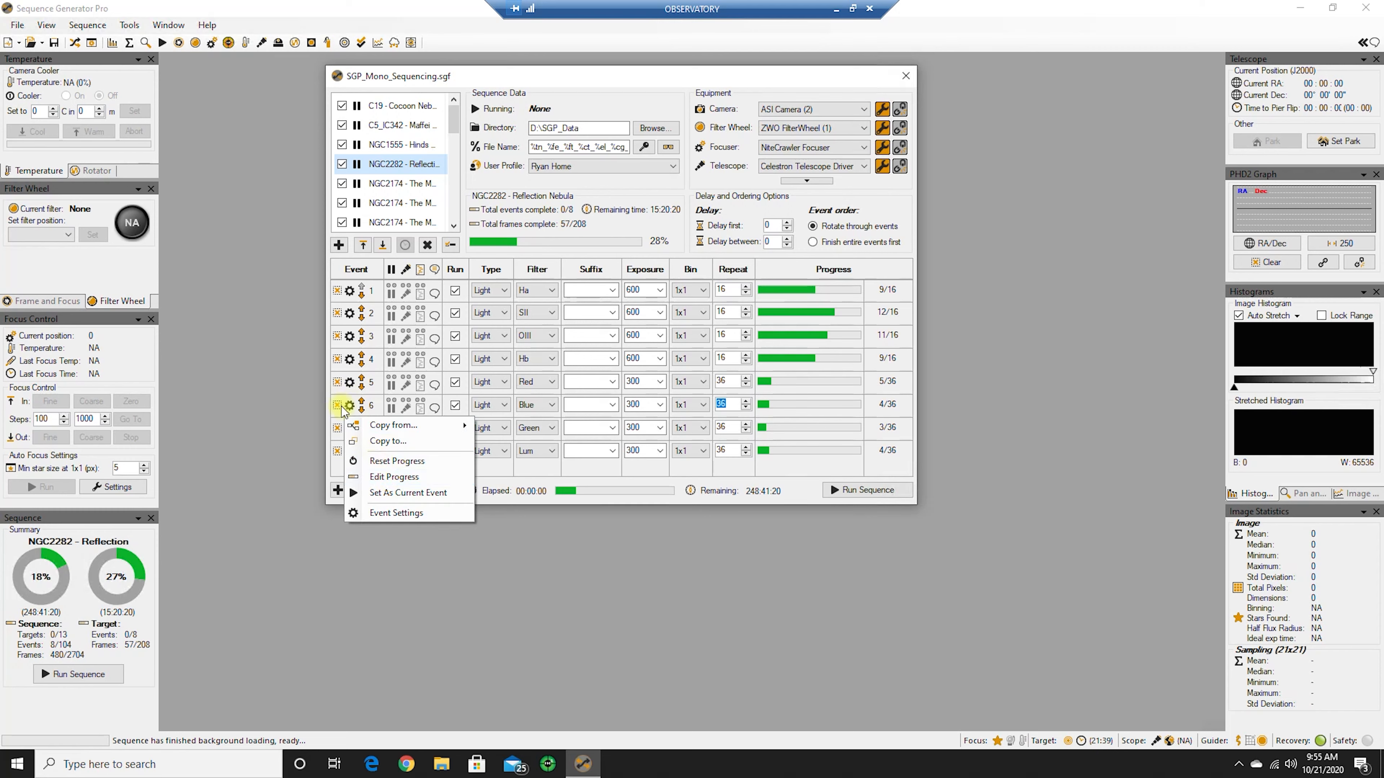
{"action": "left_click", "coordinate": [390, 478]}
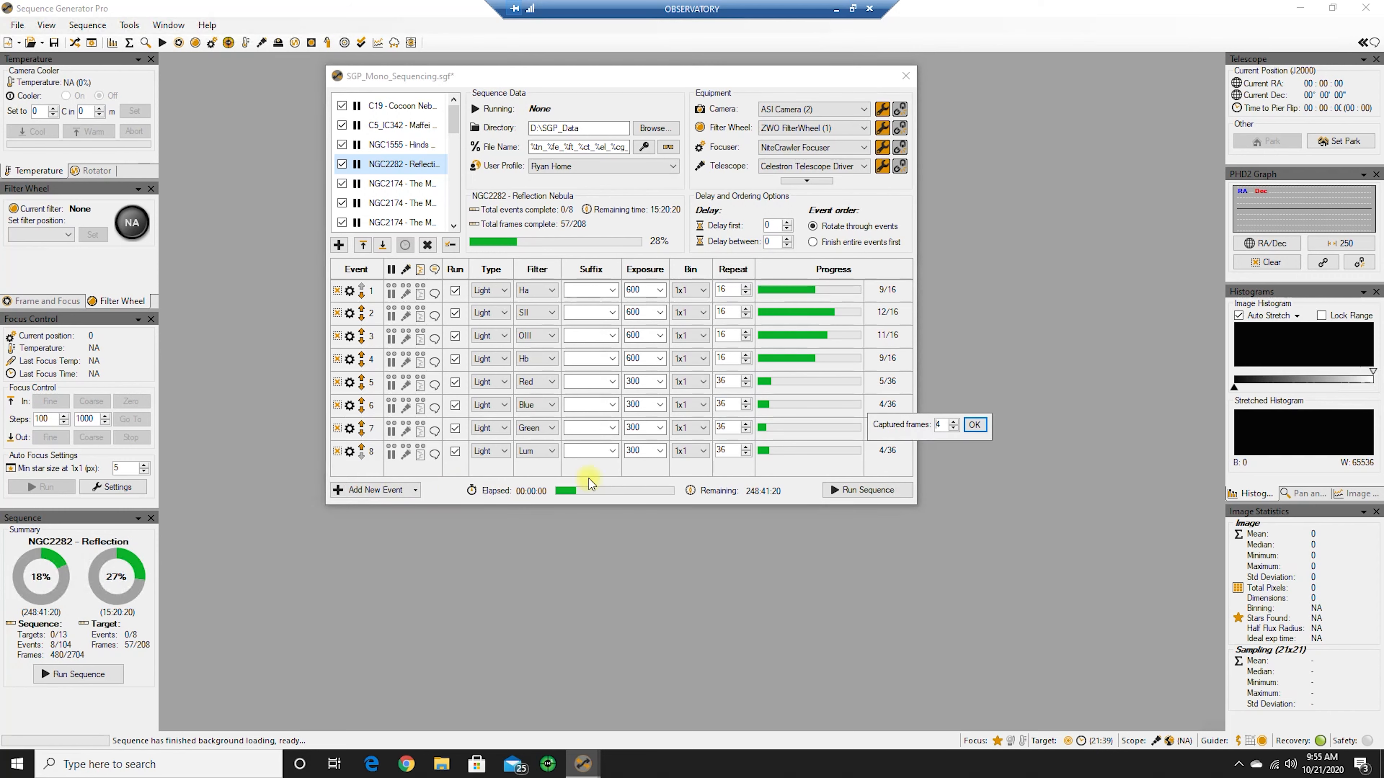
{"action": "left_click", "coordinate": [953, 428]}
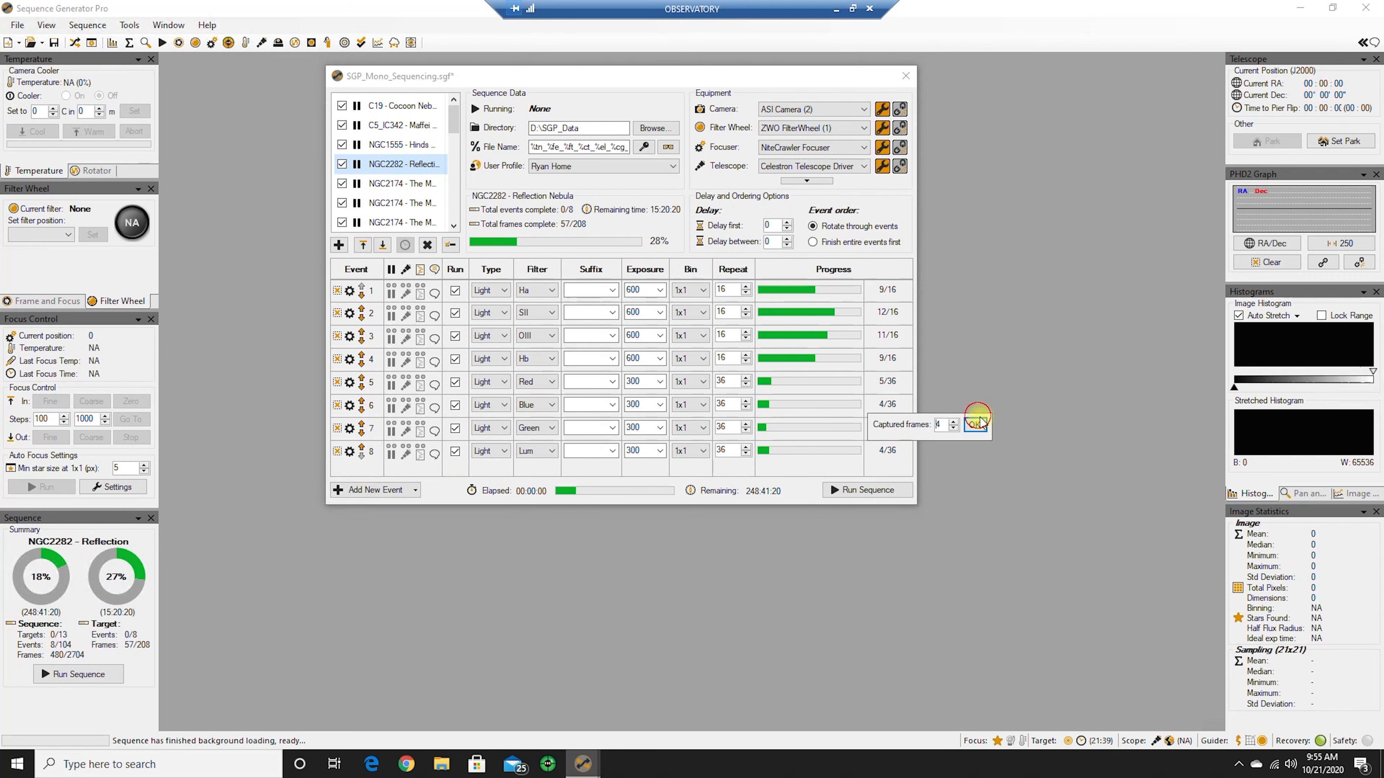
{"action": "left_click", "coordinate": [974, 425]}
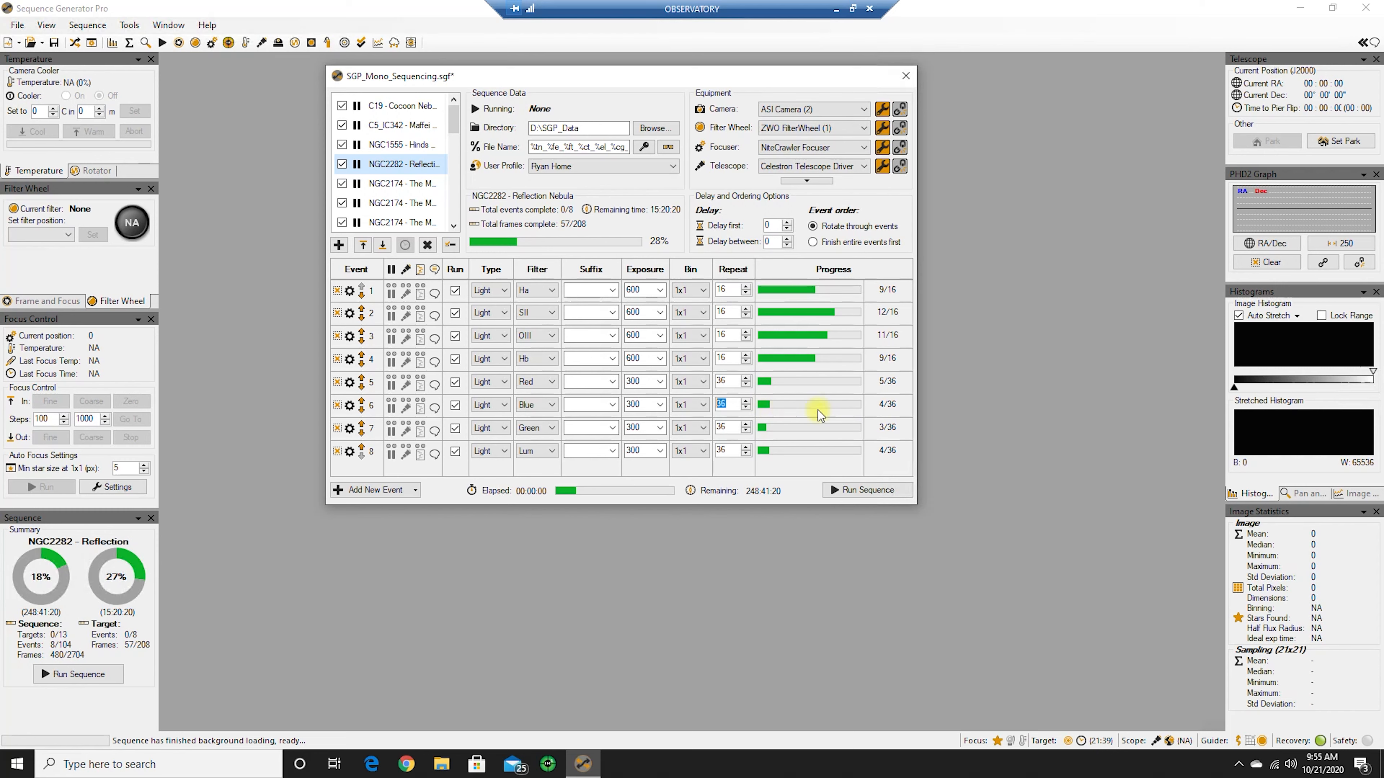
{"action": "left_click", "coordinate": [903, 405]}
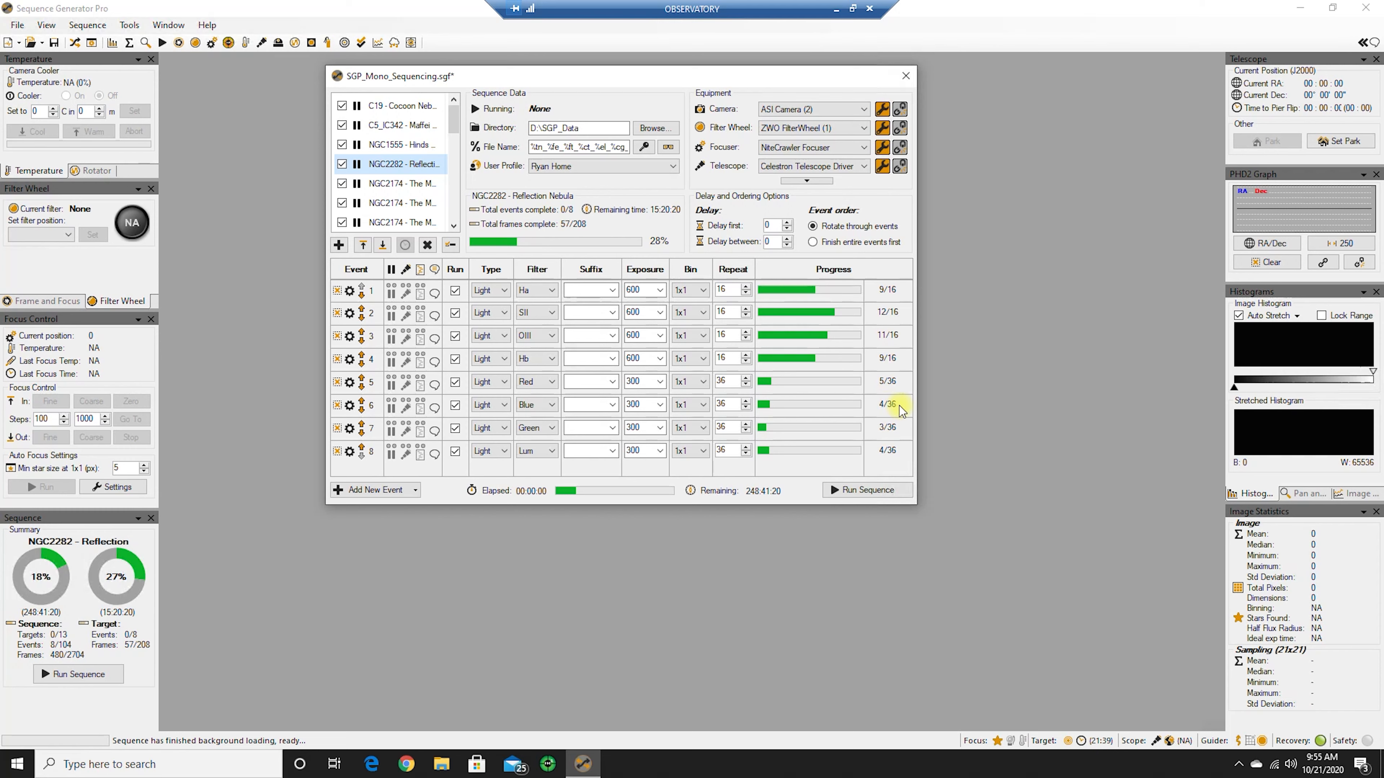
{"action": "left_click", "coordinate": [730, 403]}
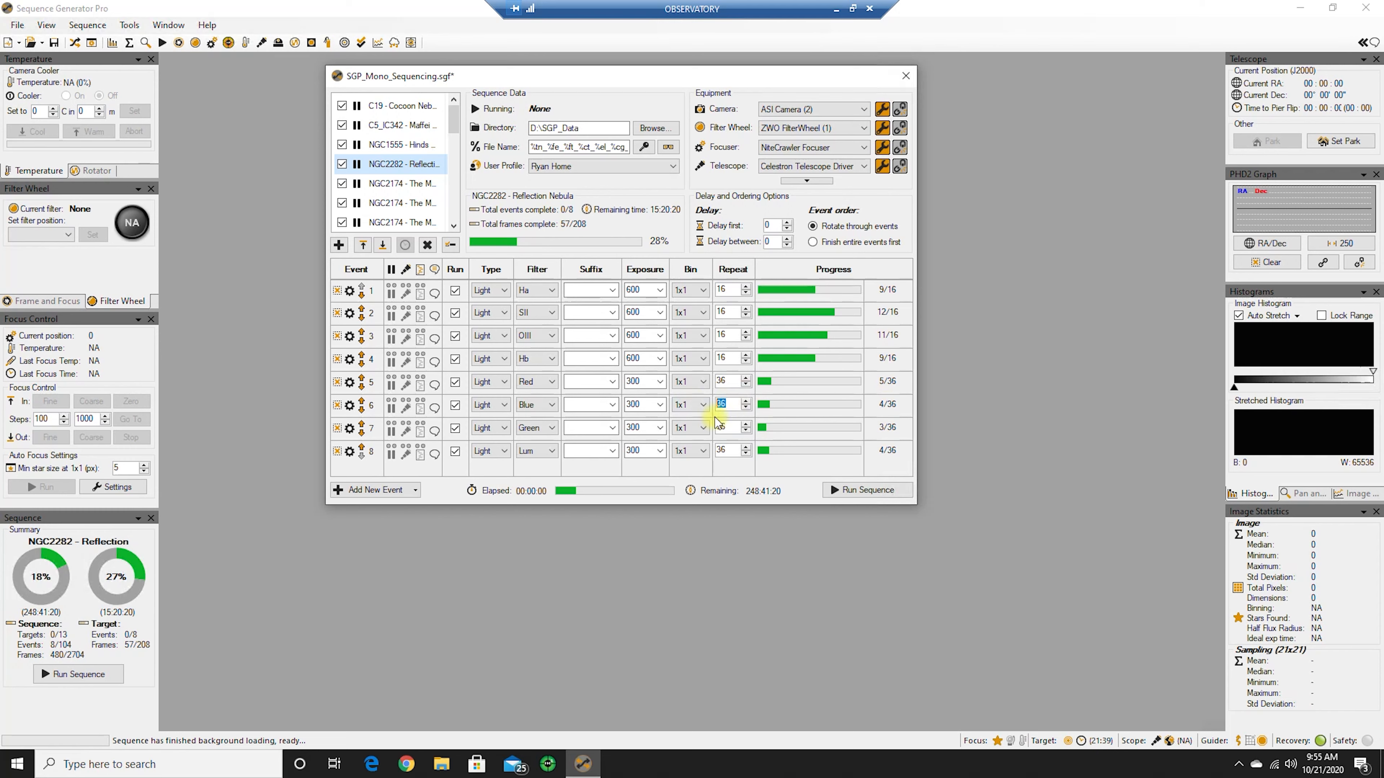
{"action": "left_click", "coordinate": [350, 406]}
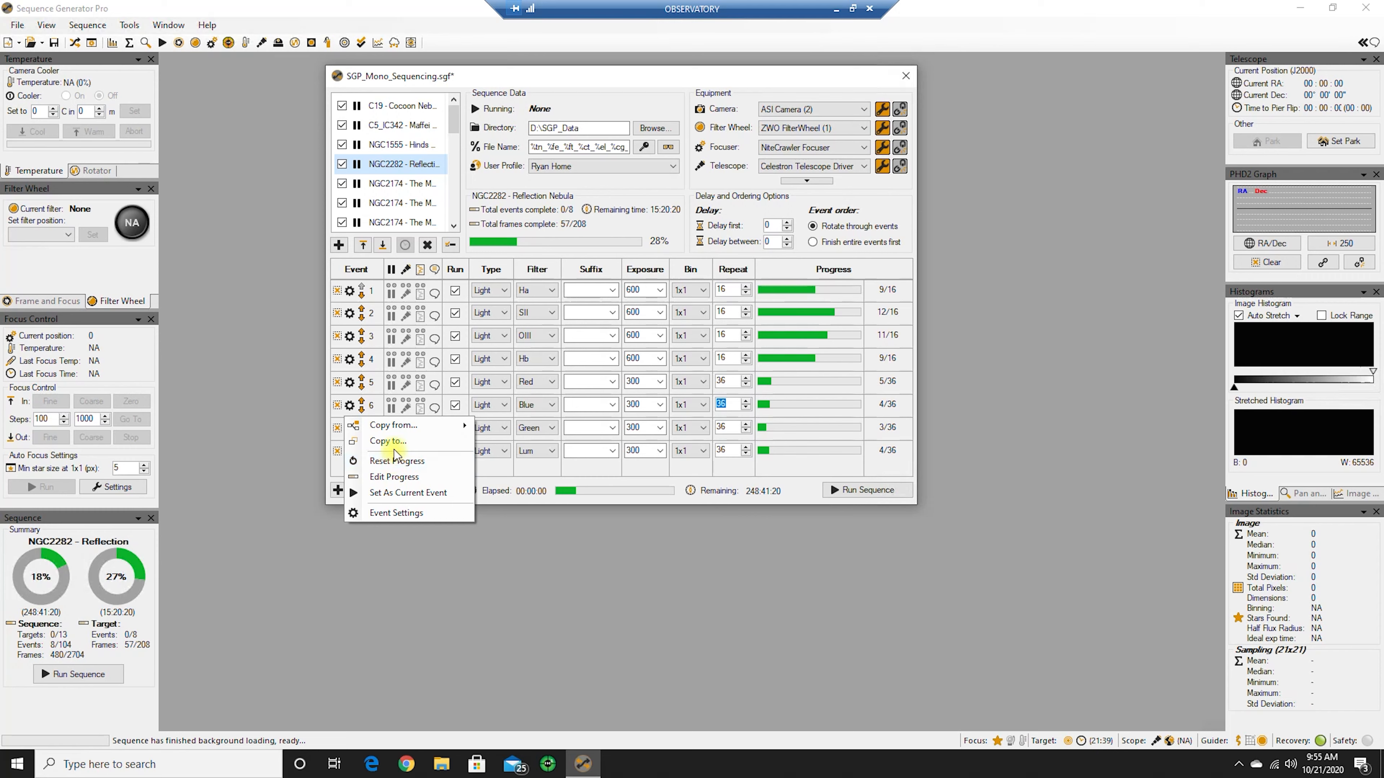
{"action": "left_click", "coordinate": [760, 459]}
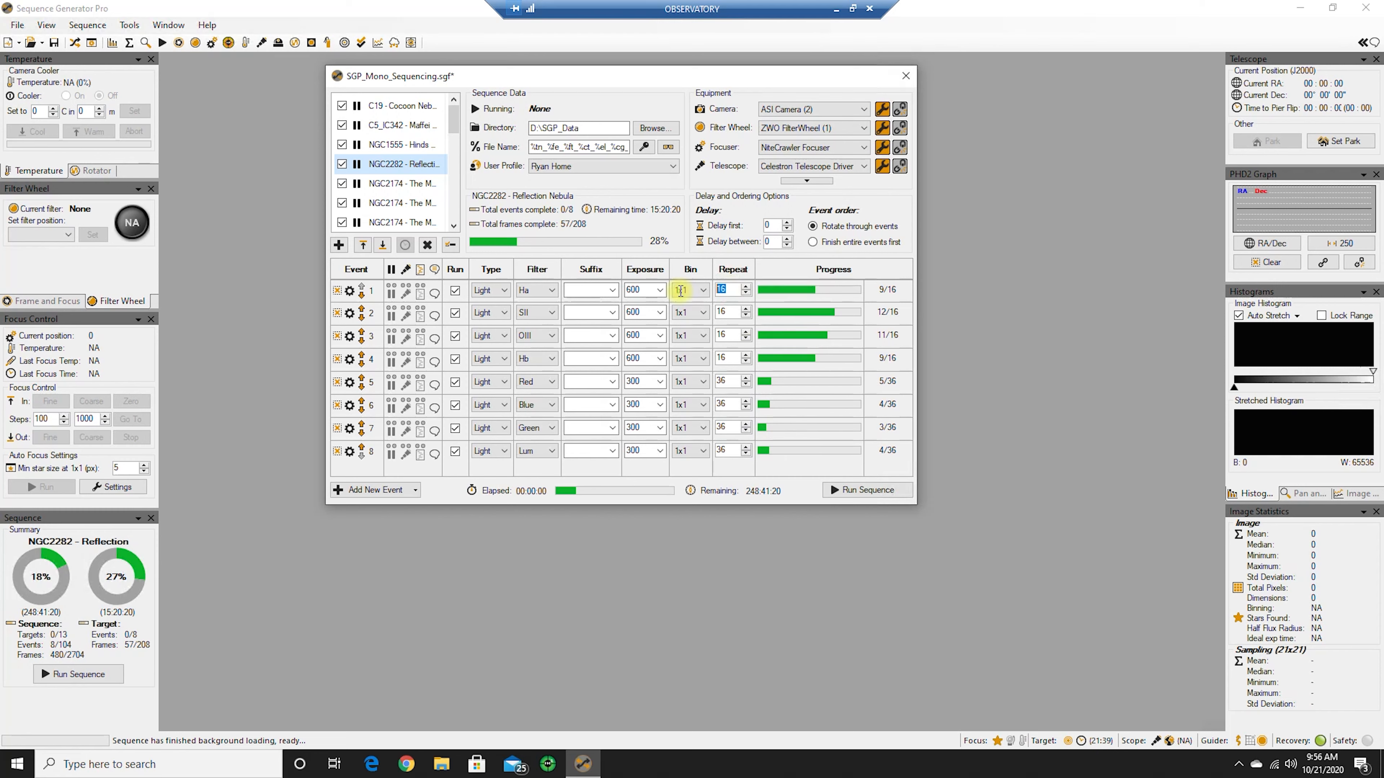
{"action": "left_click", "coordinate": [725, 289]}
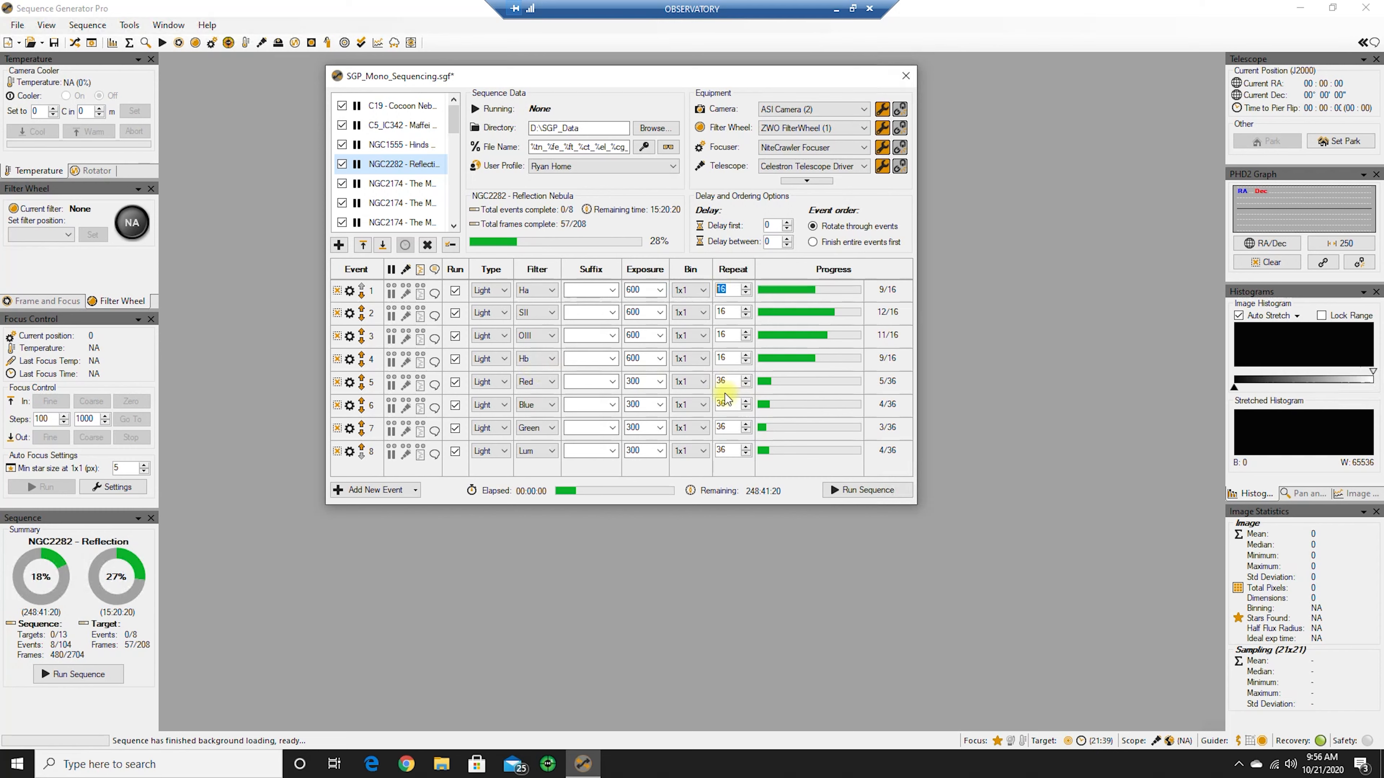
{"action": "left_click", "coordinate": [725, 381]}
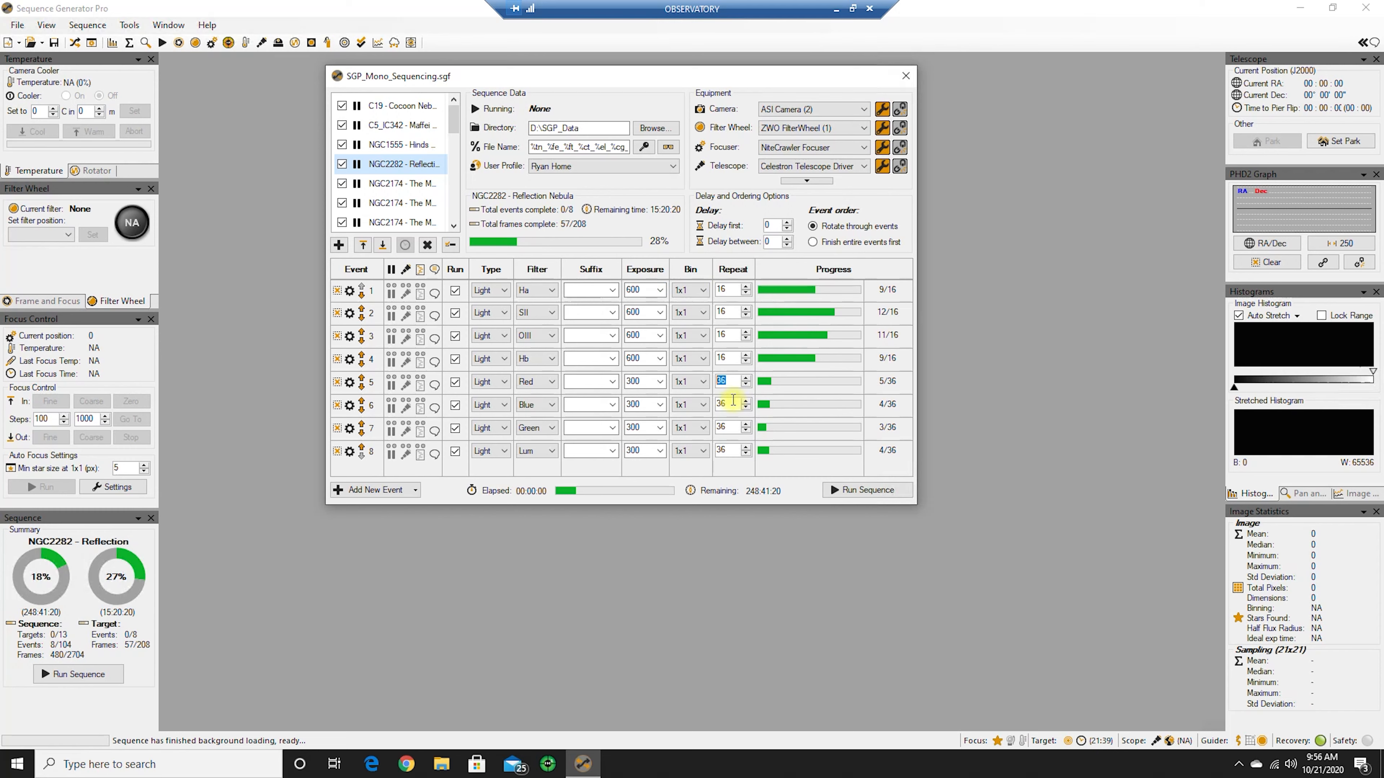
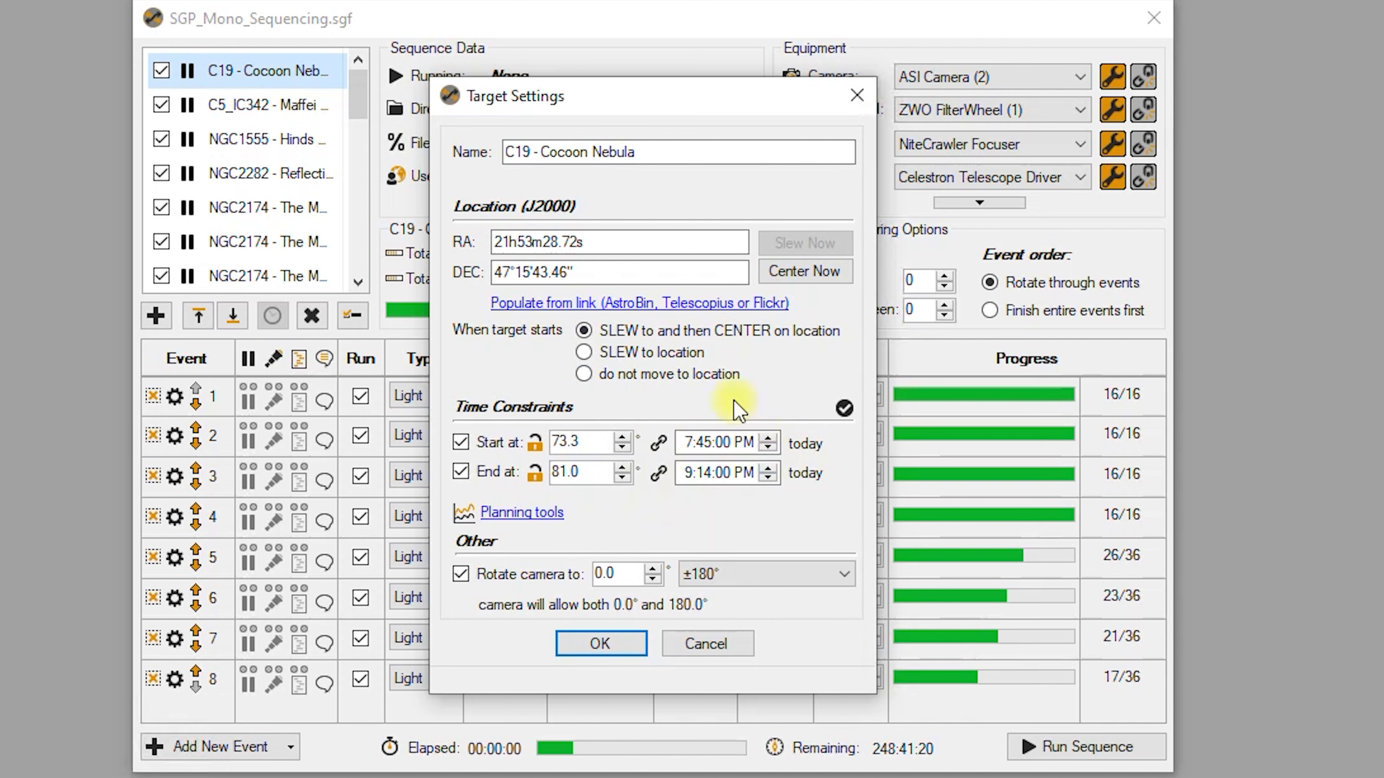
Step: Check the C19 - Cocoon Nebula's transit time in the planning tools and adjust the target's end time constraint accordingly
{"action": "mouse_move", "coordinate": [710, 460]}
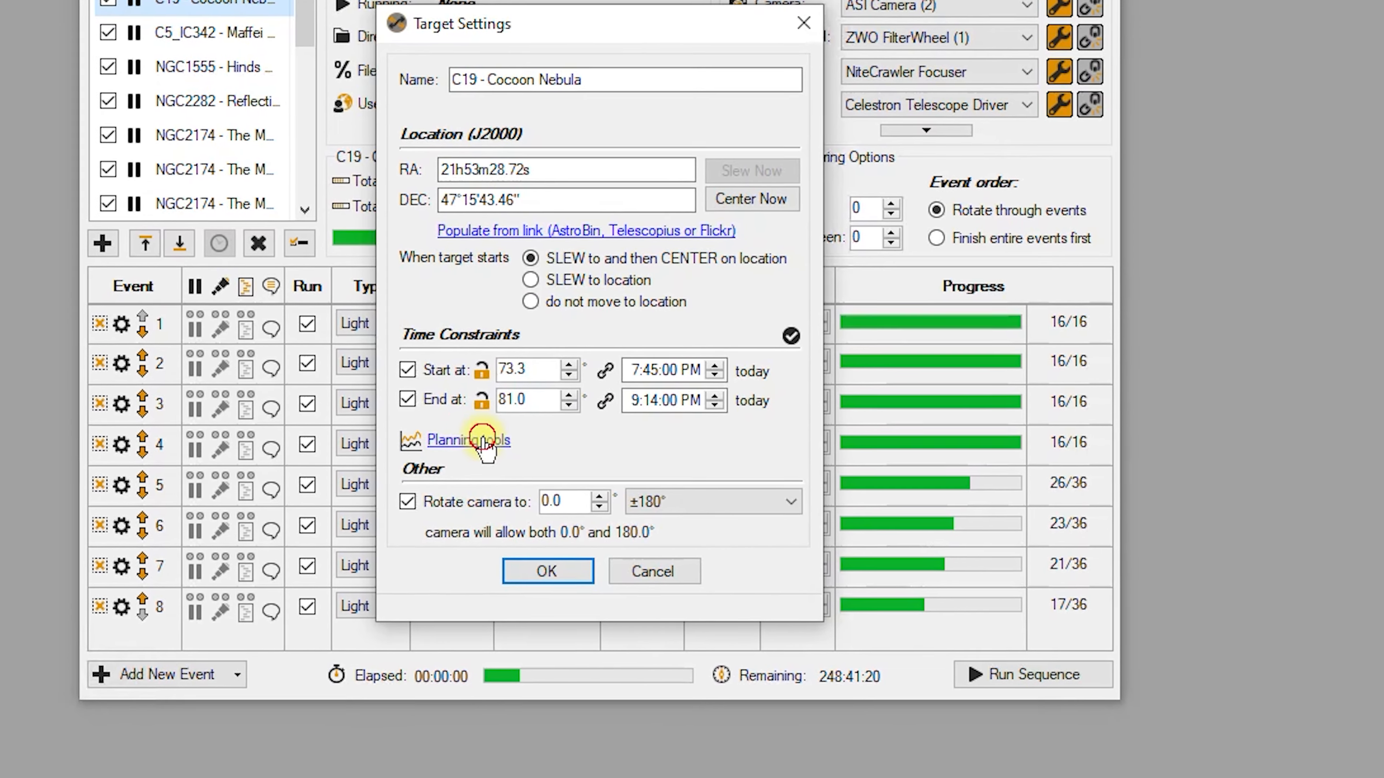
{"action": "left_click", "coordinate": [537, 515]}
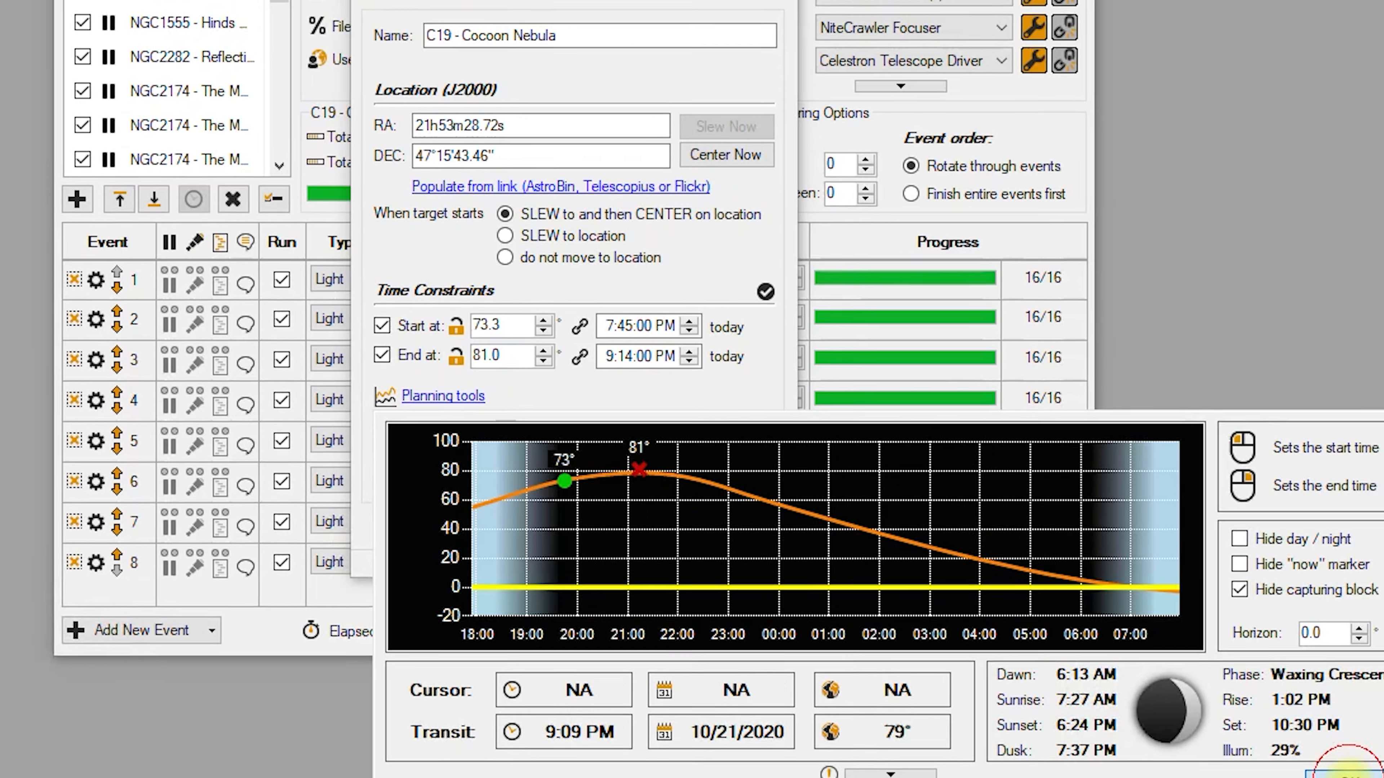
{"action": "left_click", "coordinate": [1311, 741]}
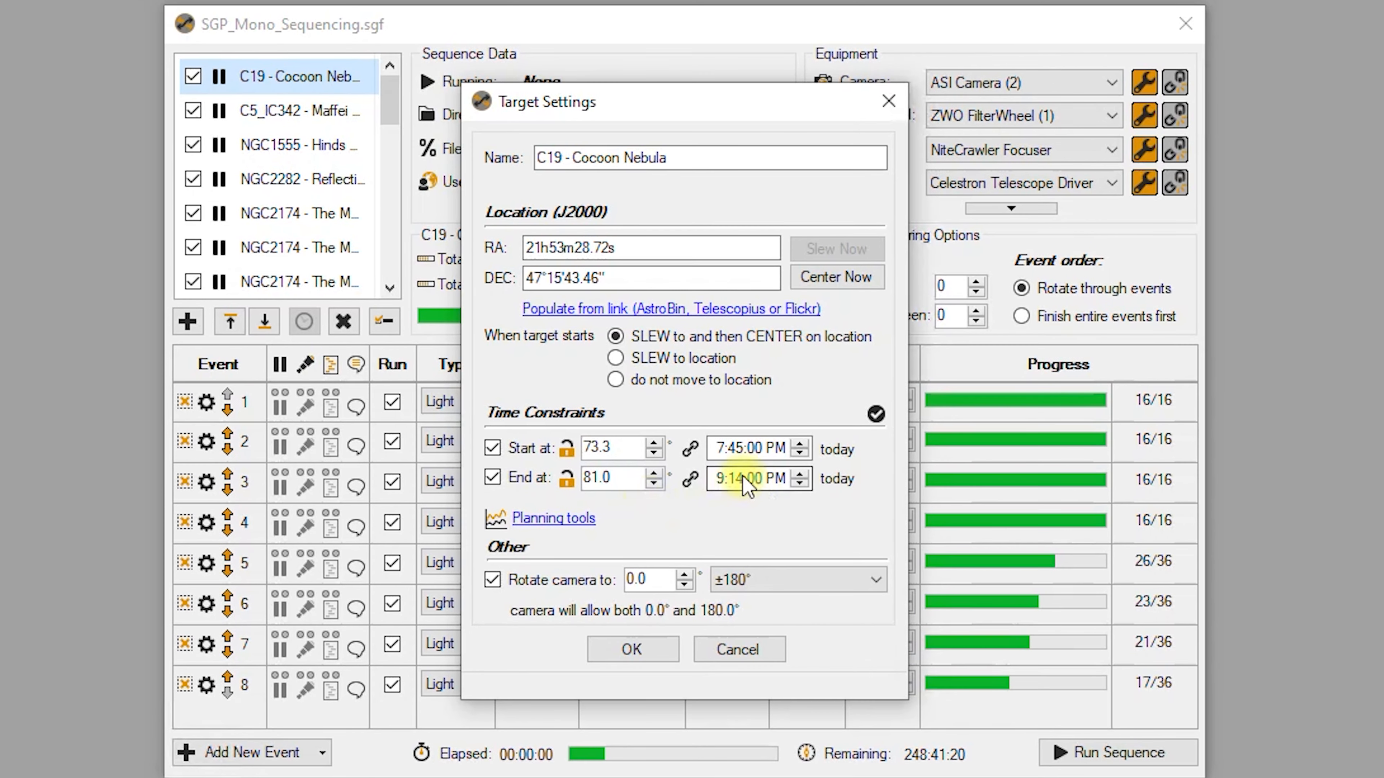
{"action": "left_click", "coordinate": [735, 478]}
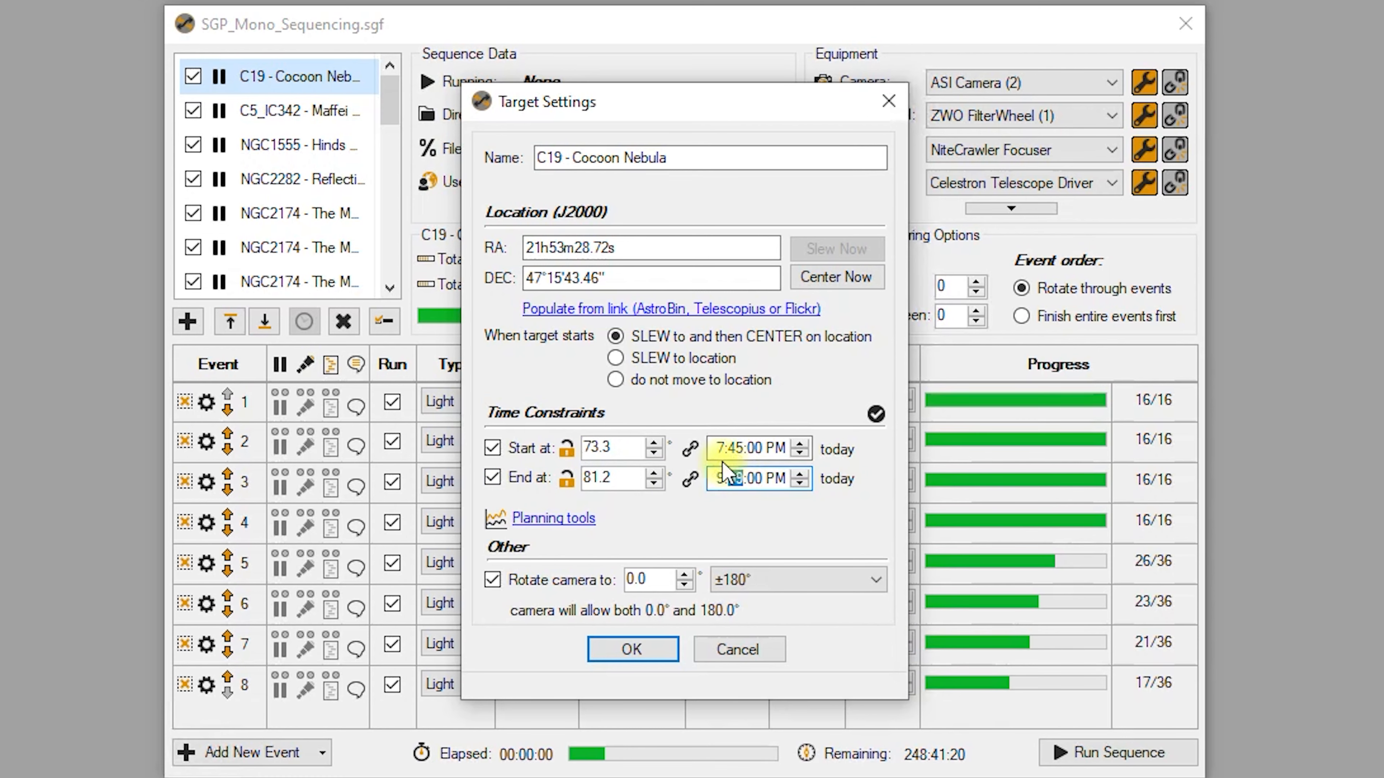
{"action": "left_click", "coordinate": [628, 652]}
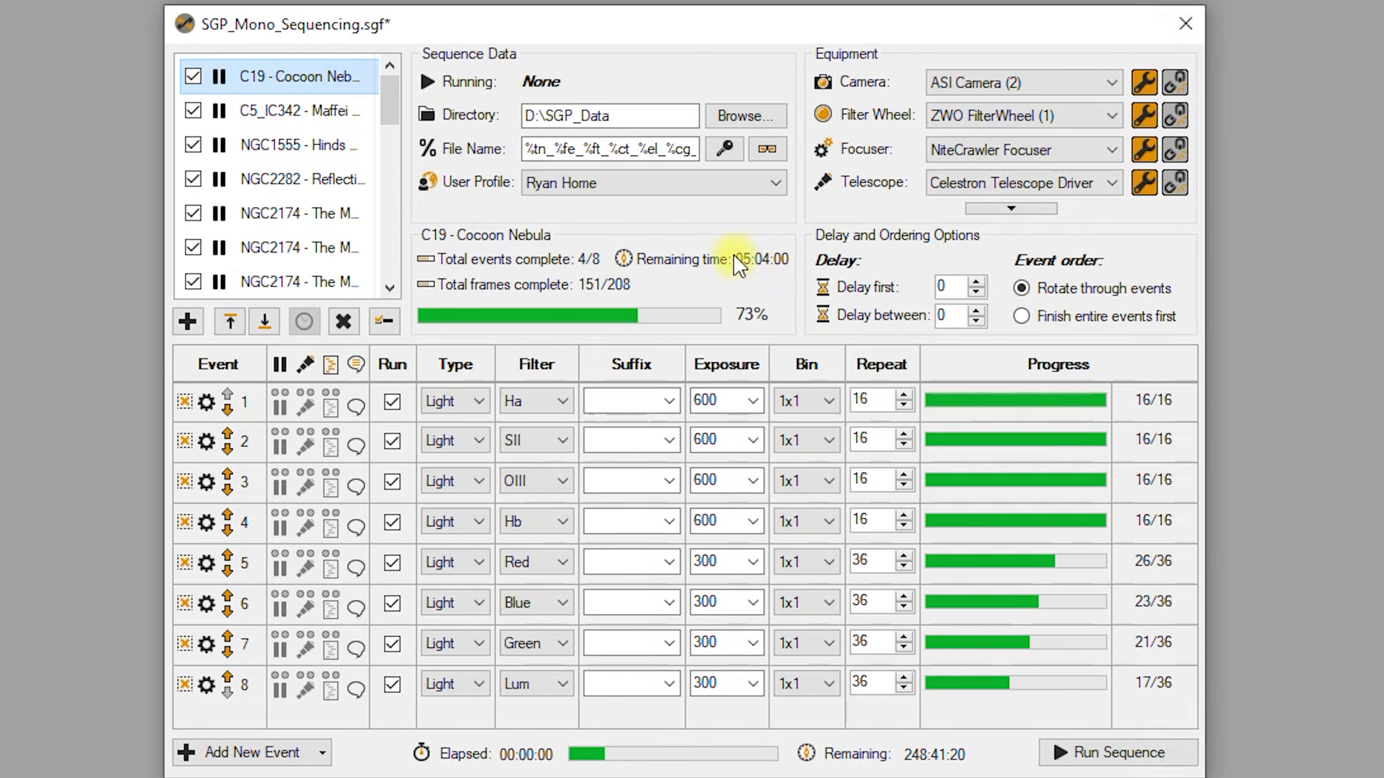
Step: Open the target settings of C5_IC342 - Maffei 1 Group and review its start and end time constraints
{"action": "mouse_move", "coordinate": [749, 269]}
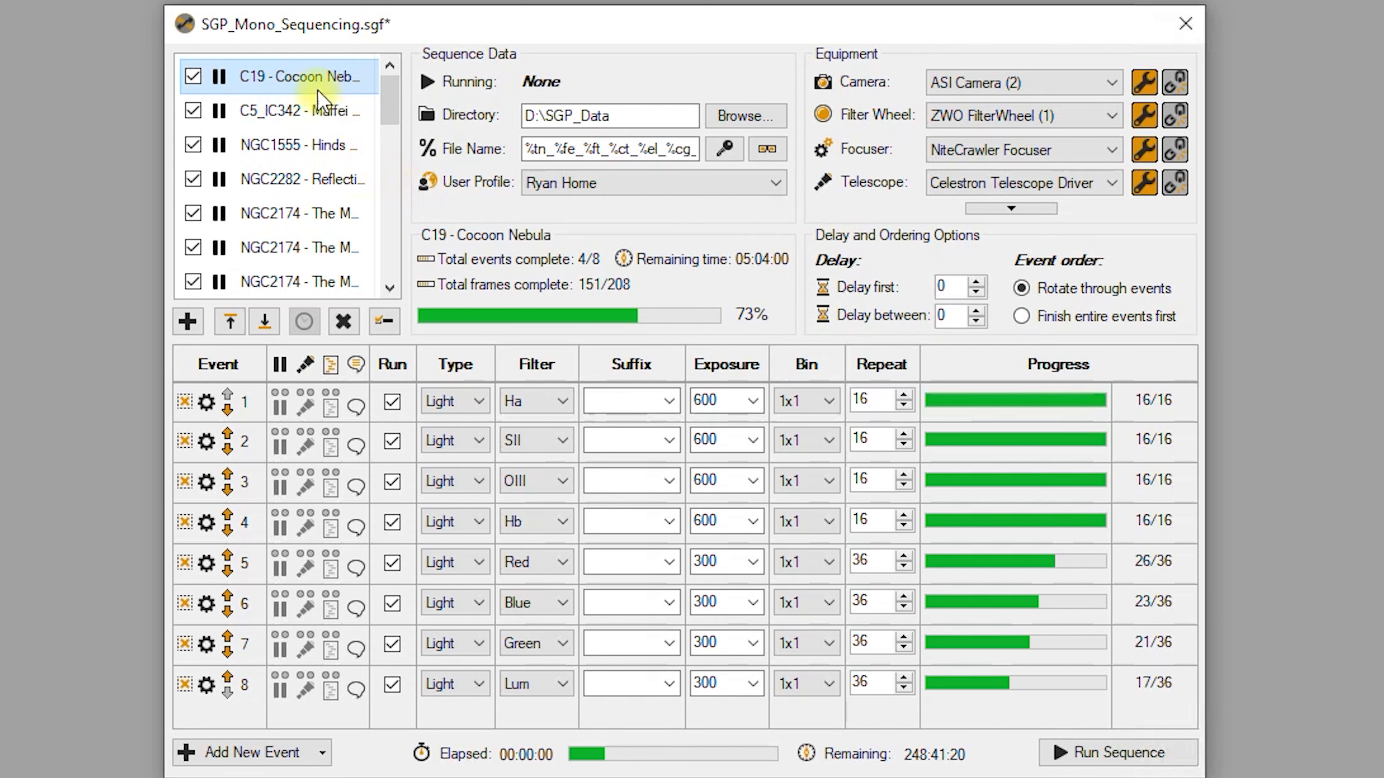
{"action": "mouse_move", "coordinate": [326, 103]}
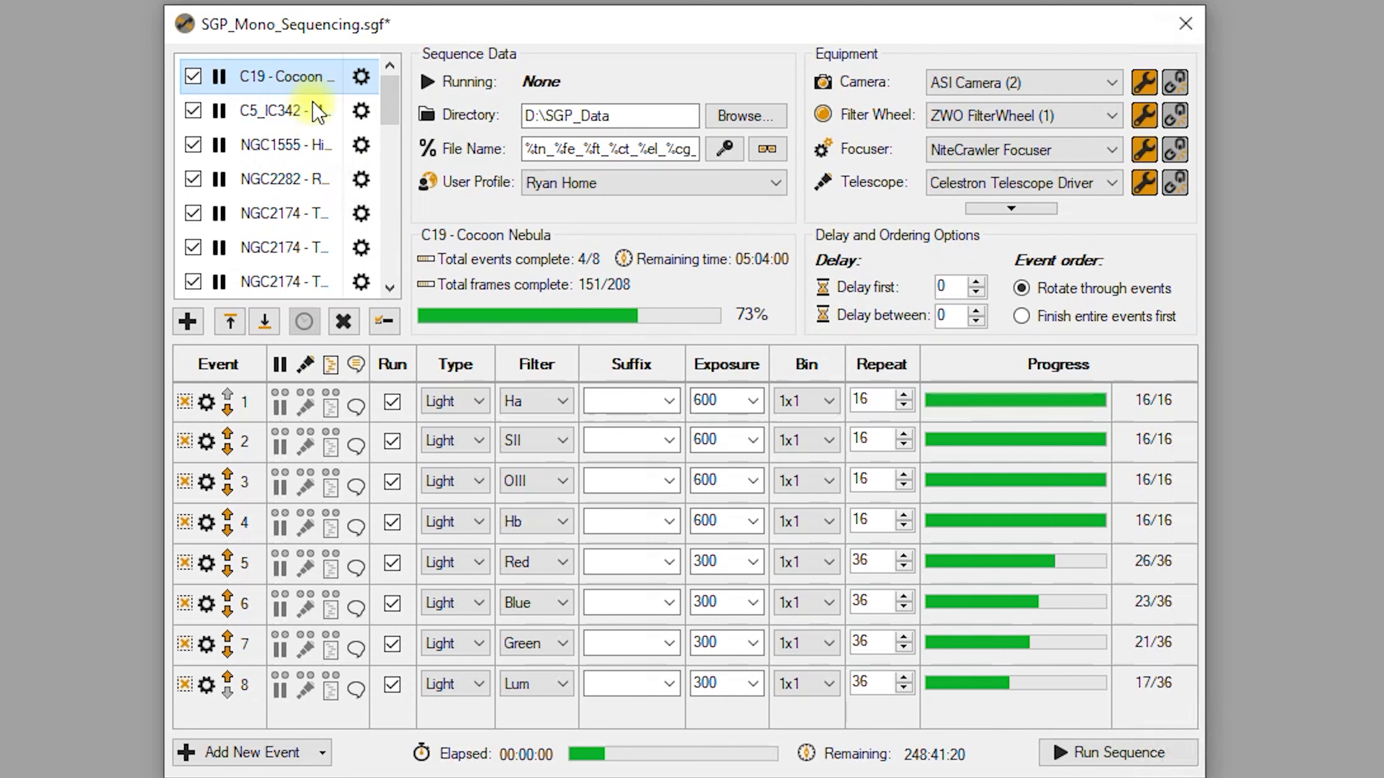
{"action": "left_click", "coordinate": [261, 114]}
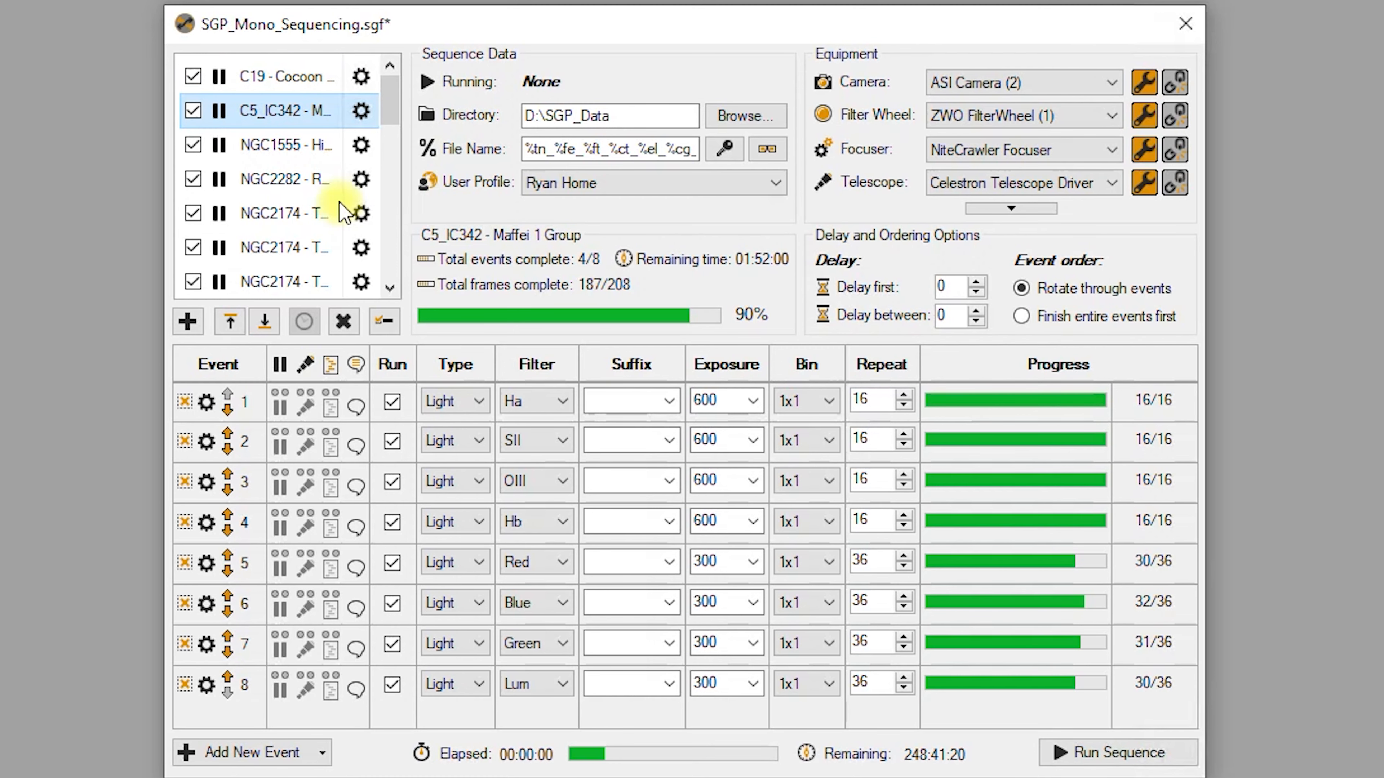
{"action": "left_click", "coordinate": [360, 110]}
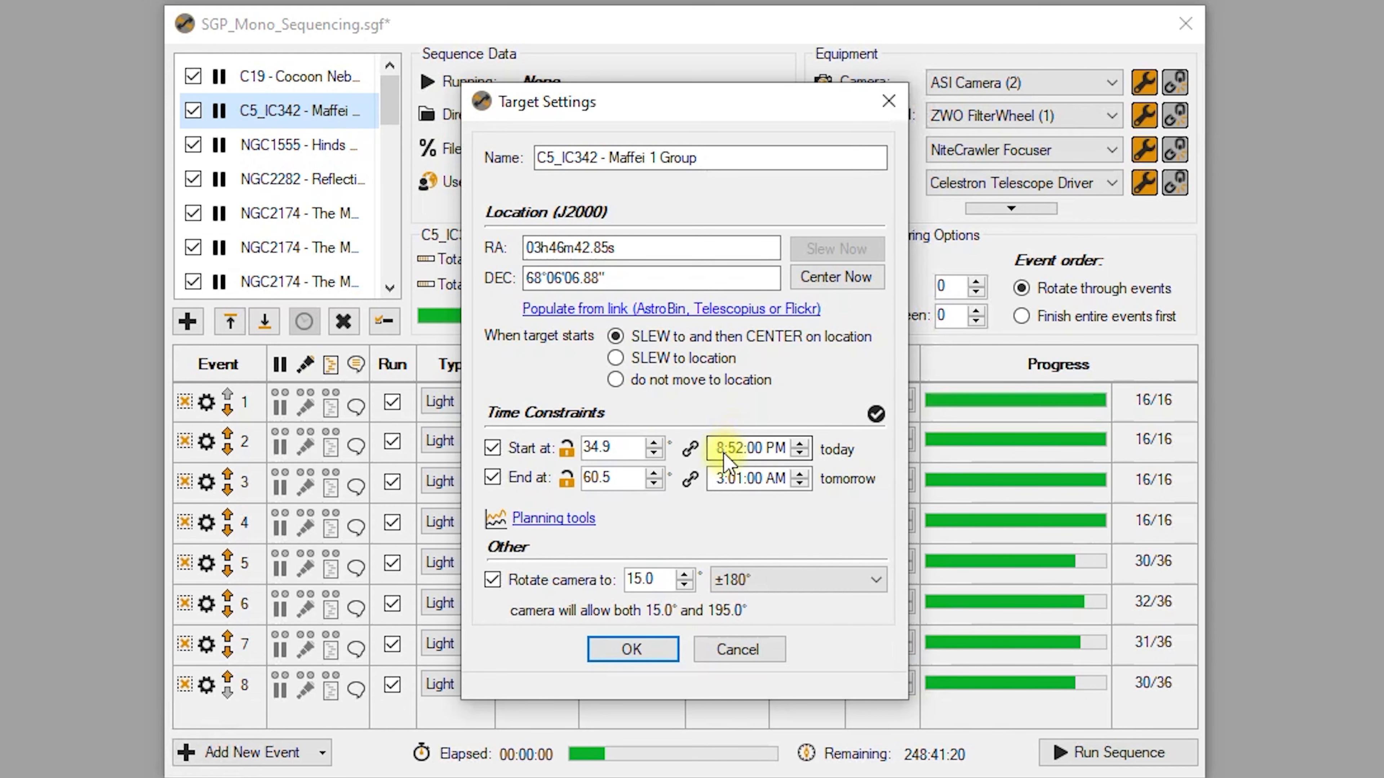
{"action": "mouse_move", "coordinate": [739, 455]}
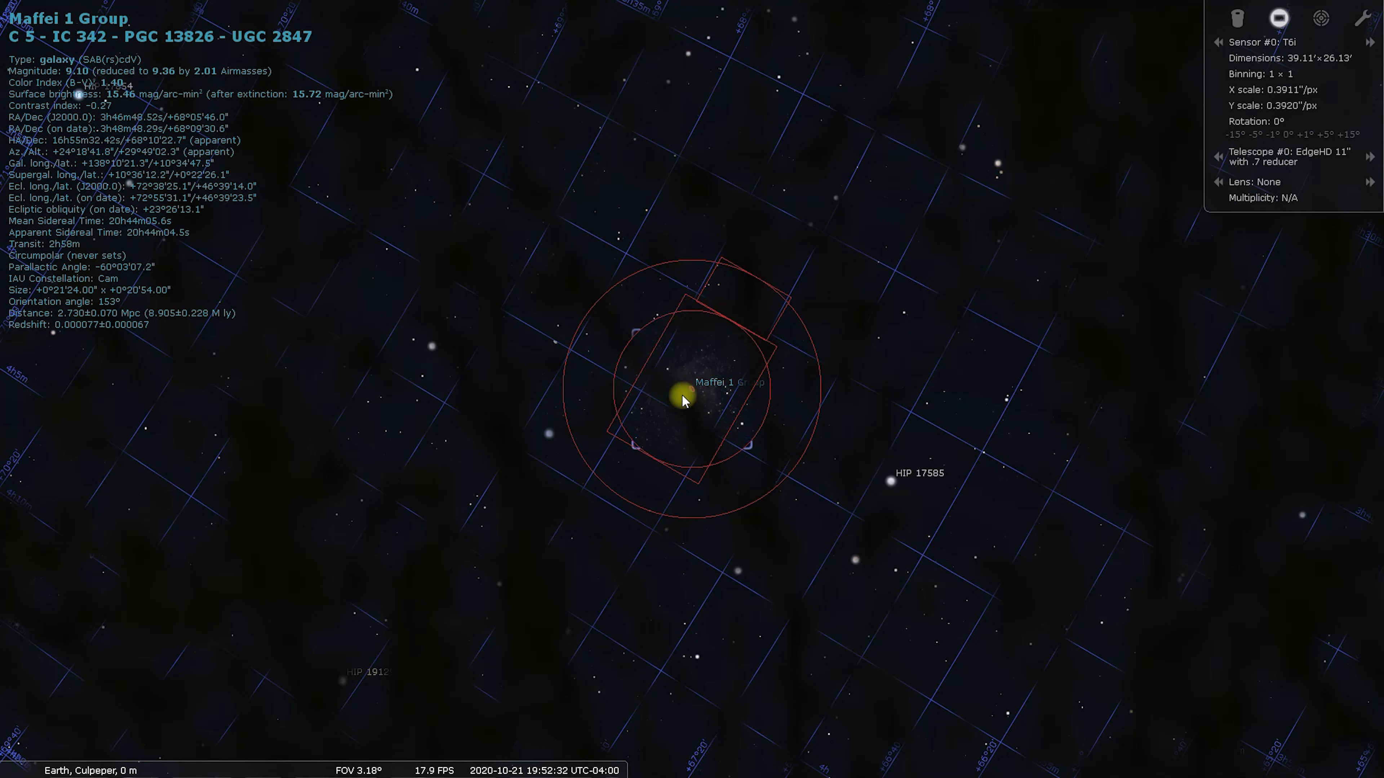
Step: In Stellarium, widen the view around the Maffei 1 Group and advance the evening's sky time until the target clears the trees
{"action": "scroll", "coordinate": [750, 443], "scroll_direction": "down", "scroll_amount": 2}
{"action": "scroll", "coordinate": [750, 445], "scroll_direction": "down", "scroll_amount": 4}
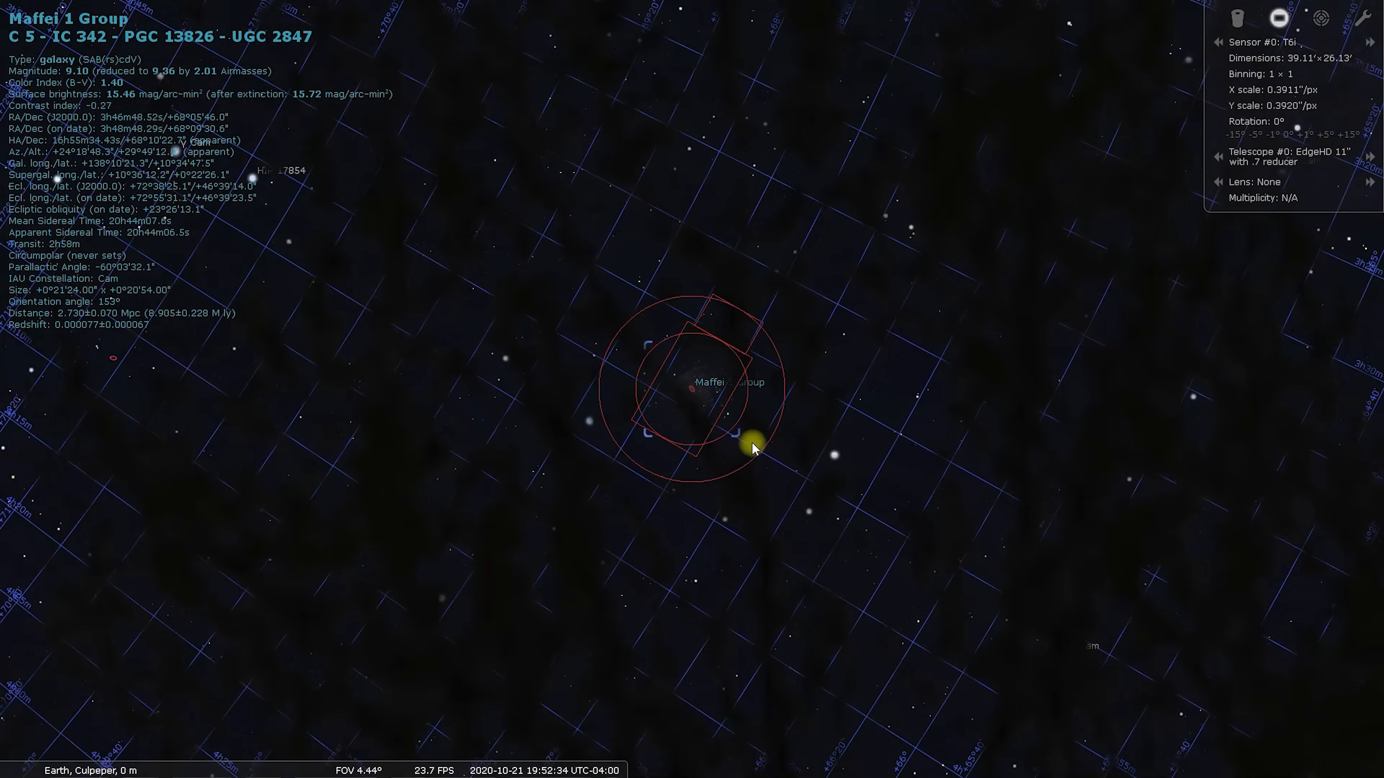
{"action": "mouse_move", "coordinate": [566, 746]}
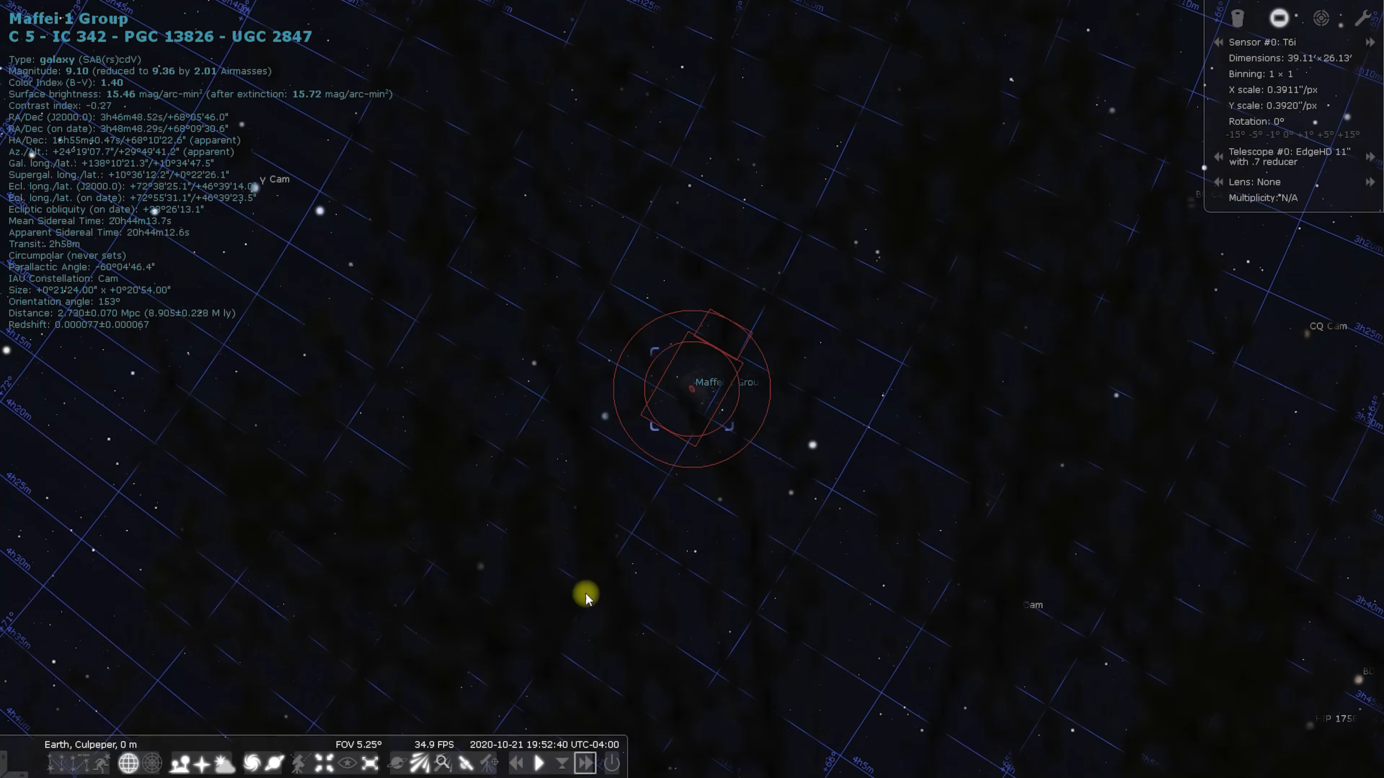
{"action": "left_click", "coordinate": [587, 763]}
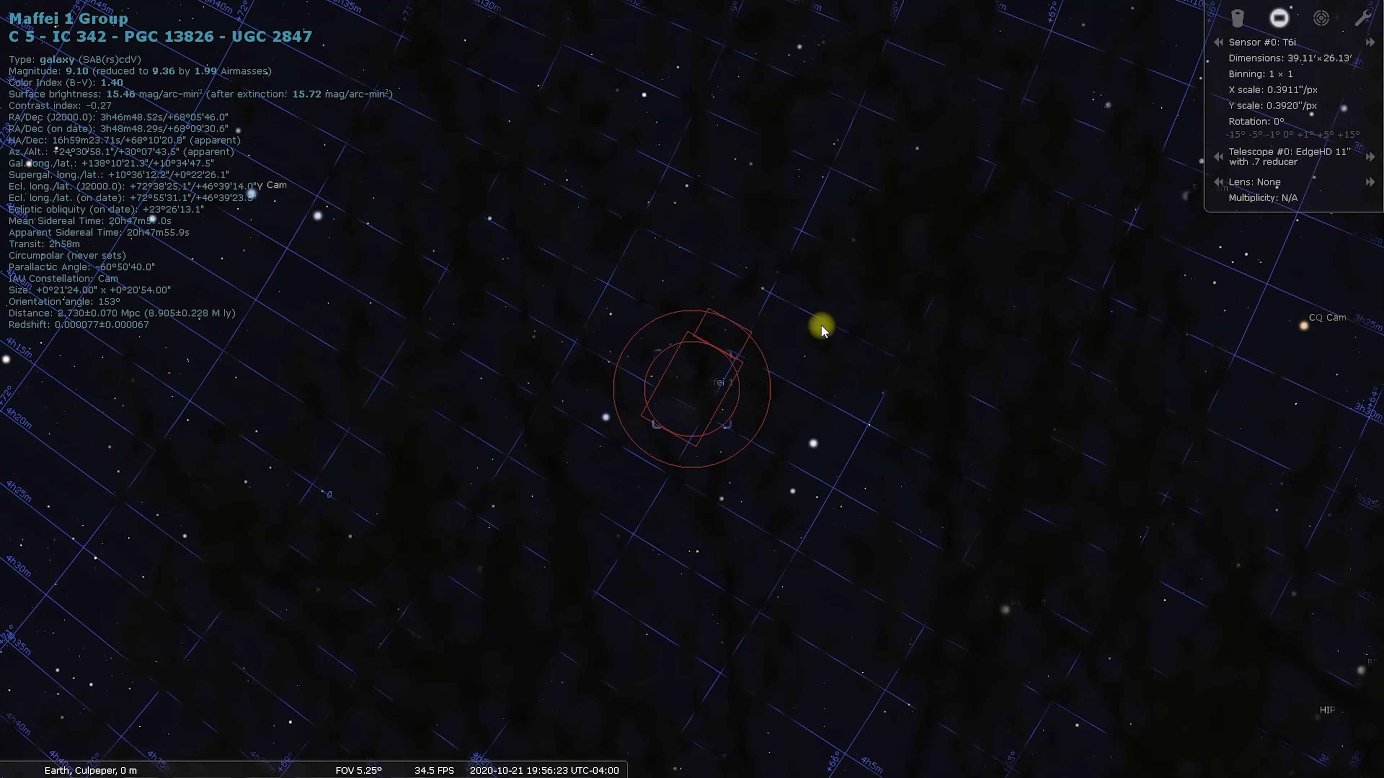
{"action": "left_click", "coordinate": [584, 763]}
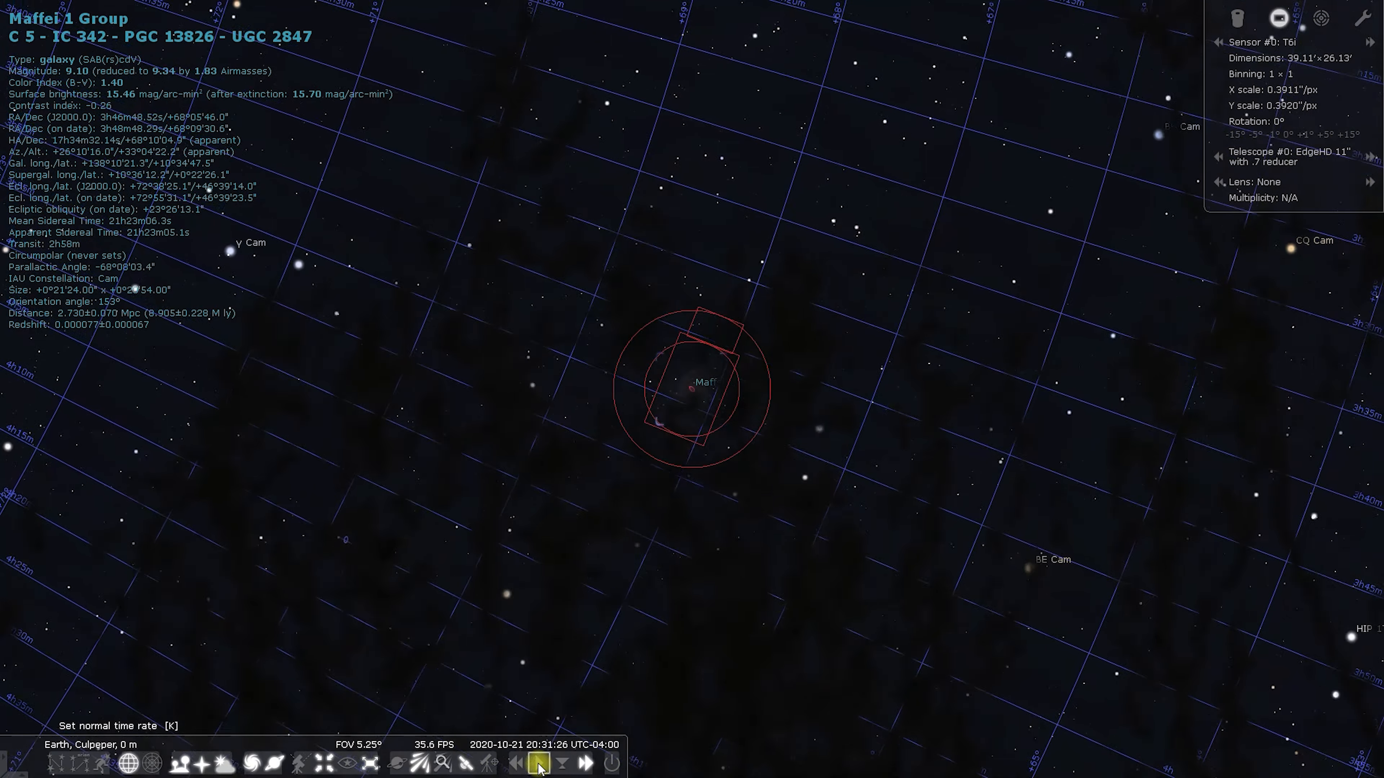
{"action": "left_click", "coordinate": [539, 764]}
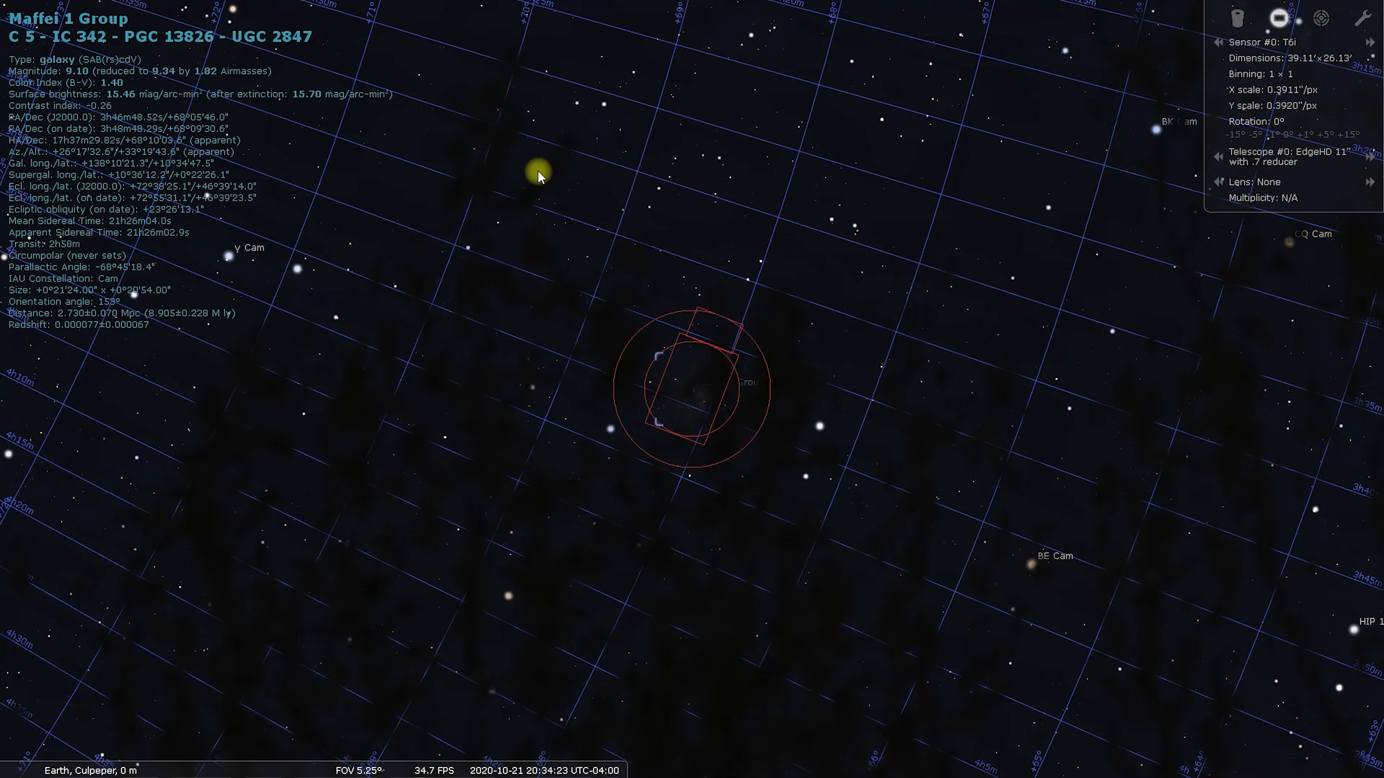
{"action": "left_click", "coordinate": [584, 763]}
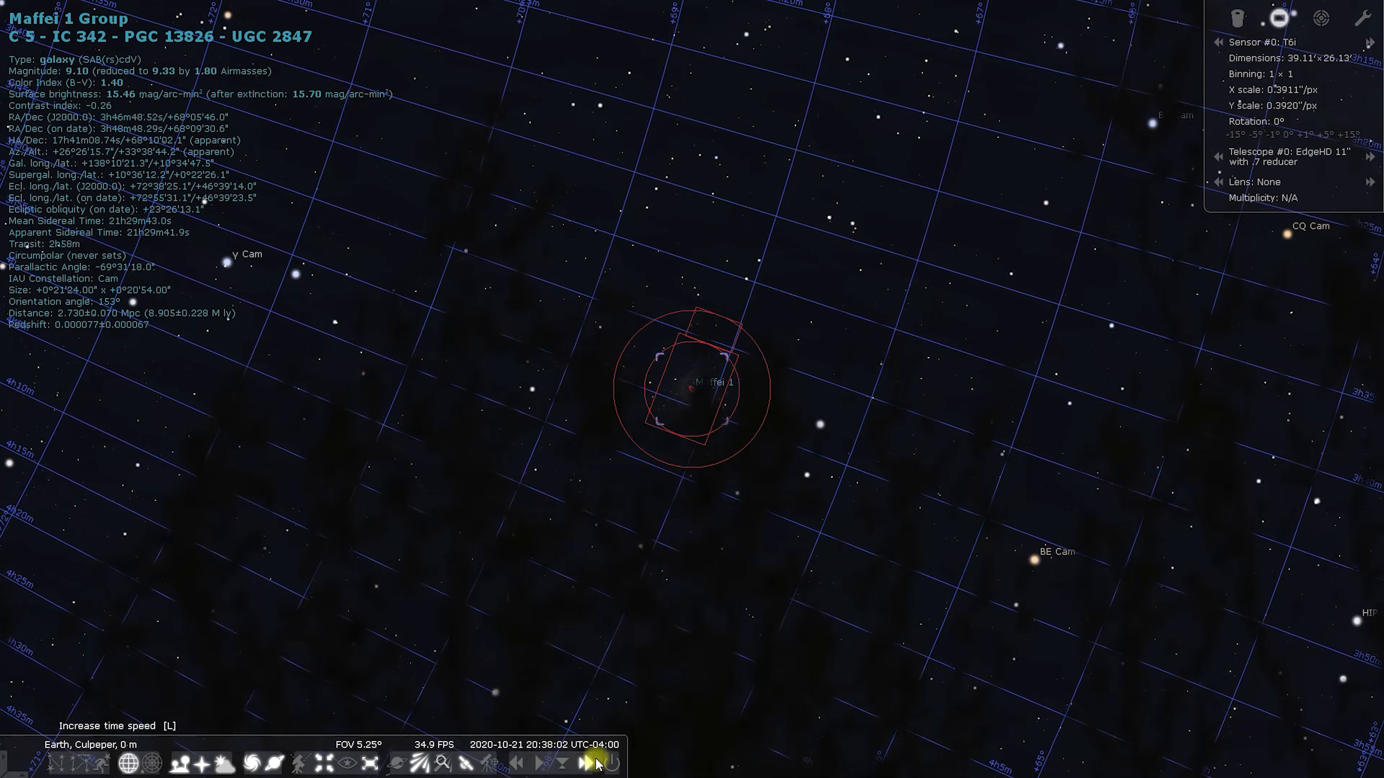
{"action": "left_click", "coordinate": [540, 764]}
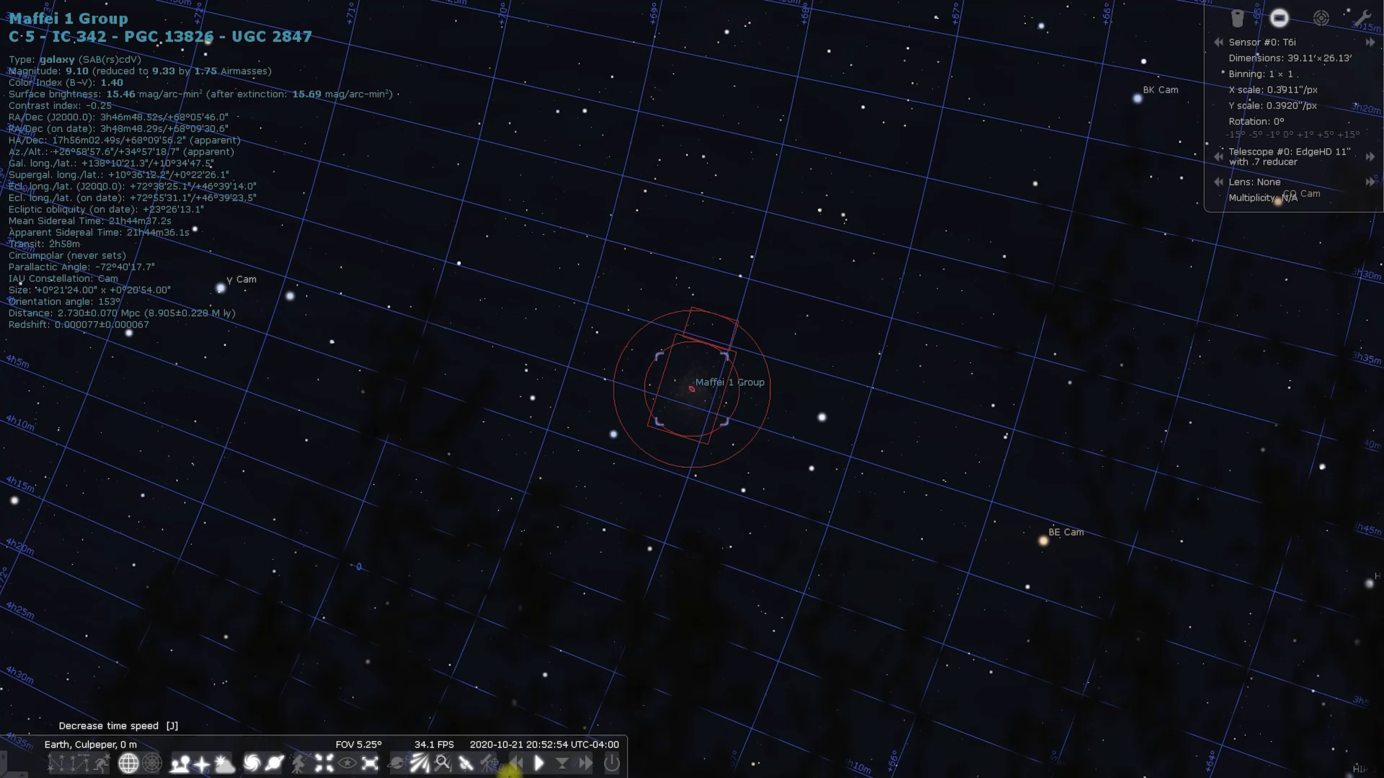
Step: Rewind the sky time to about 20:48, return to the normal time rate, and check the Maffei 1 Group's clearance from the trees
{"action": "left_click", "coordinate": [516, 764]}
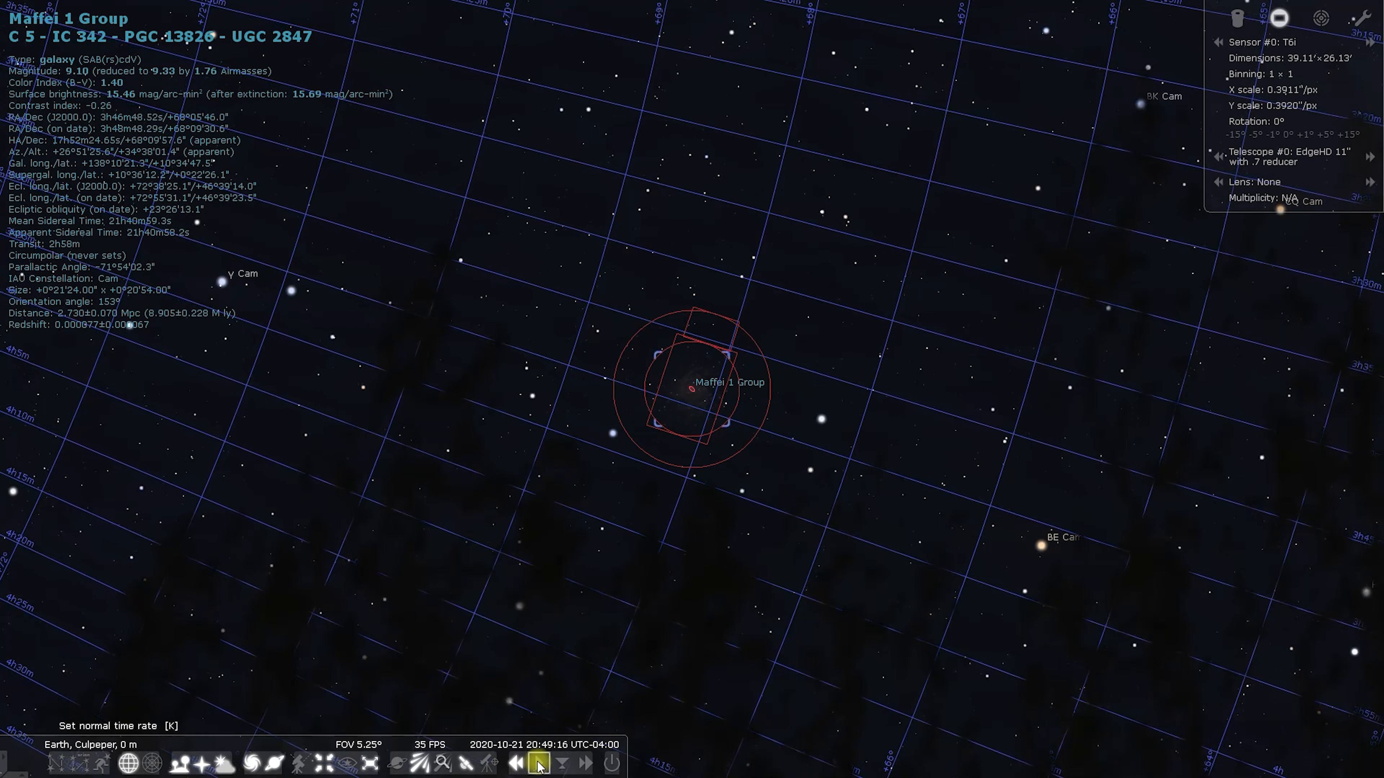
{"action": "left_click", "coordinate": [540, 766]}
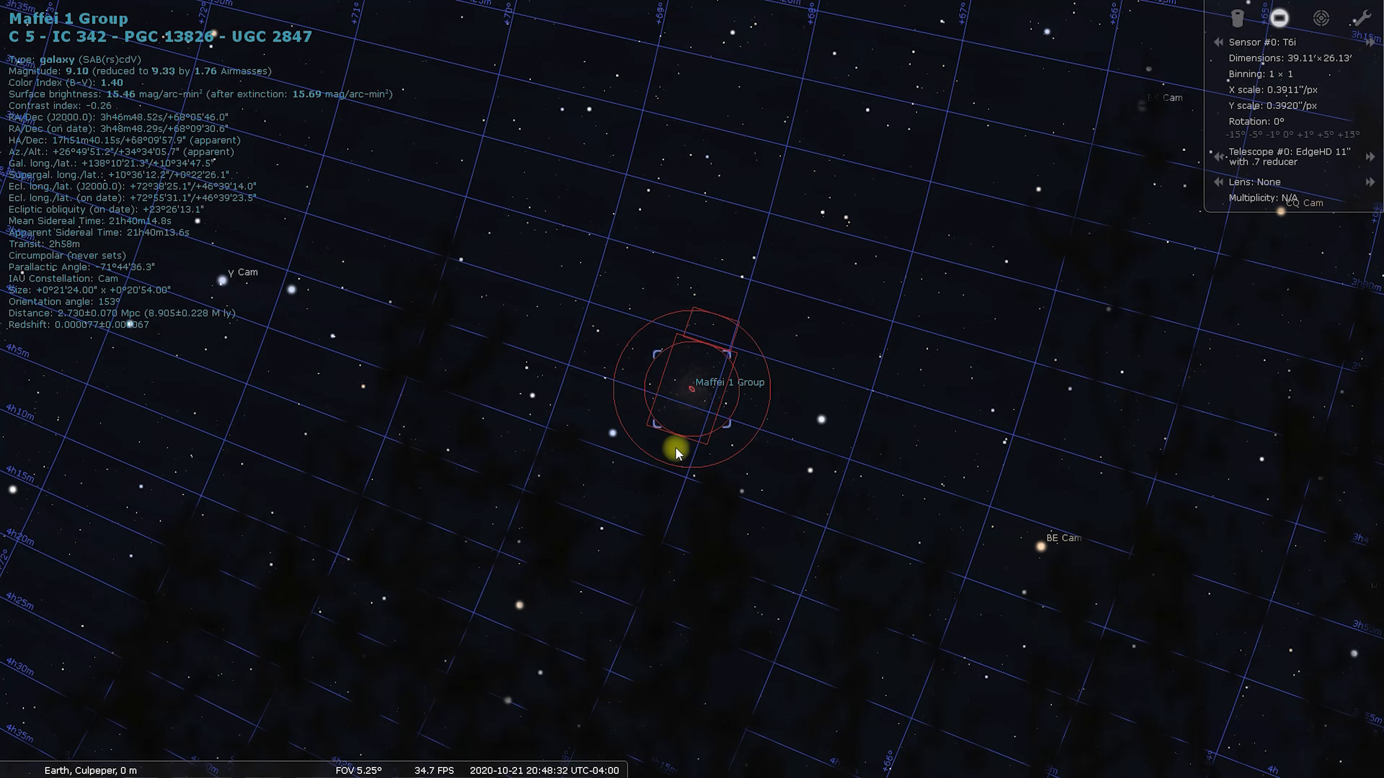
{"action": "mouse_move", "coordinate": [536, 753]}
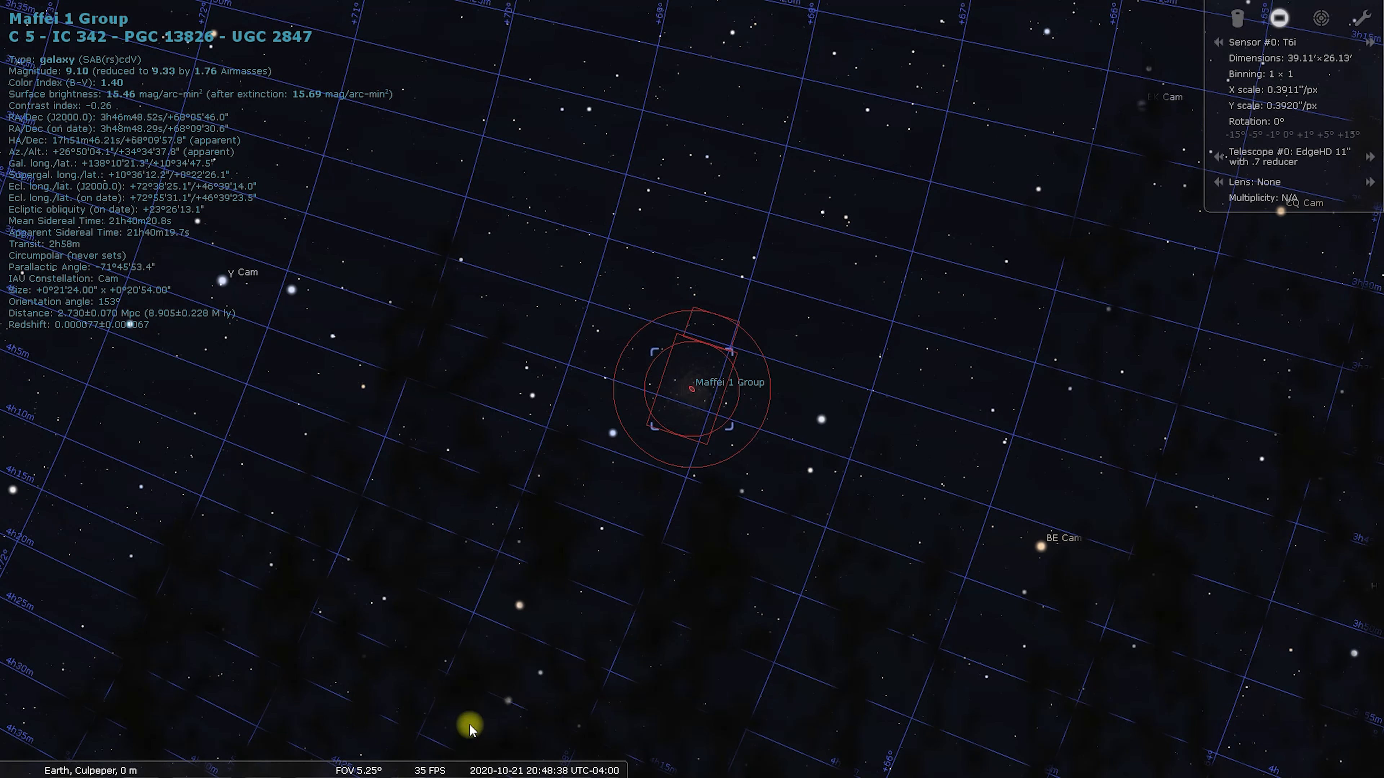
{"action": "mouse_move", "coordinate": [467, 748]}
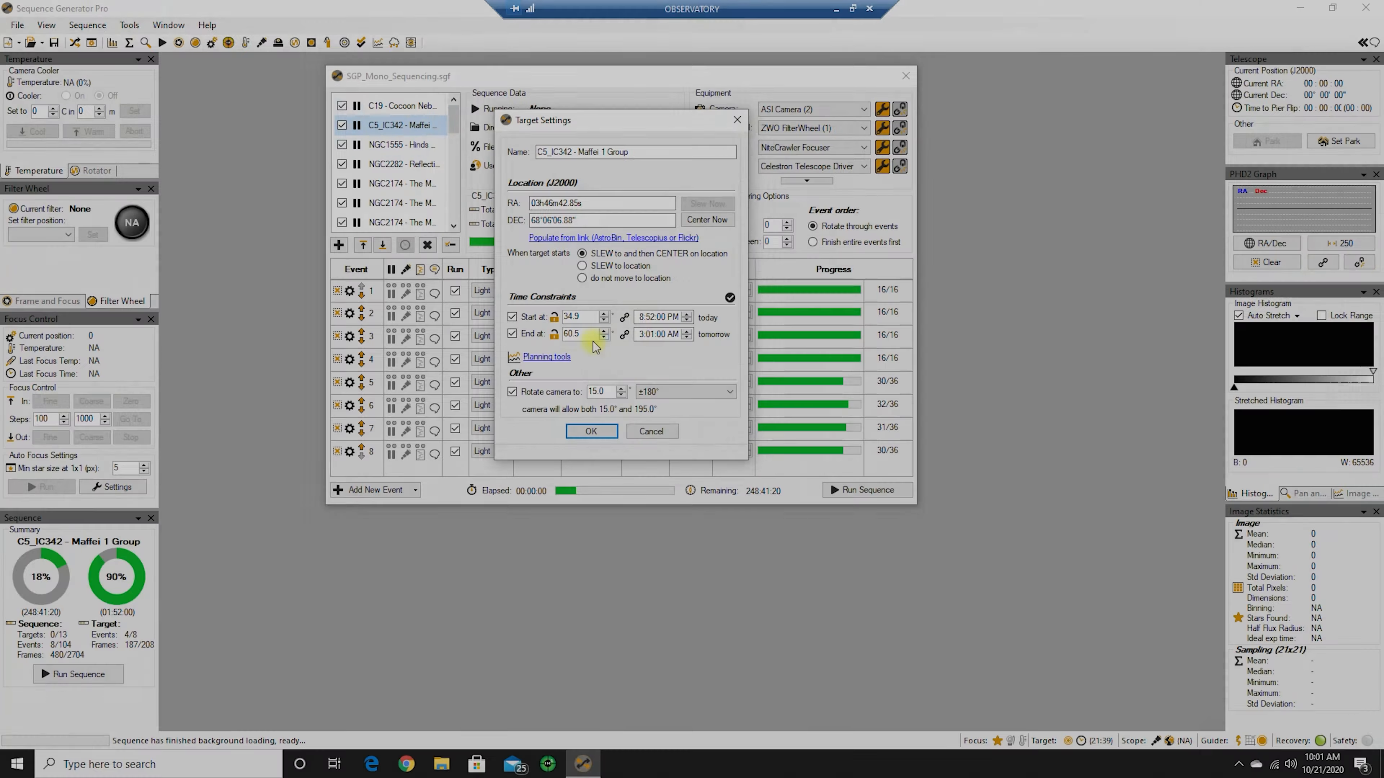
Step: Back in Sequence Generator Pro, set C5_IC342's start time to 8:50 PM and its end time to the 2:57 AM transit, and verify both
{"action": "double_click", "coordinate": [649, 317]}
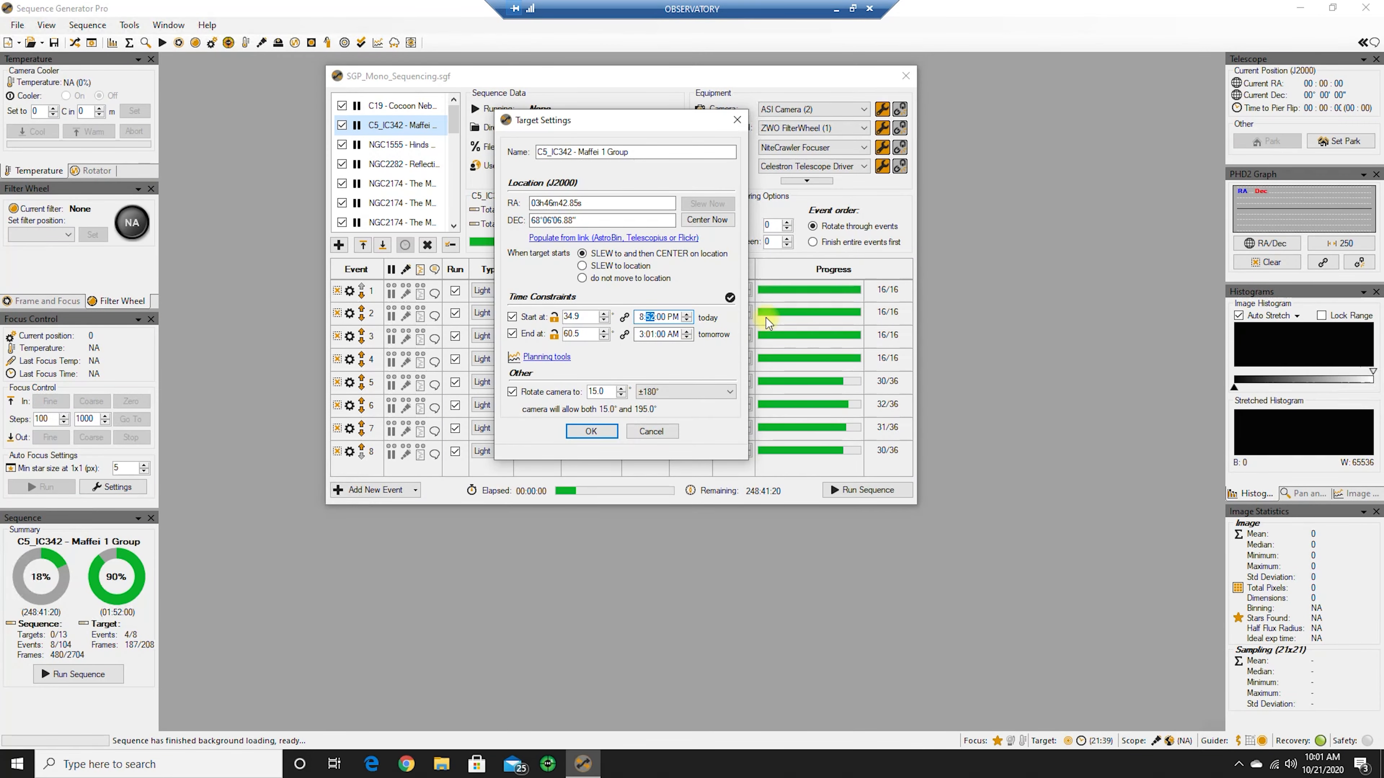
{"action": "type", "text": "50"}
{"action": "left_click", "coordinate": [546, 358]}
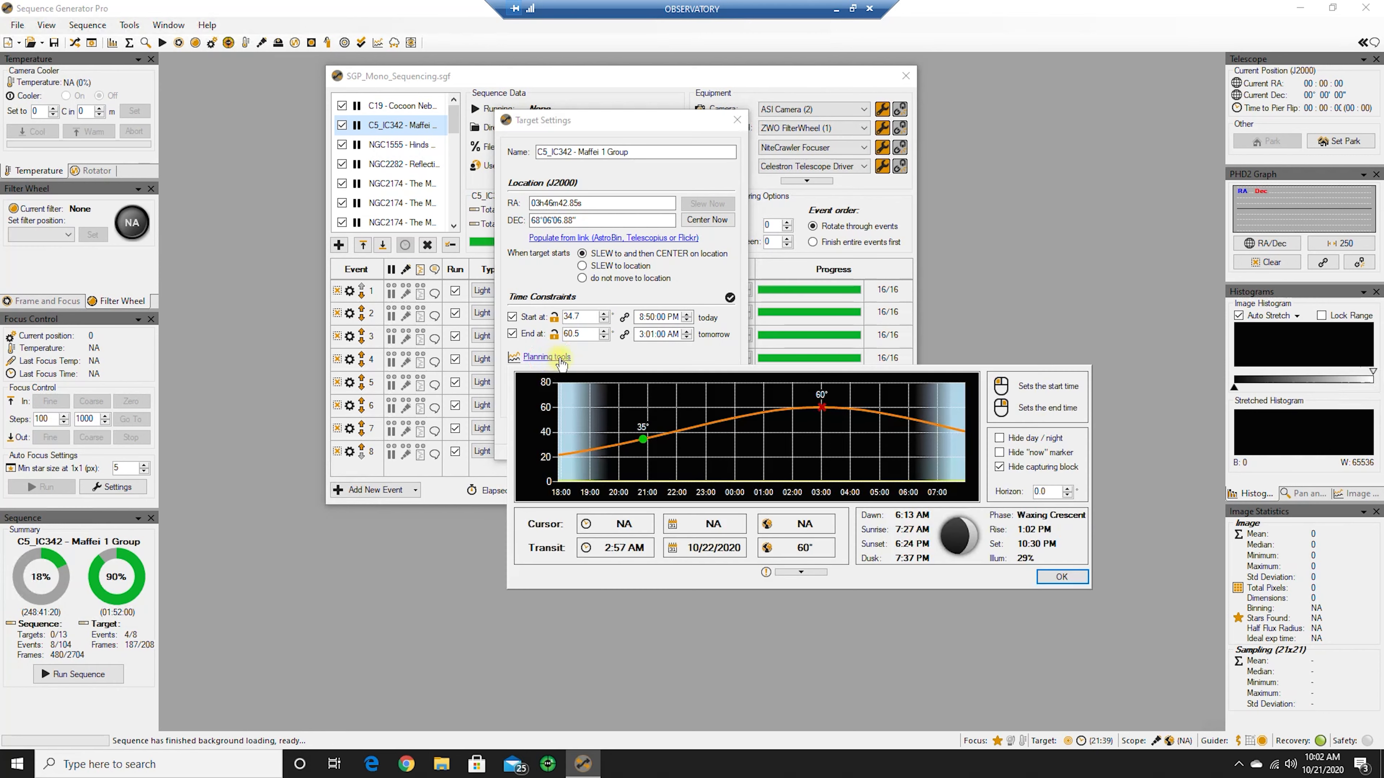
{"action": "left_click", "coordinate": [1056, 577]}
{"action": "left_click", "coordinate": [643, 335]}
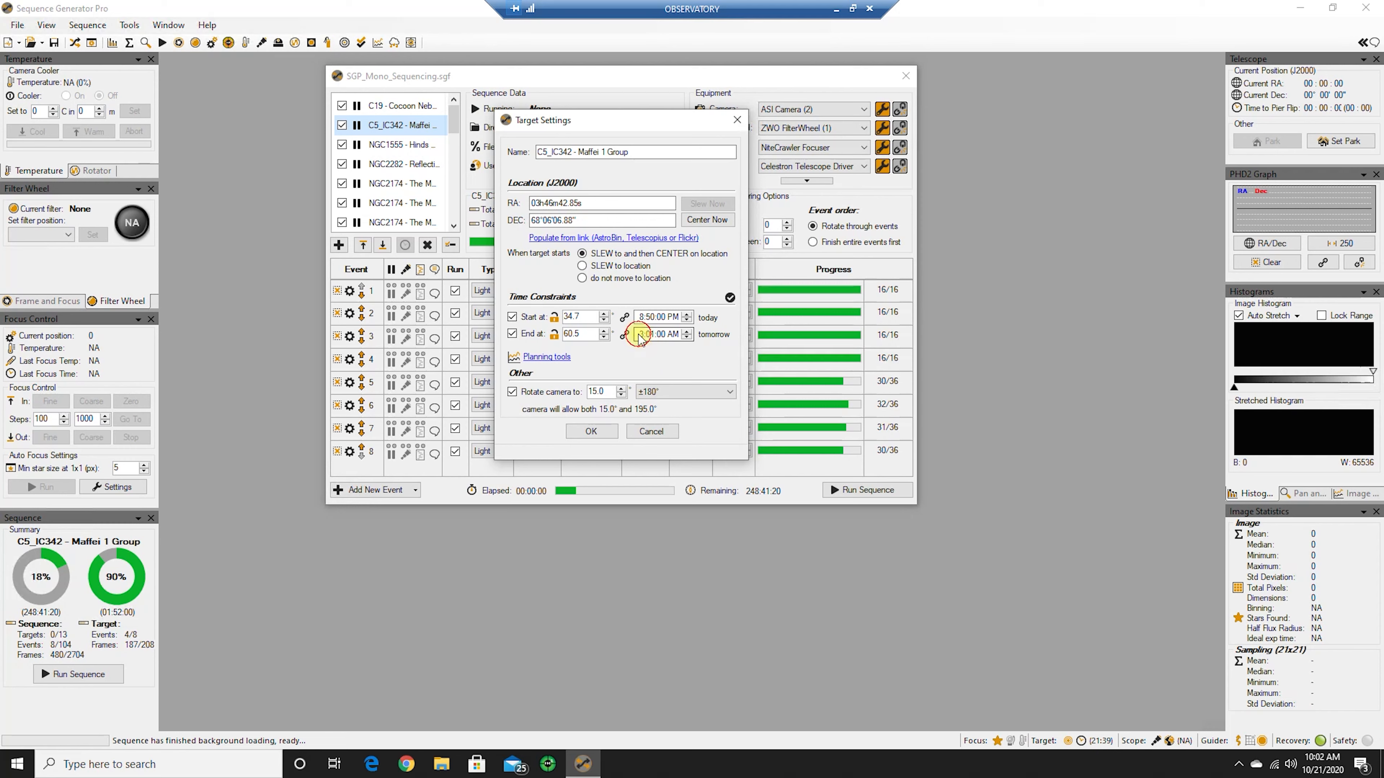
{"action": "key", "text": "Right"}
{"action": "type", "text": "57"}
{"action": "left_click", "coordinate": [595, 431]}
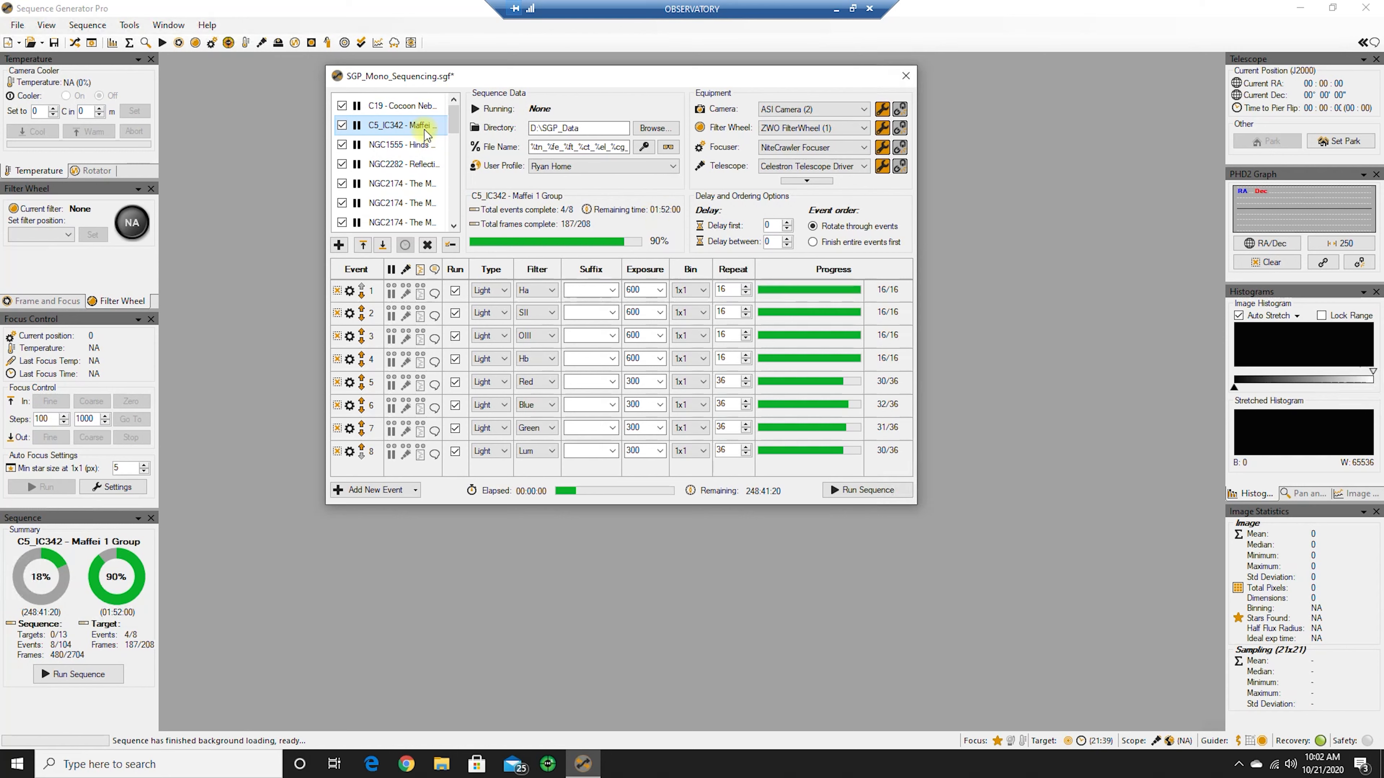
{"action": "double_click", "coordinate": [439, 126]}
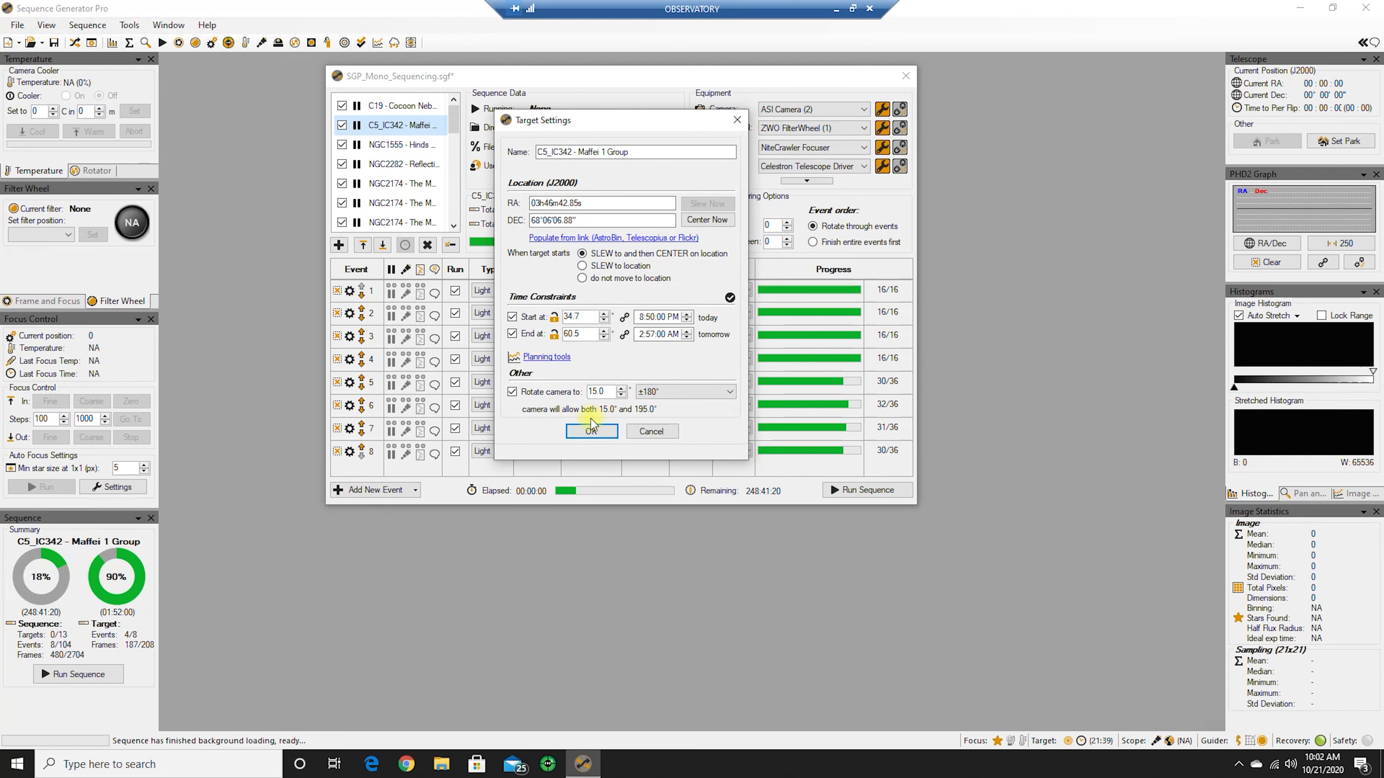
{"action": "left_click", "coordinate": [592, 431]}
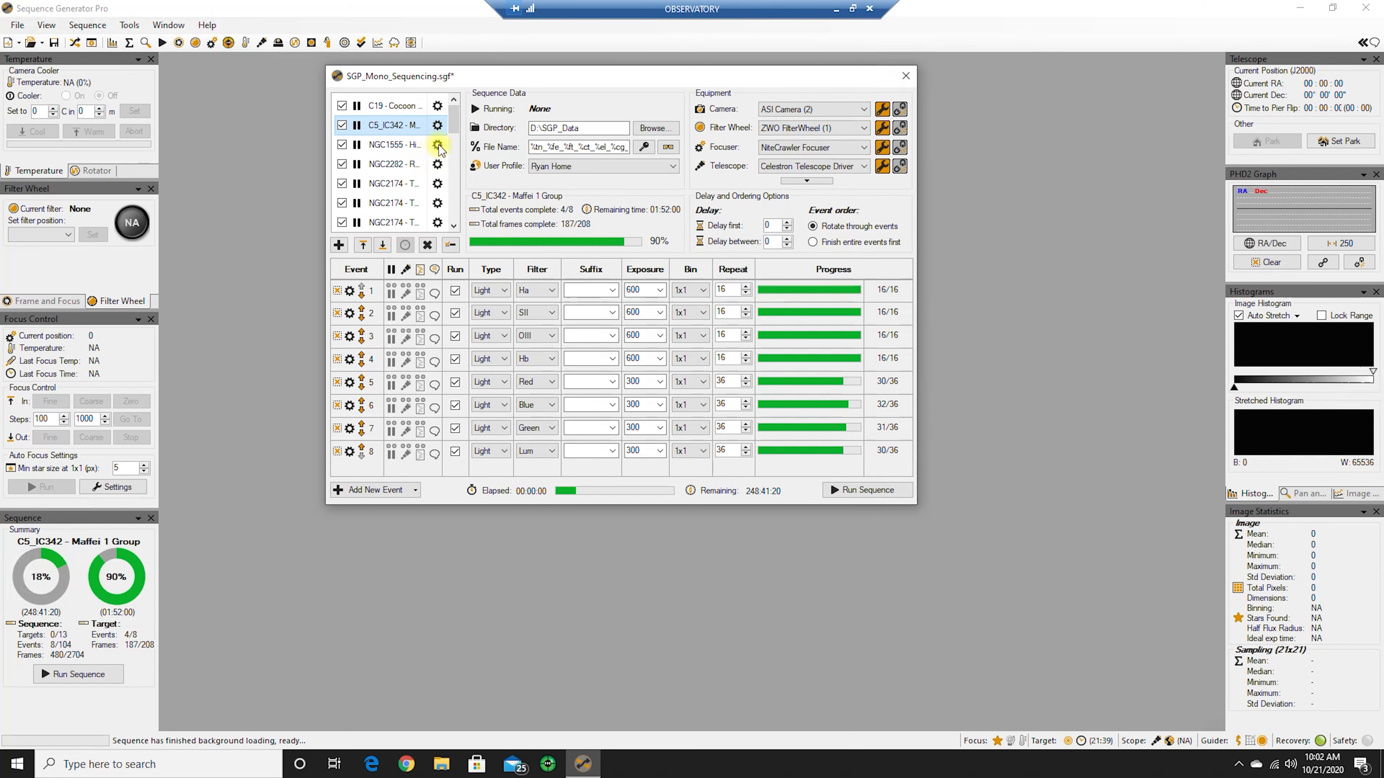
Step: Review NGC1555 - Hinds Nebula's time constraints, and in Stellarium advance the sky time to about 23:53 to check its tree clearance
{"action": "left_click", "coordinate": [438, 145]}
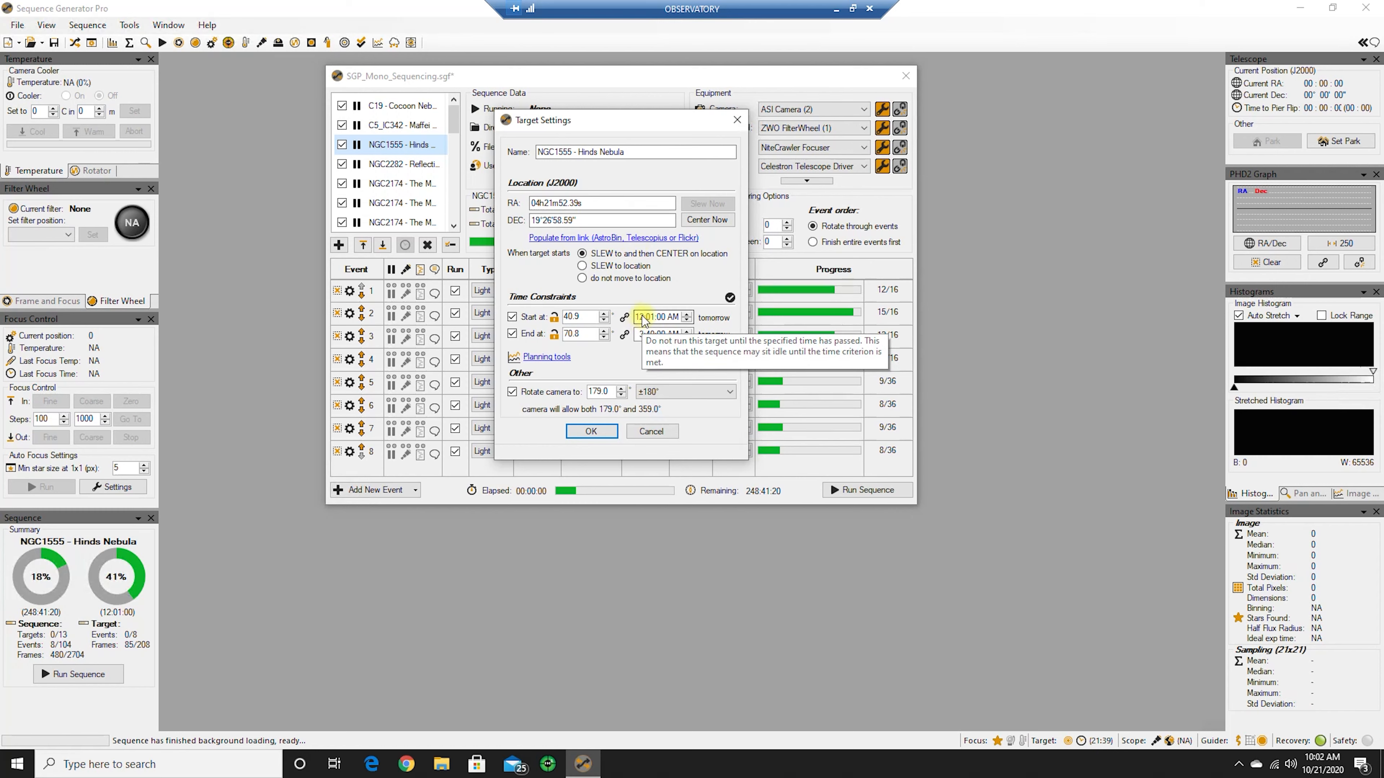
{"action": "left_click", "coordinate": [641, 319]}
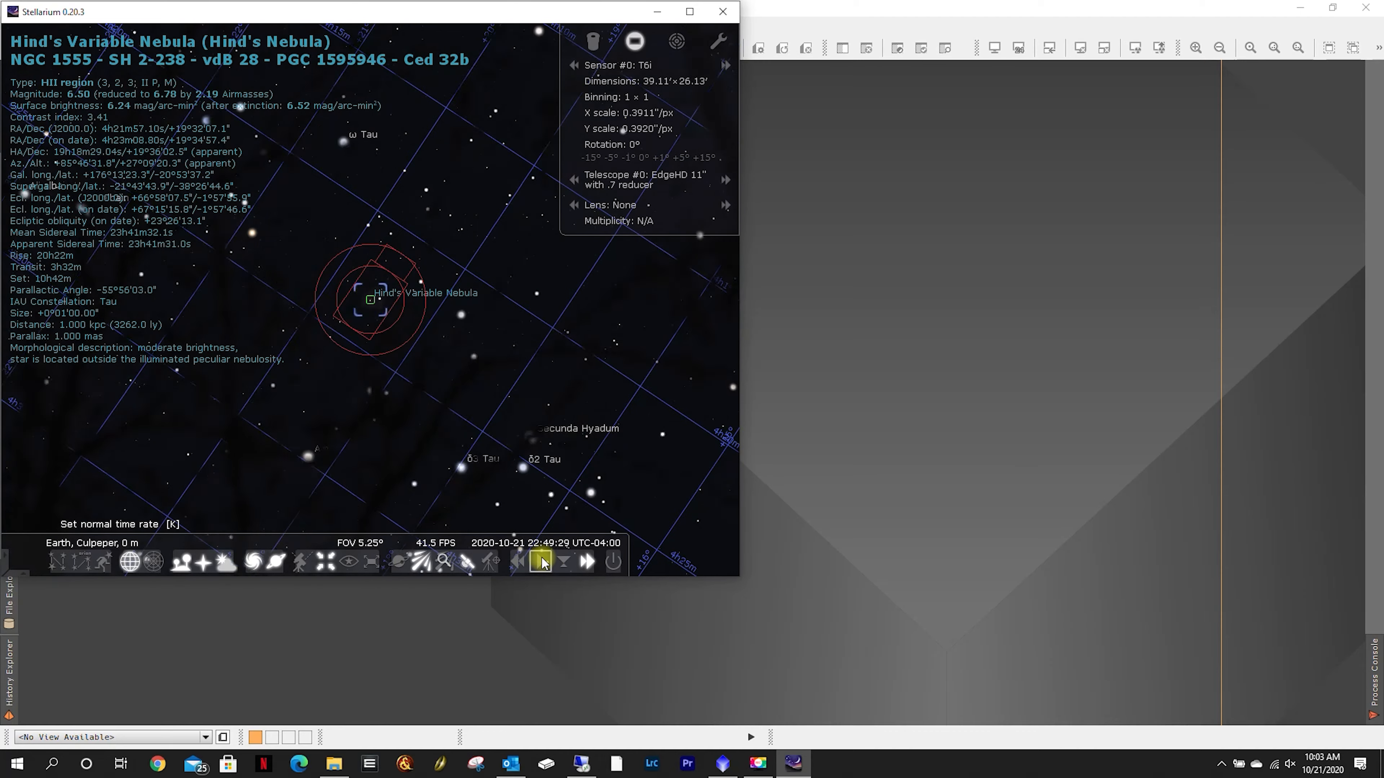
{"action": "left_click", "coordinate": [543, 564]}
{"action": "left_click", "coordinate": [584, 563]}
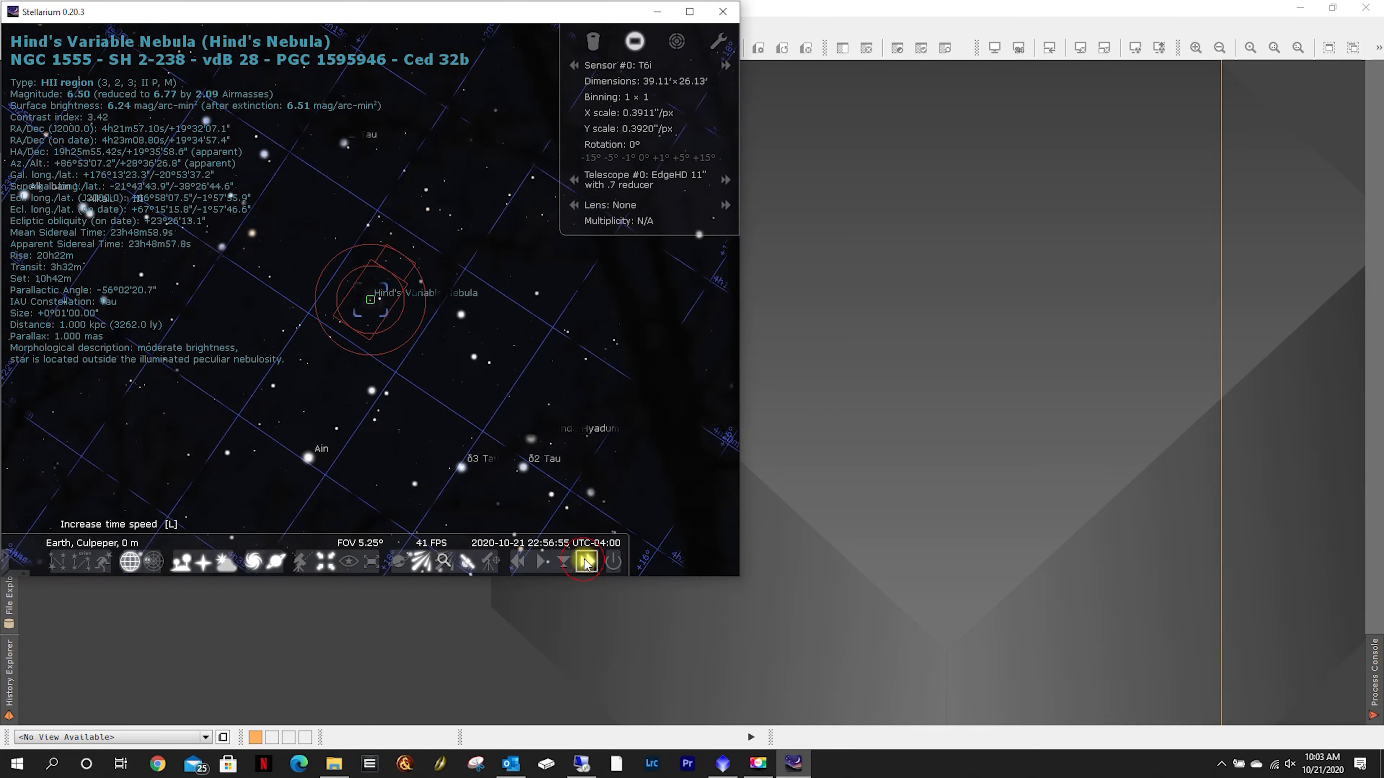
{"action": "left_click", "coordinate": [542, 563]}
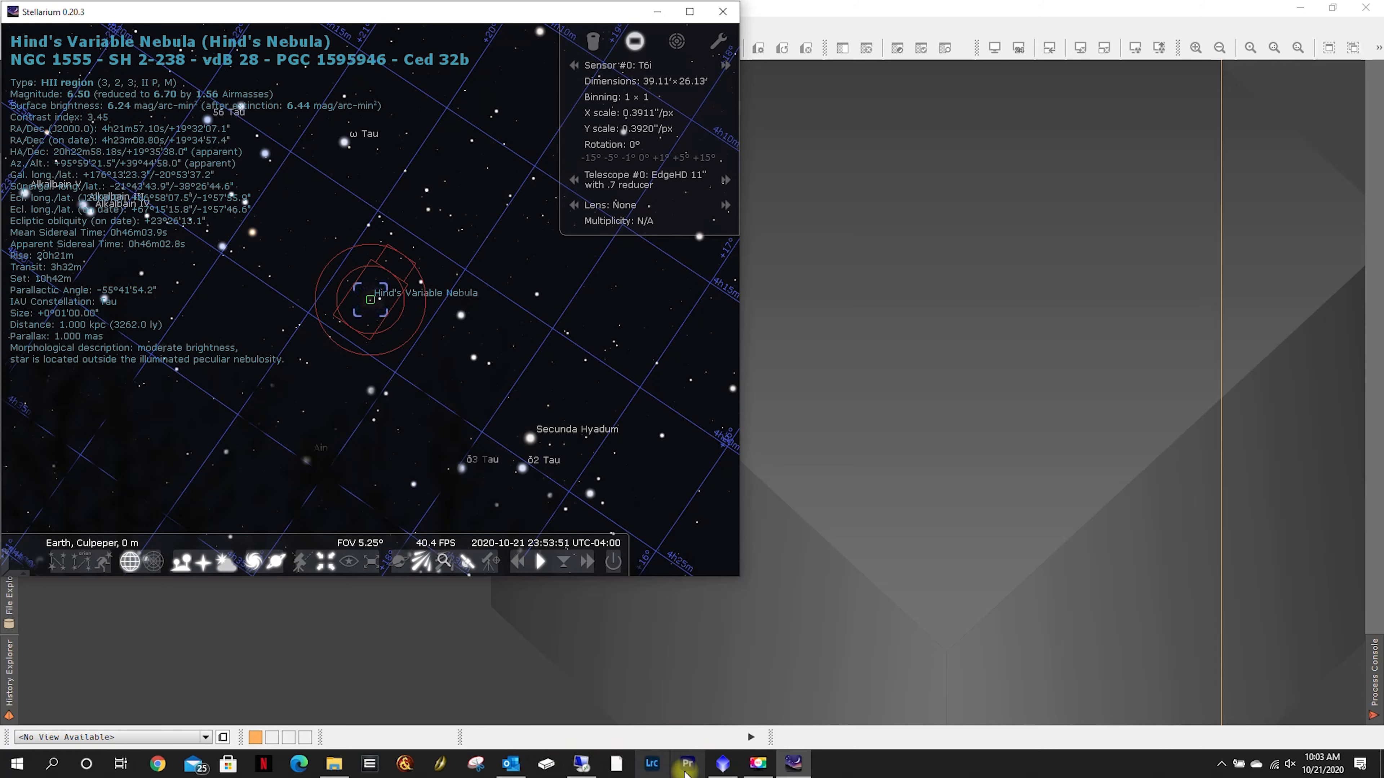
{"action": "left_click", "coordinate": [723, 763]}
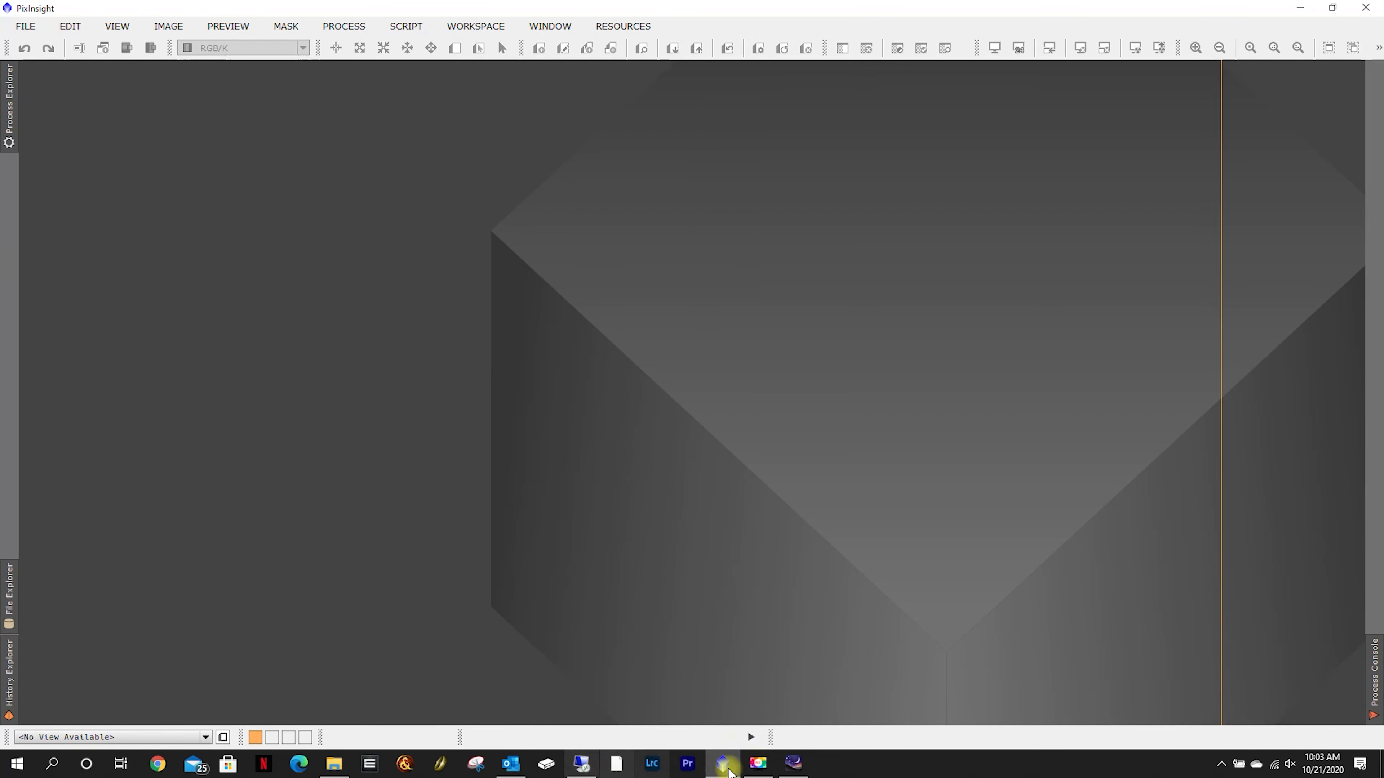
{"action": "left_click", "coordinate": [794, 762]}
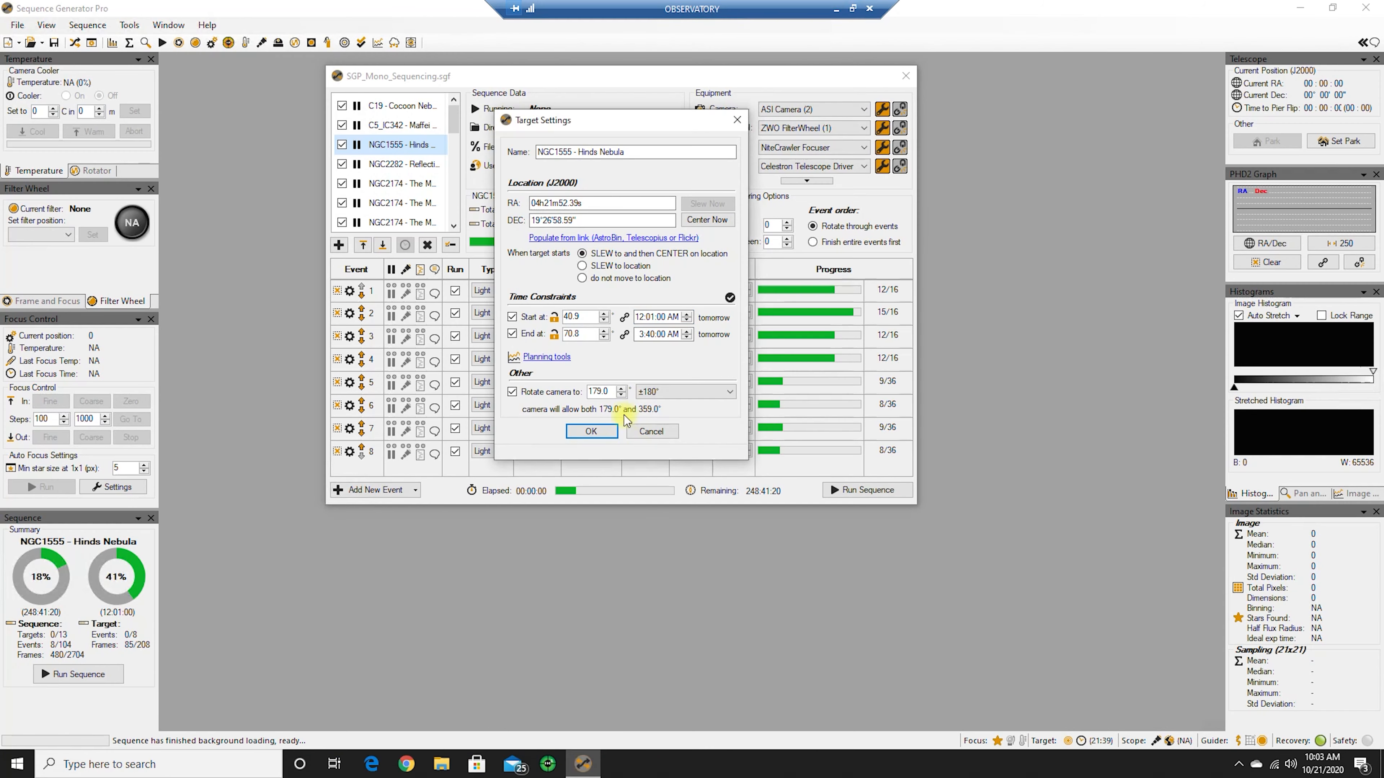
Step: Back in Sequence Generator Pro, set NGC1555 - Hinds Nebula's start time to 12:01 AM tomorrow
{"action": "left_click", "coordinate": [656, 315]}
{"action": "type", "text": "1"}
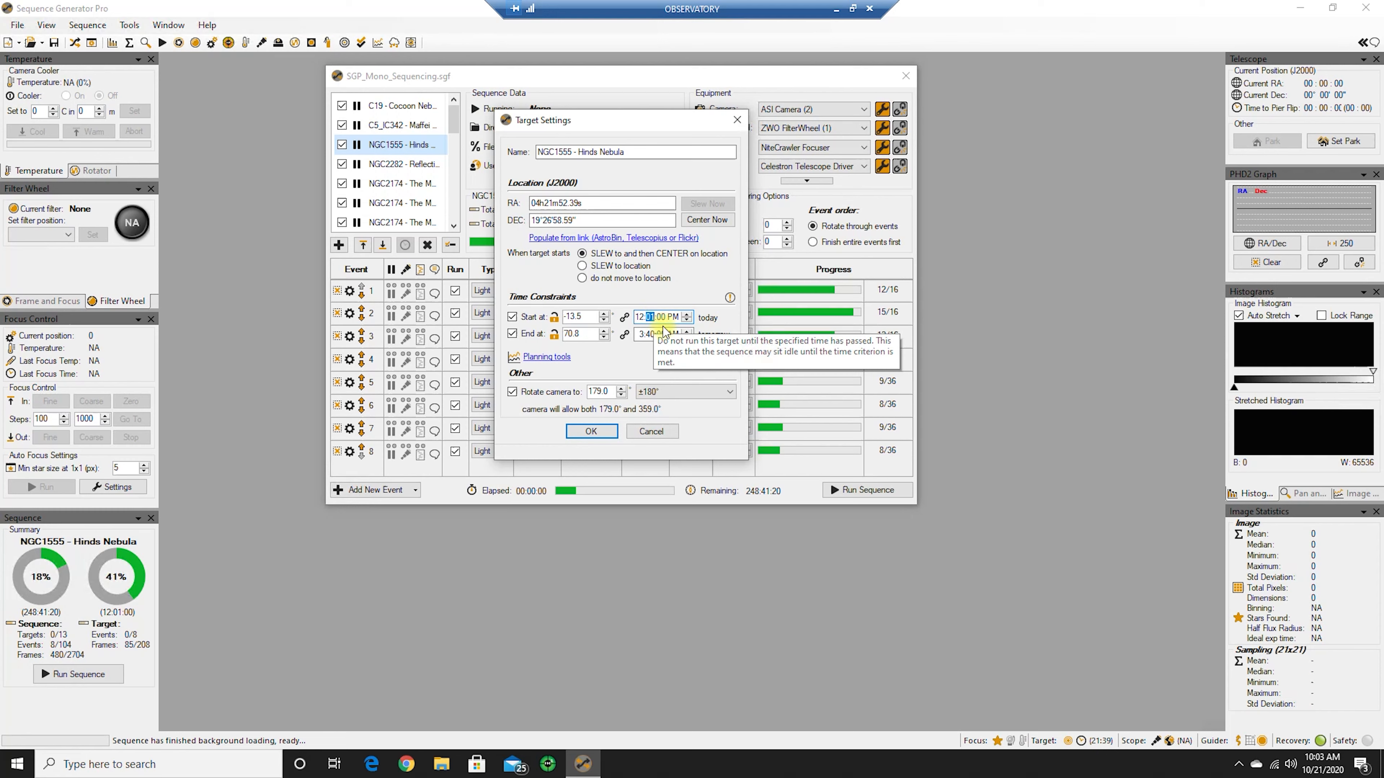
{"action": "left_click", "coordinate": [673, 317]}
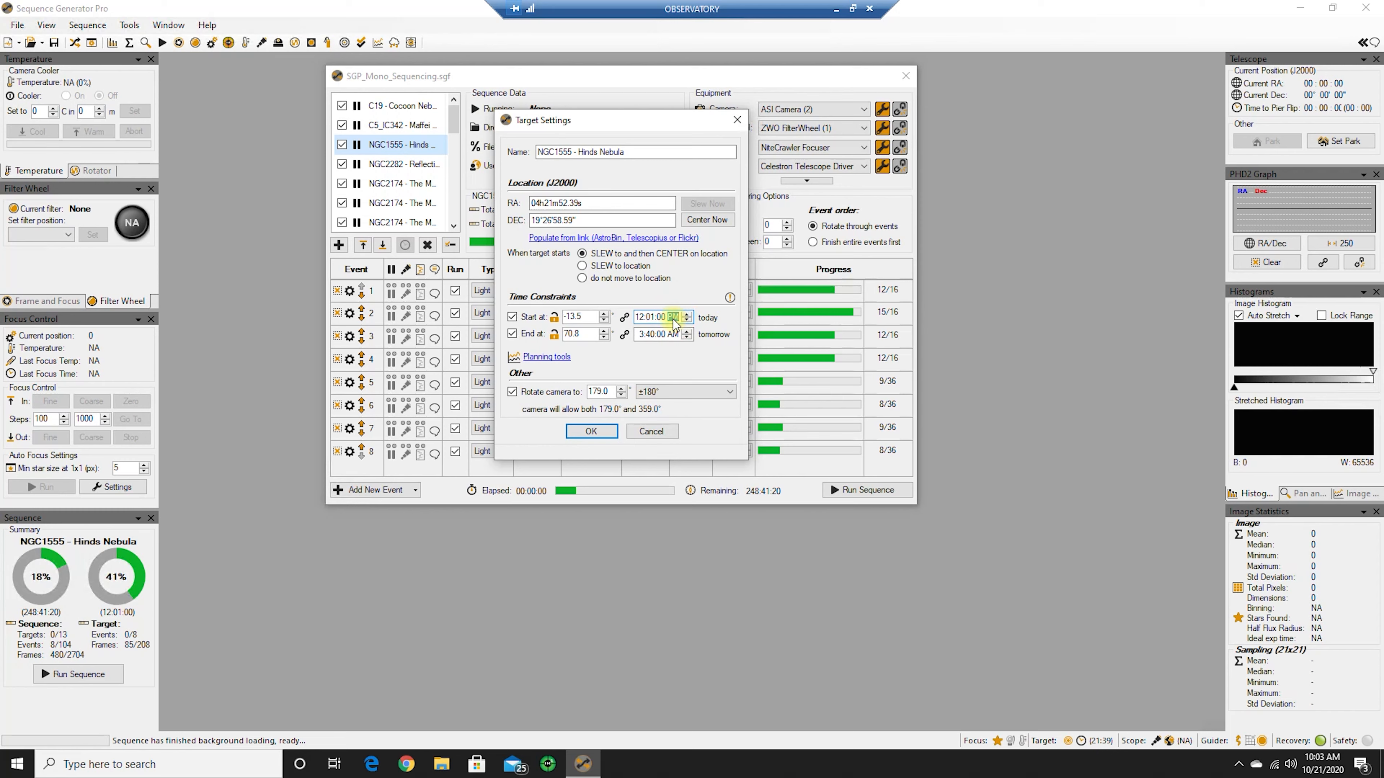
{"action": "key", "text": "a"}
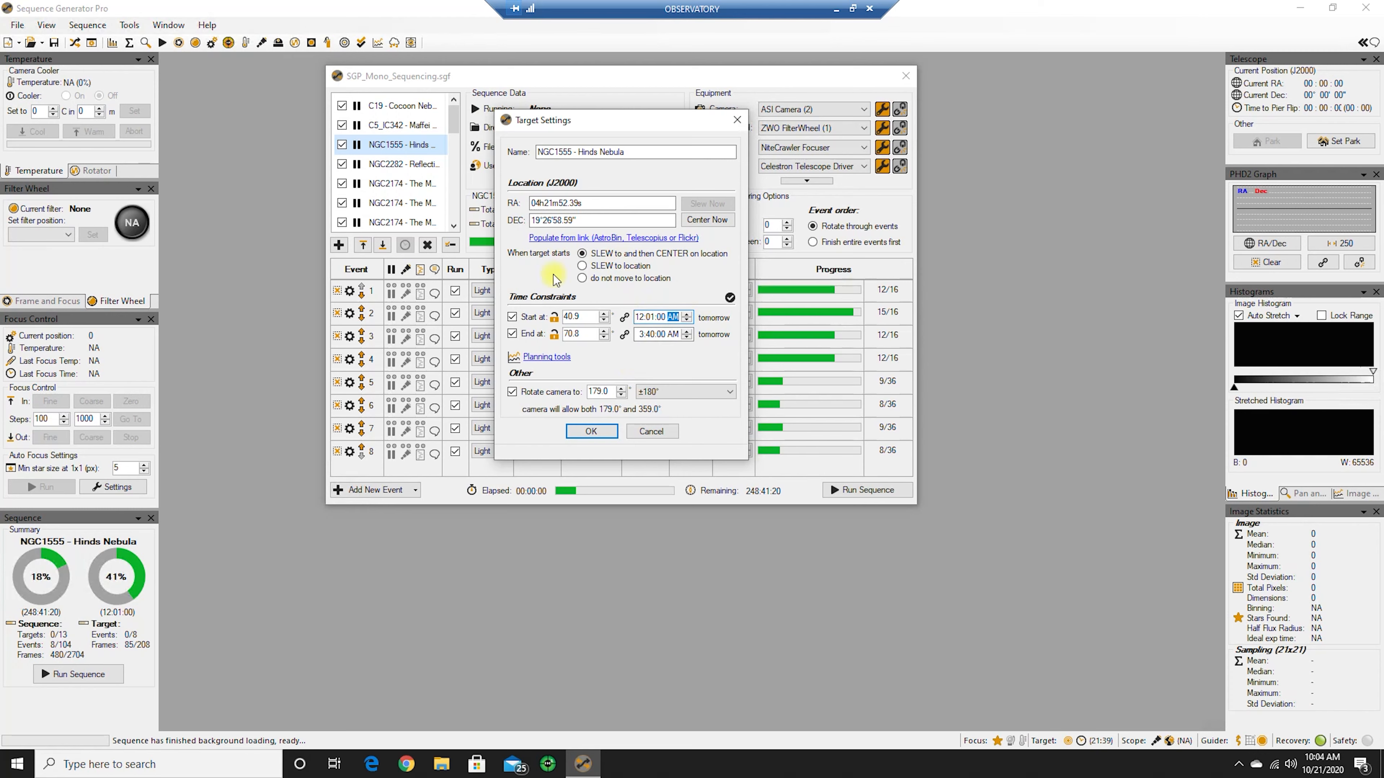
Step: Check NGC1555's transit time in the planning tools, adjust its end time to match, and accept the target settings
{"action": "left_click", "coordinate": [553, 359]}
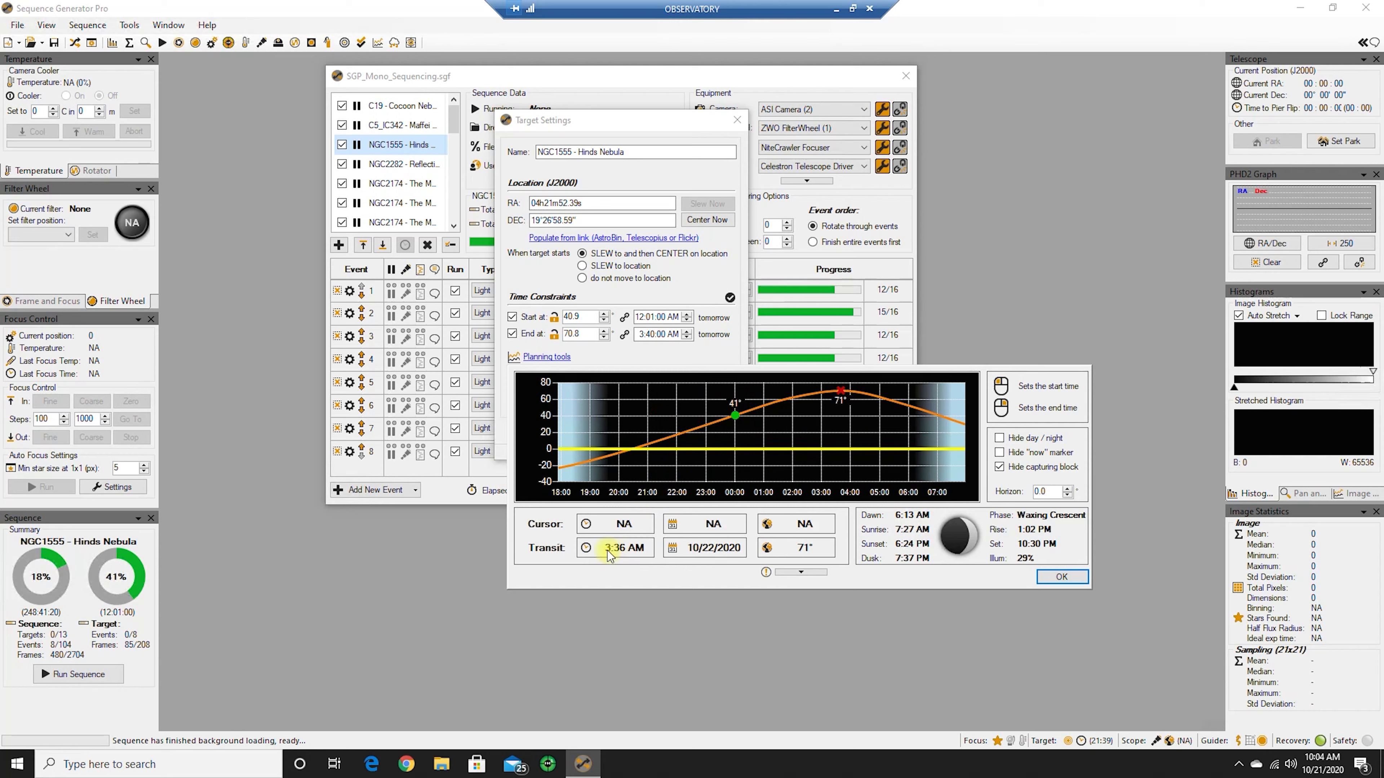
{"action": "left_click", "coordinate": [1061, 577]}
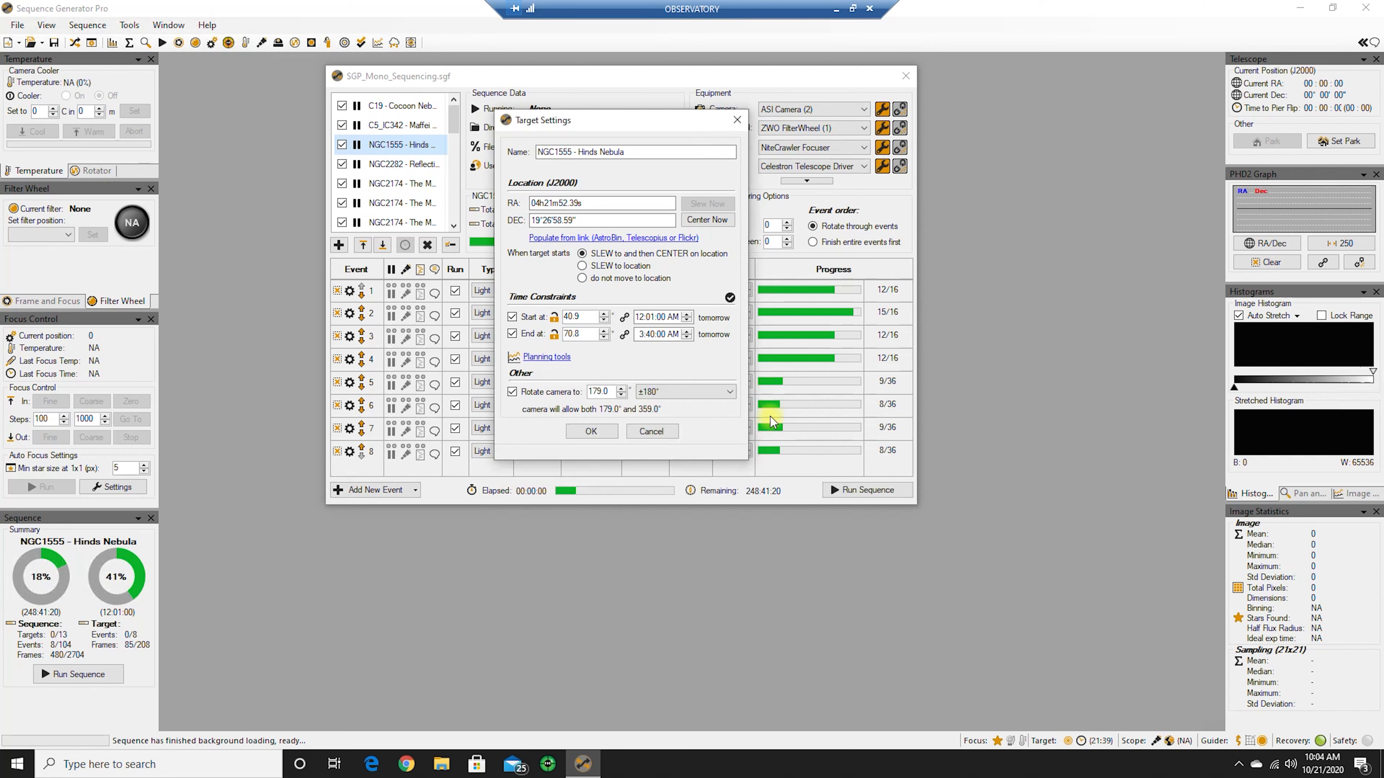
{"action": "left_click", "coordinate": [651, 334]}
{"action": "left_click", "coordinate": [590, 433]}
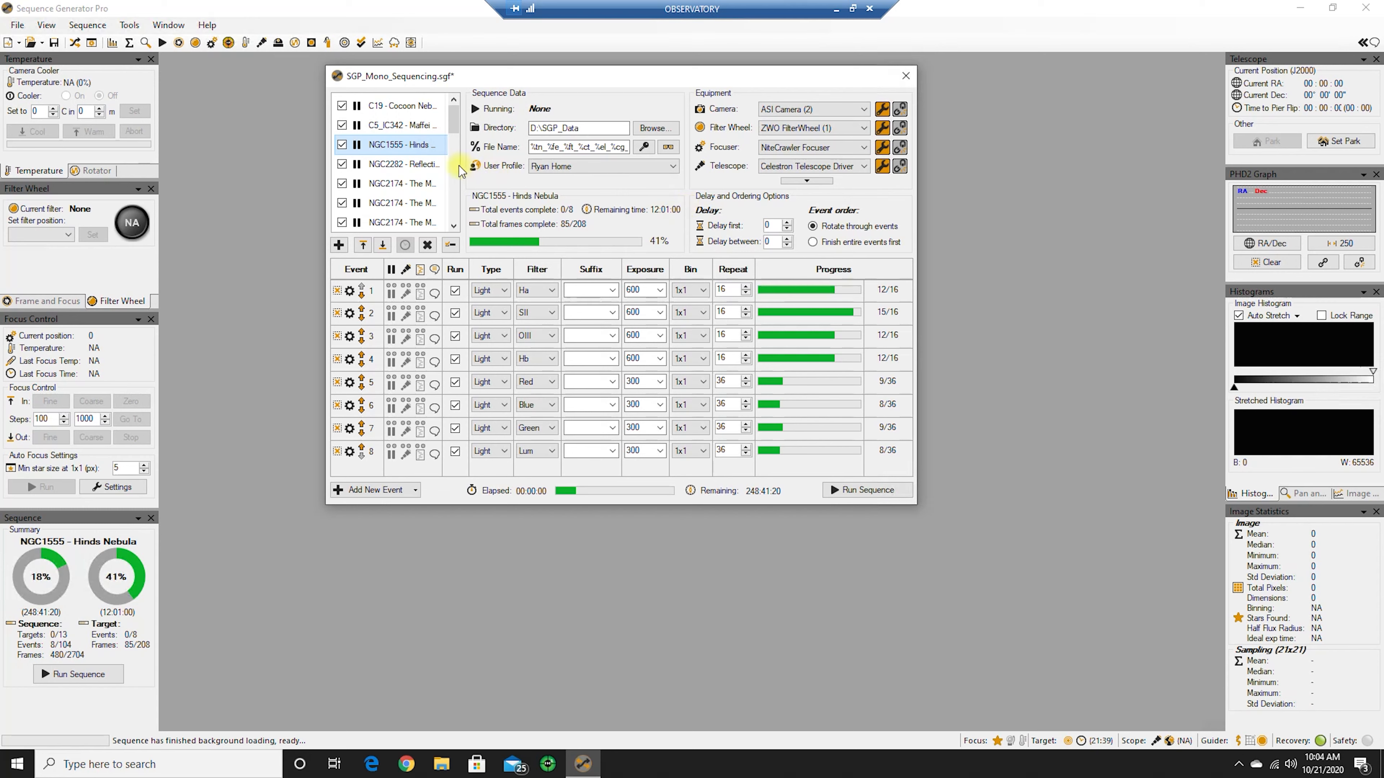
Step: Open the target settings of NGC2282 - Reflection Nebula and check its altitude curve and transit time
{"action": "left_click", "coordinate": [437, 167]}
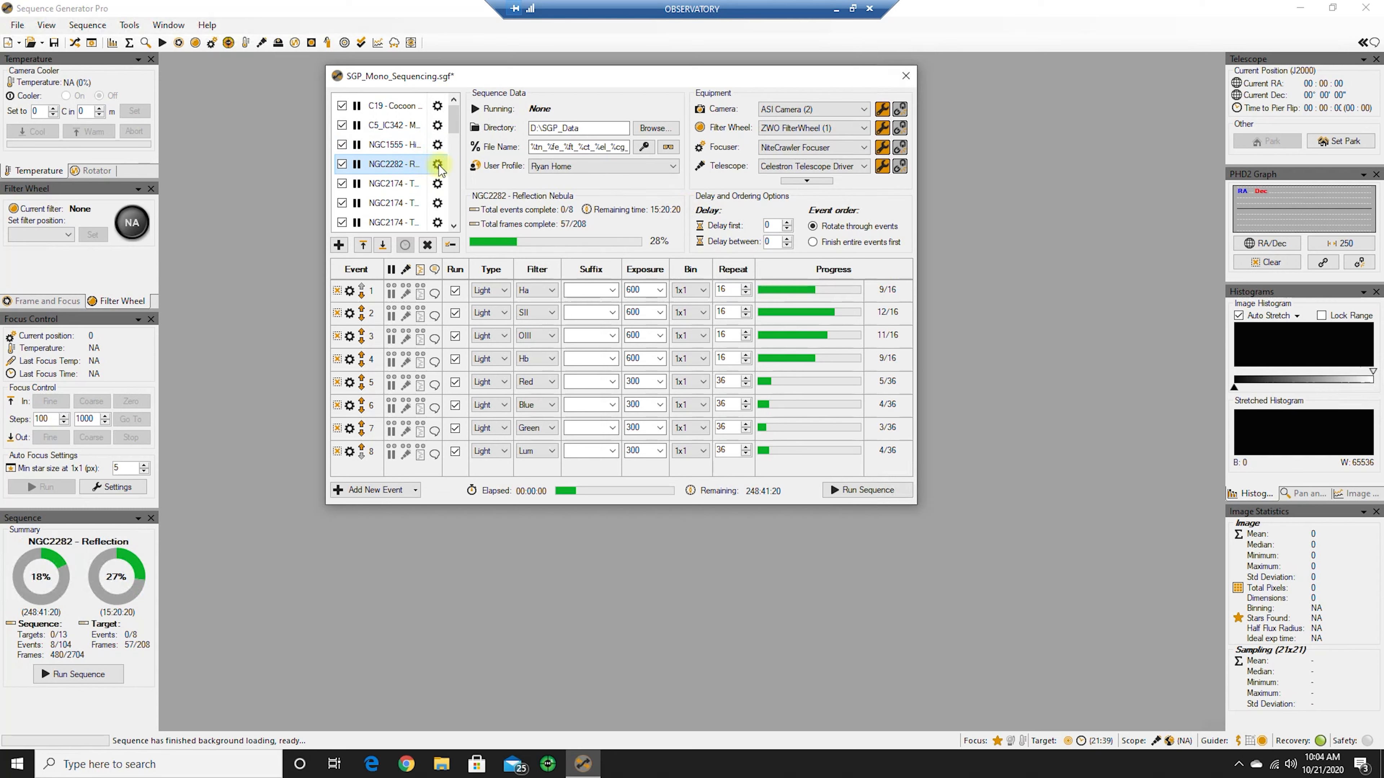
{"action": "left_click", "coordinate": [437, 164]}
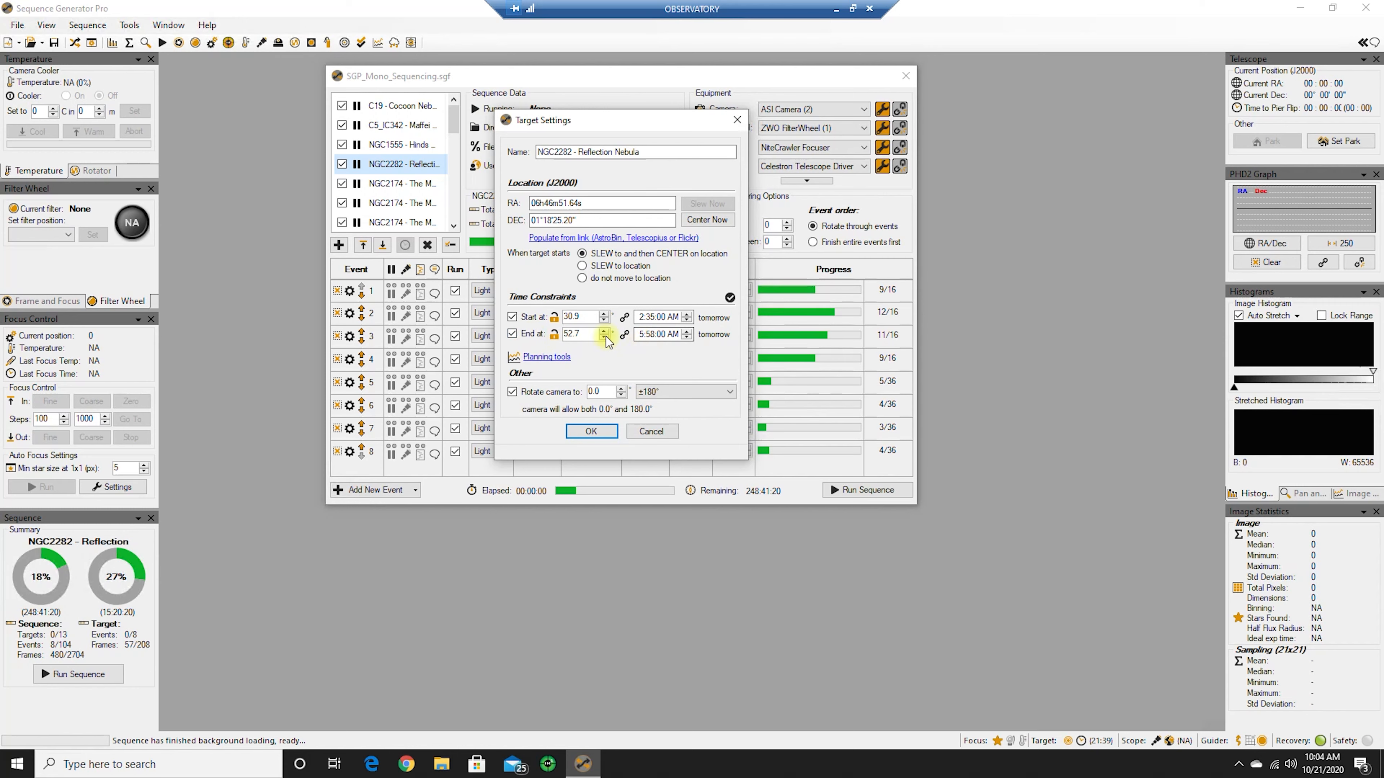
{"action": "left_click", "coordinate": [539, 357]}
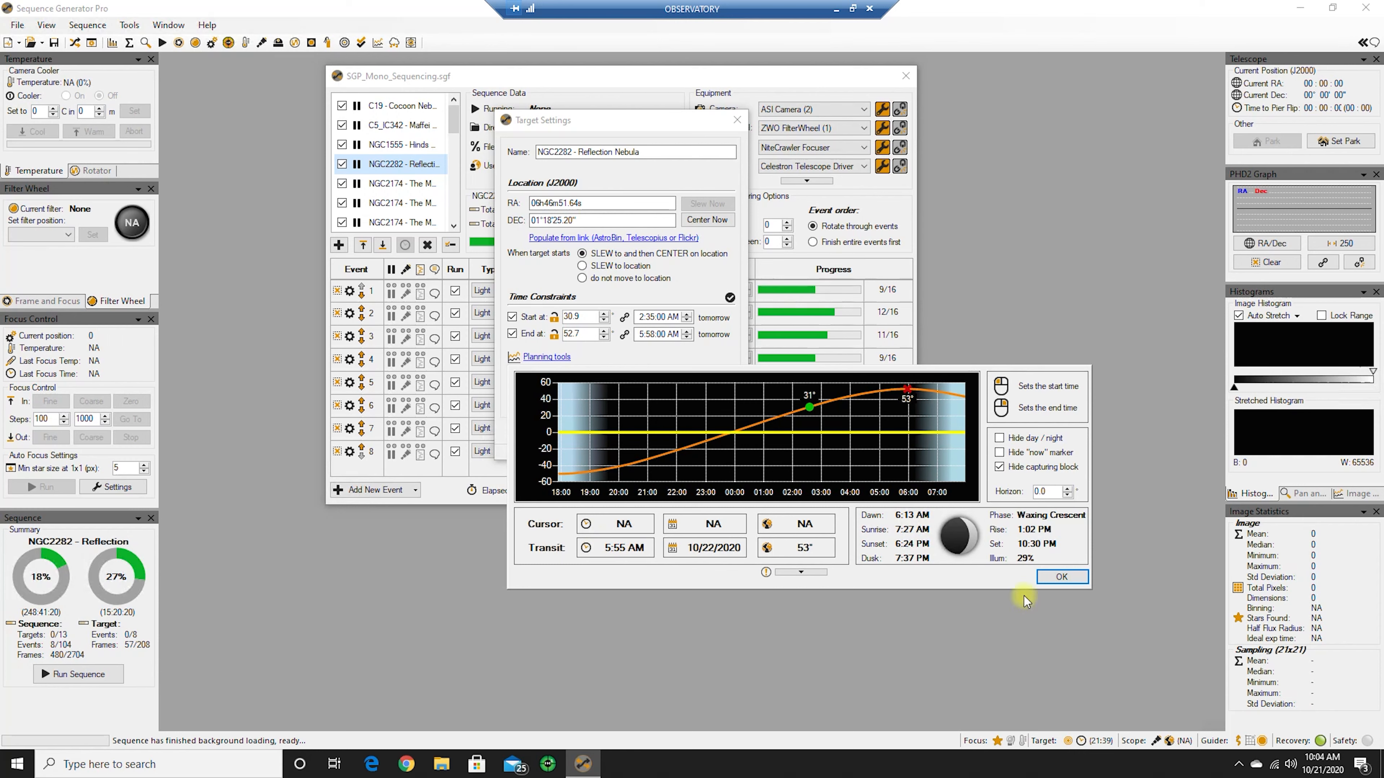
{"action": "left_click", "coordinate": [1061, 578]}
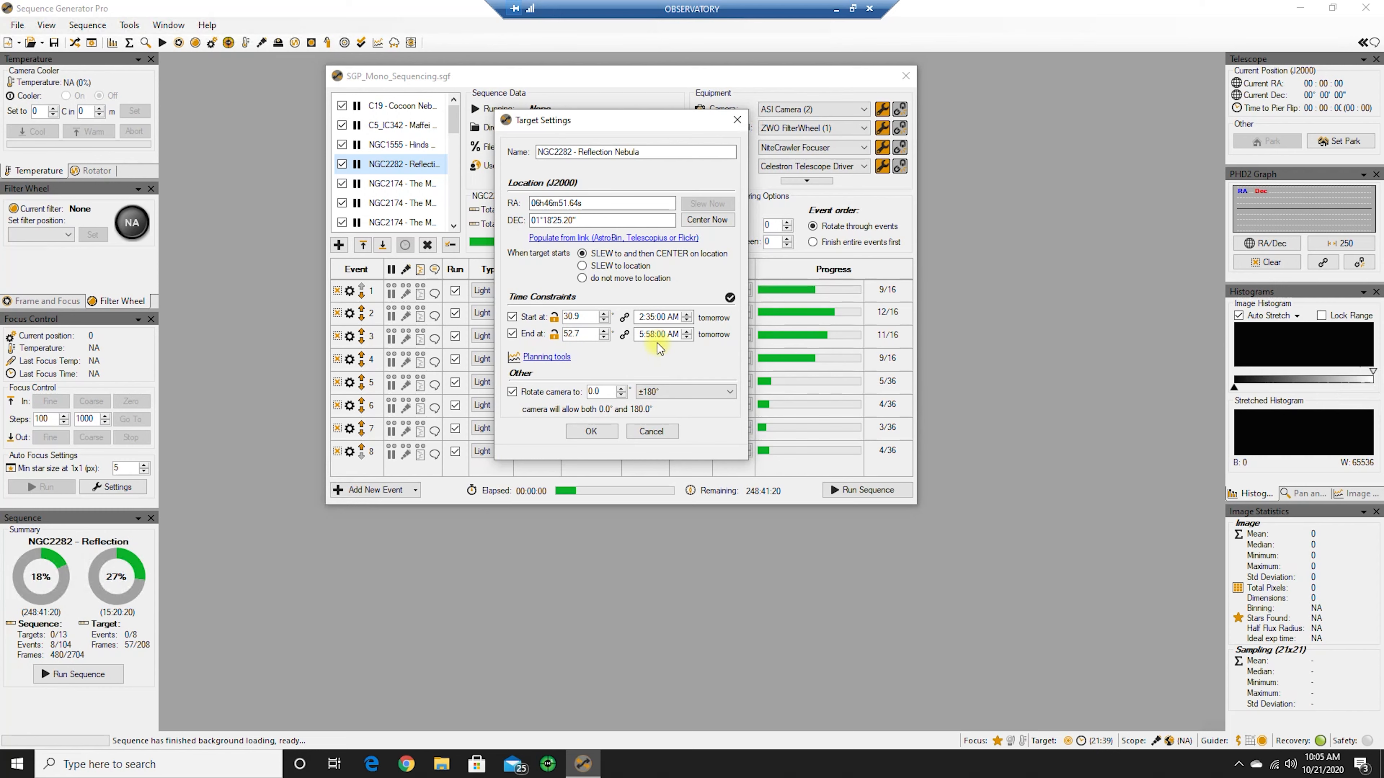
Step: Recheck NGC2282's transit time, set its end time to 5:59 AM, and accept the target settings
{"action": "left_click", "coordinate": [647, 334]}
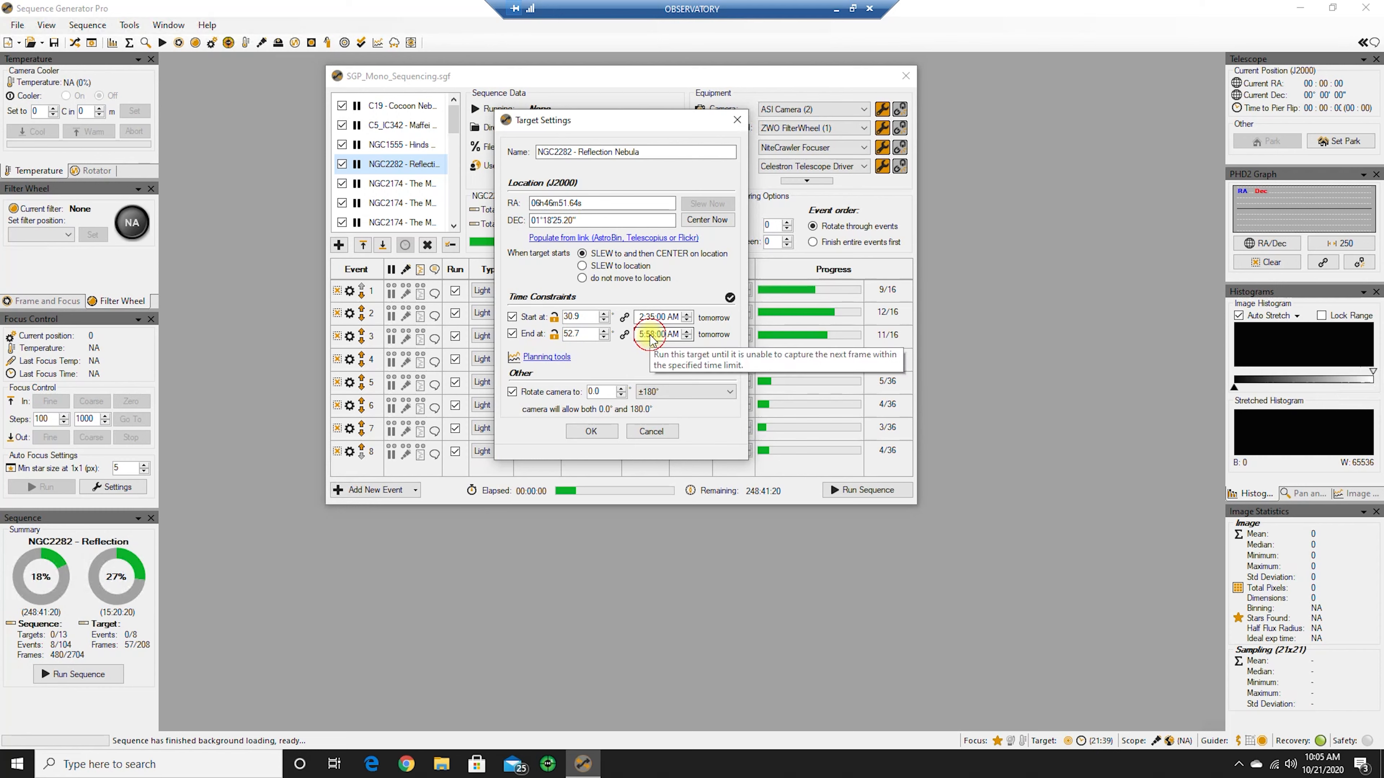
{"action": "left_click", "coordinate": [546, 357]}
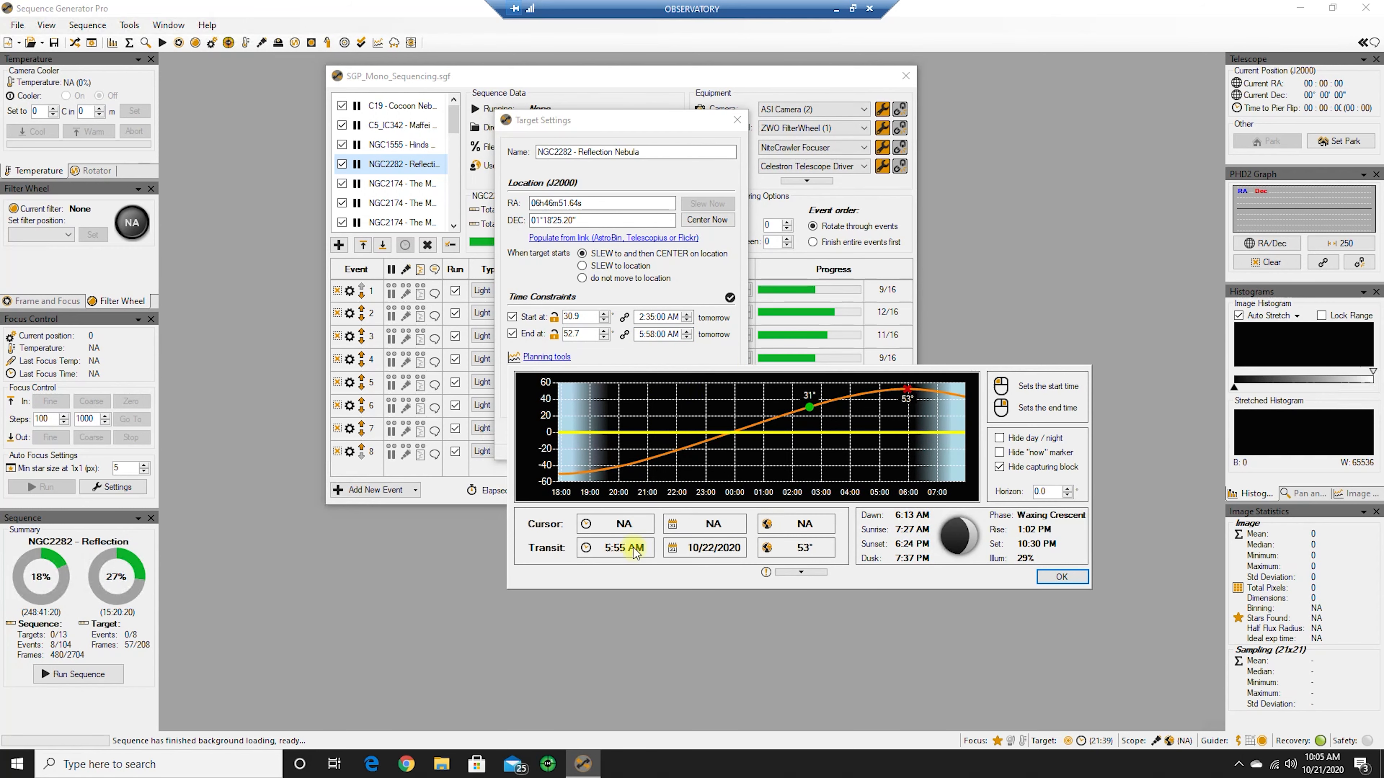
{"action": "left_click", "coordinate": [1062, 578]}
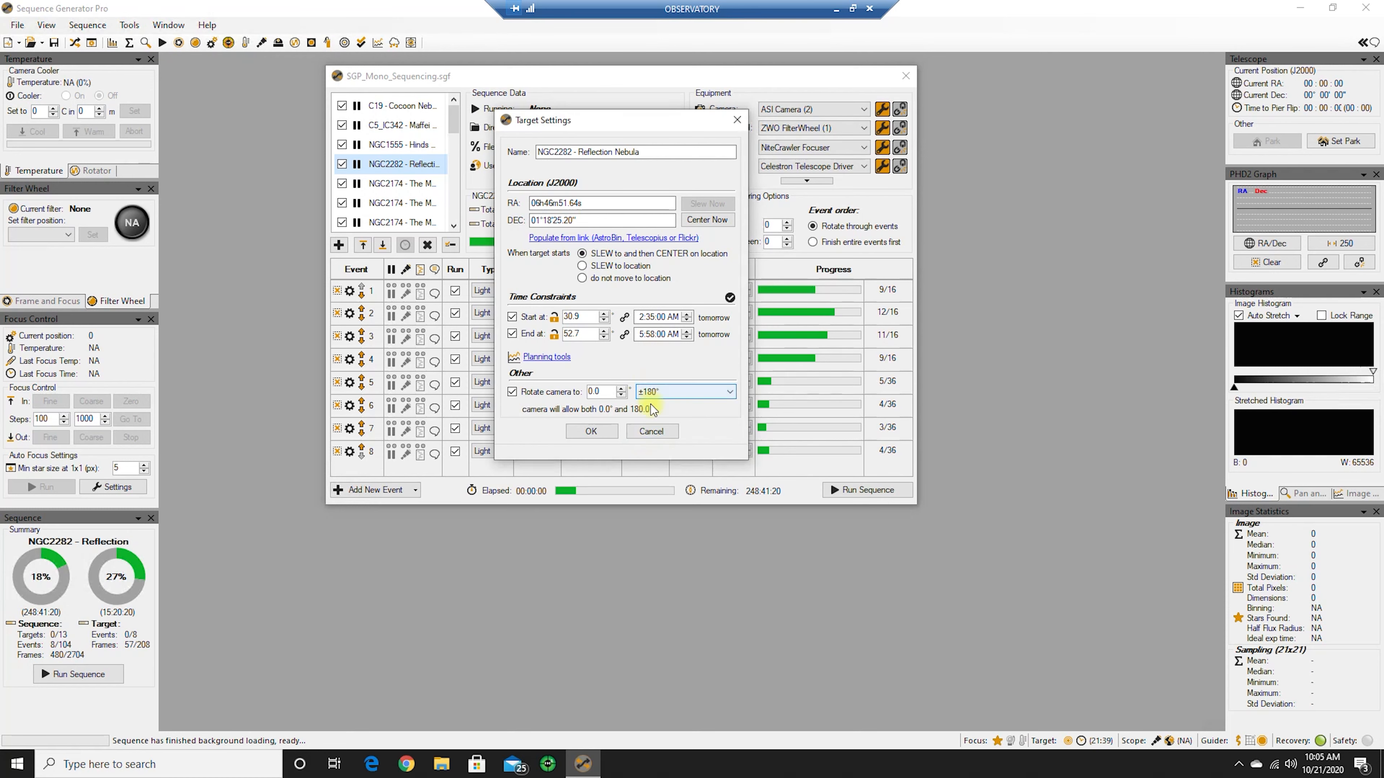
{"action": "left_click", "coordinate": [649, 334]}
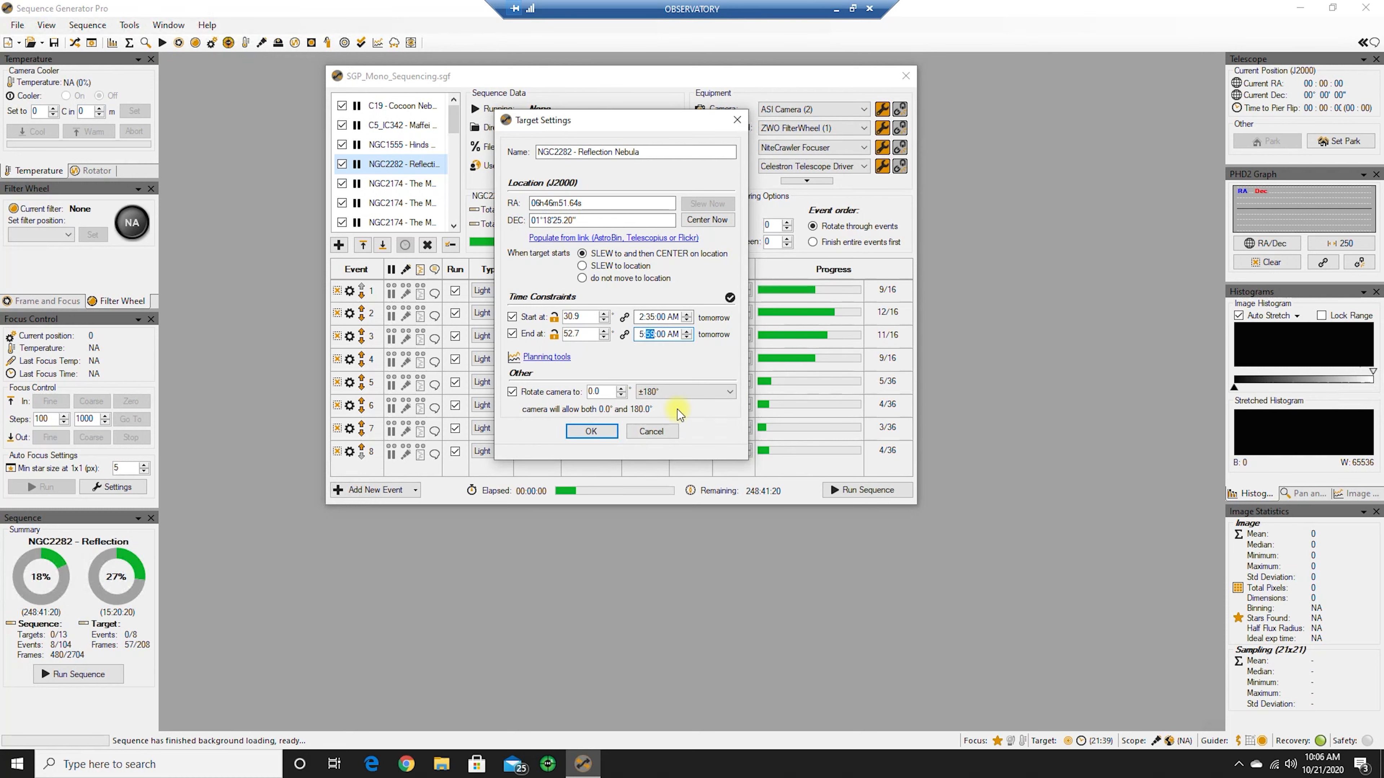
{"action": "left_click", "coordinate": [592, 436]}
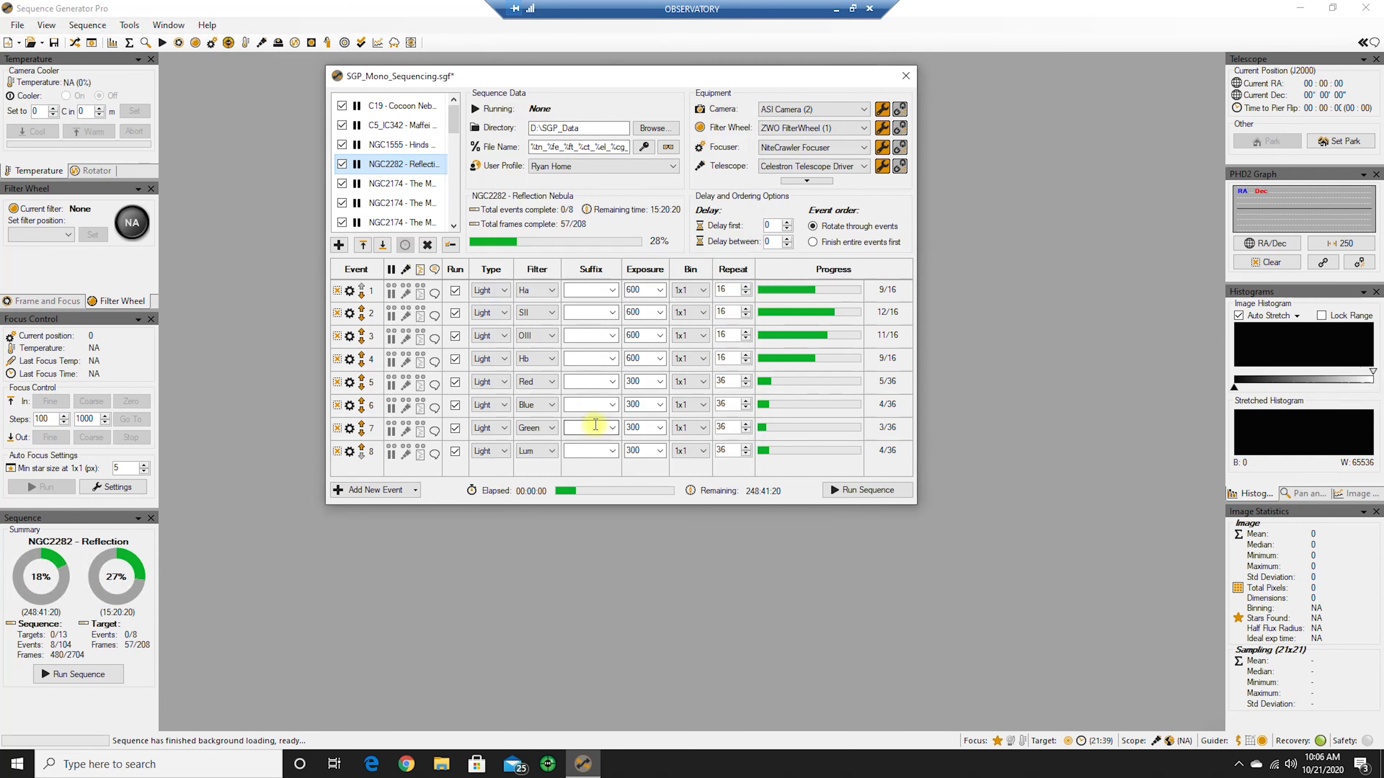
Step: Review the telescope's auto meridian flip options in the Control Panel, including the minutes past meridian, without changing them
{"action": "left_click", "coordinate": [48, 26]}
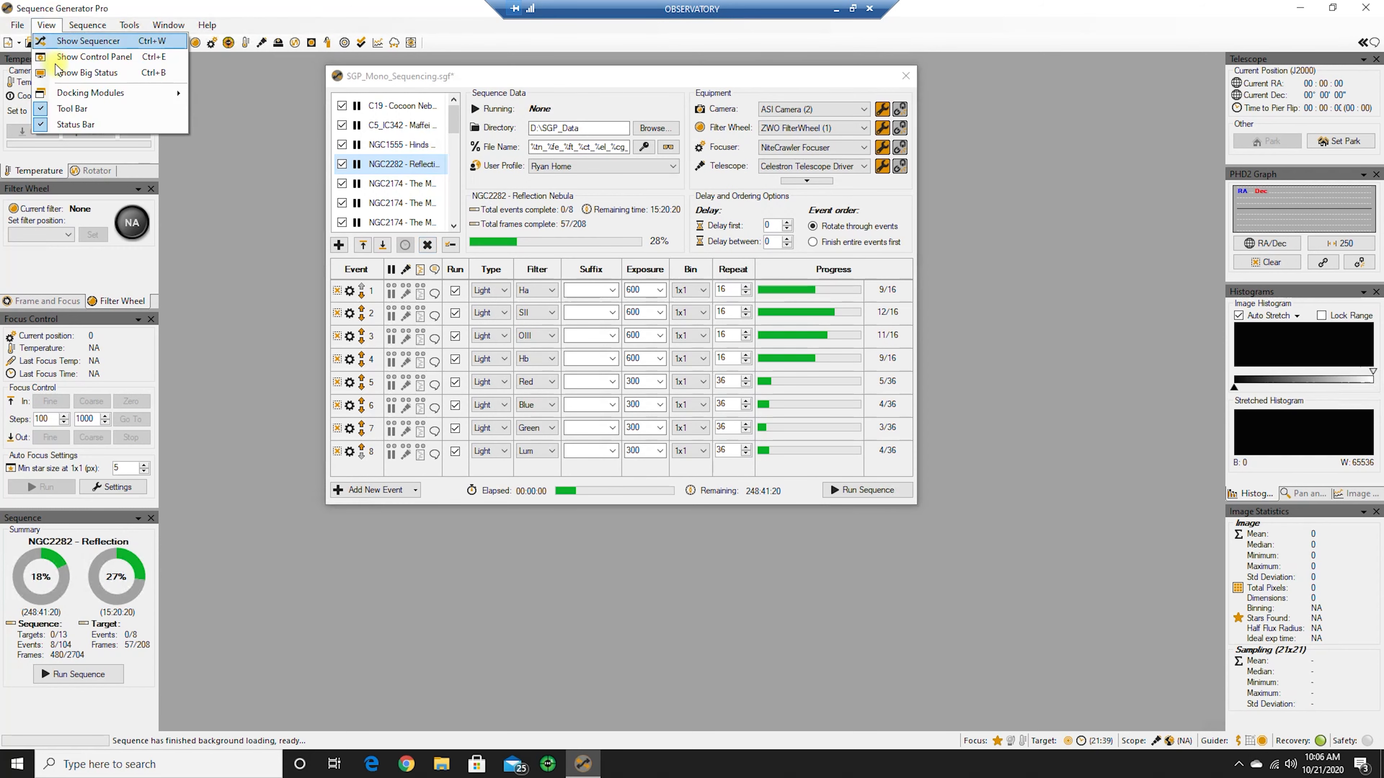
{"action": "left_click", "coordinate": [62, 60]}
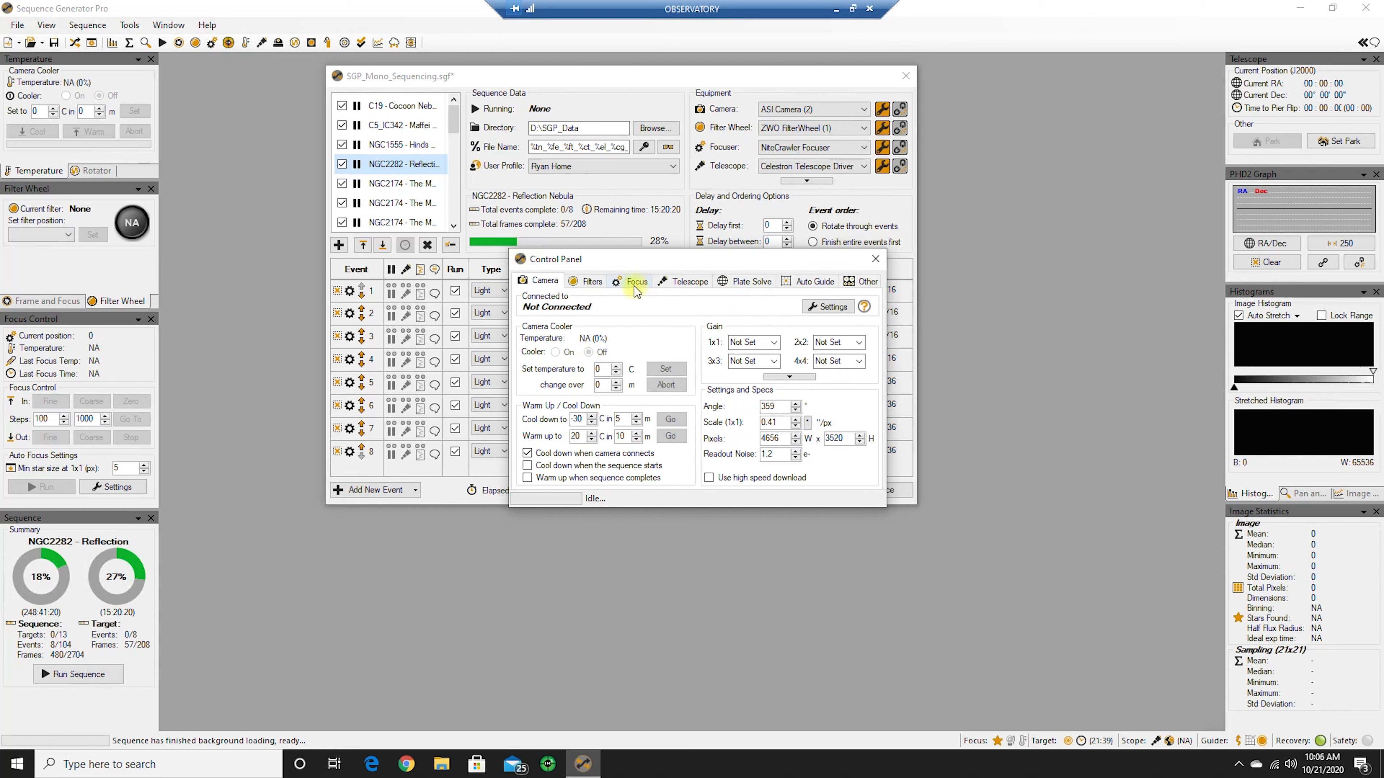
{"action": "left_click", "coordinate": [688, 281]}
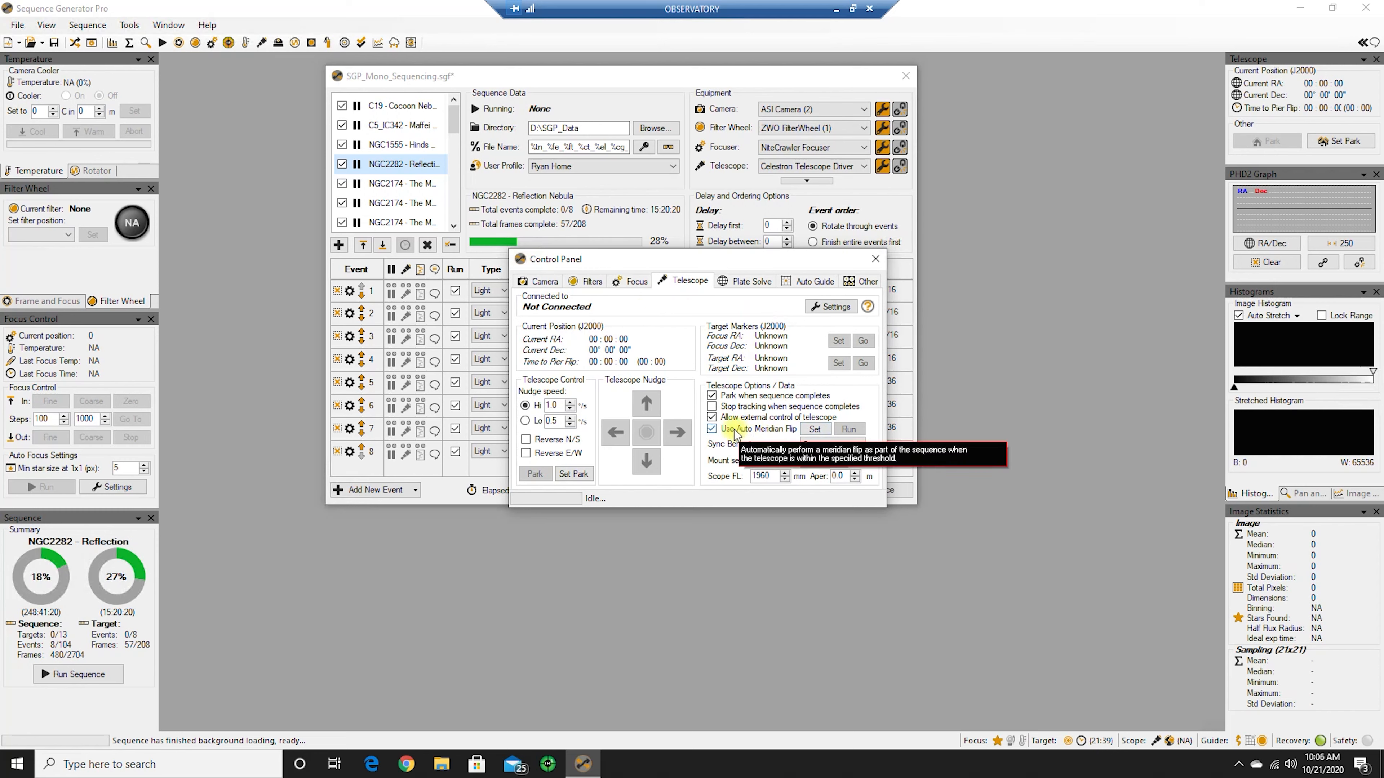
{"action": "left_click", "coordinate": [815, 429]}
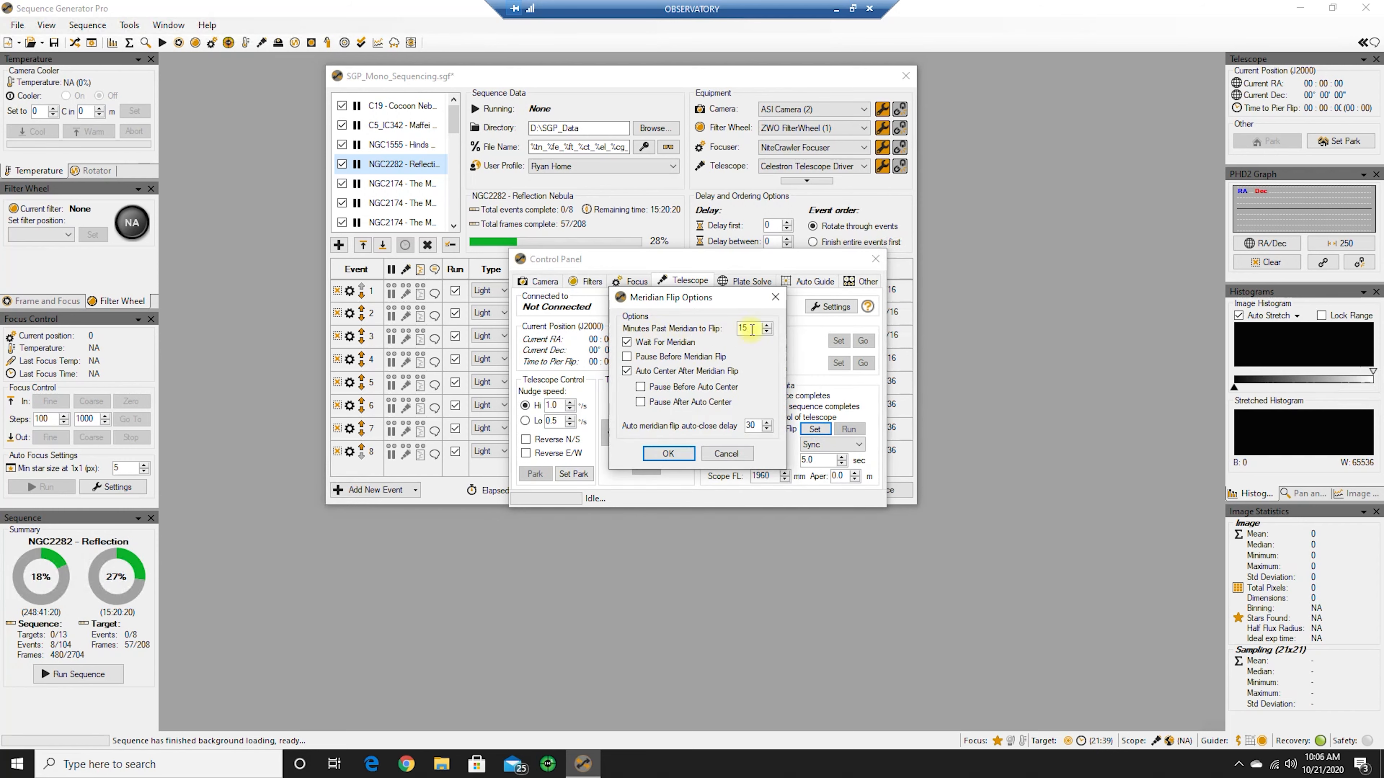
{"action": "left_click", "coordinate": [721, 460]}
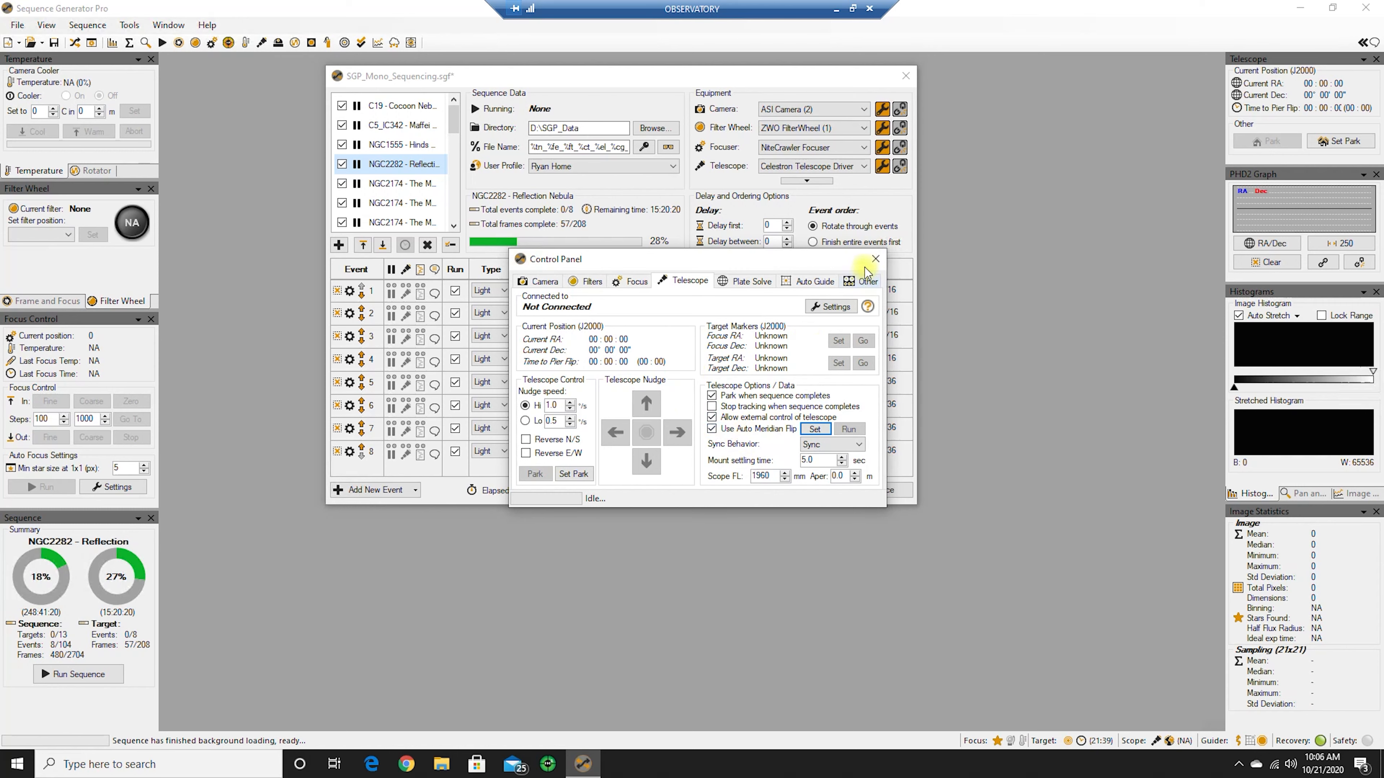
{"action": "left_click", "coordinate": [874, 260]}
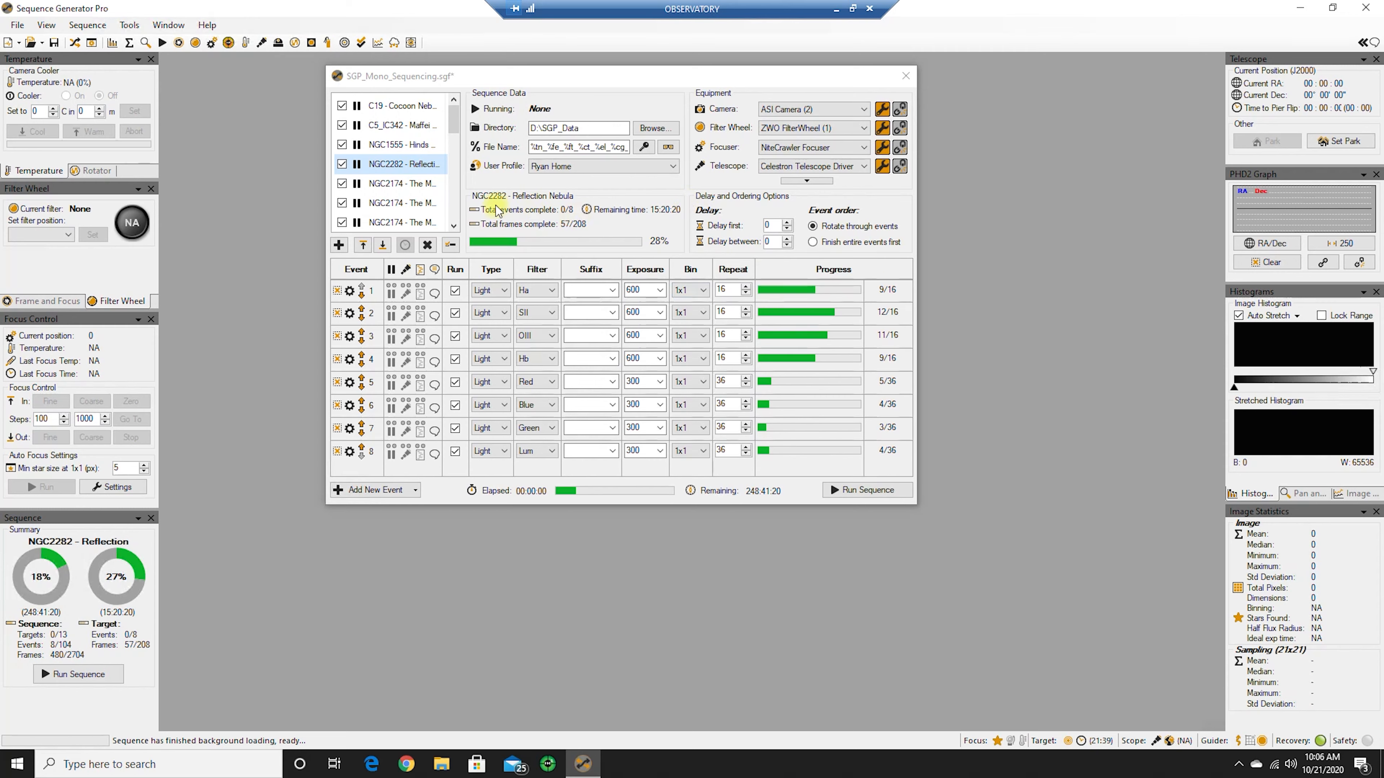
Step: Reopen NGC2282's target settings and compare its start and end times with the planning tools' transit and dawn times
{"action": "double_click", "coordinate": [424, 172]}
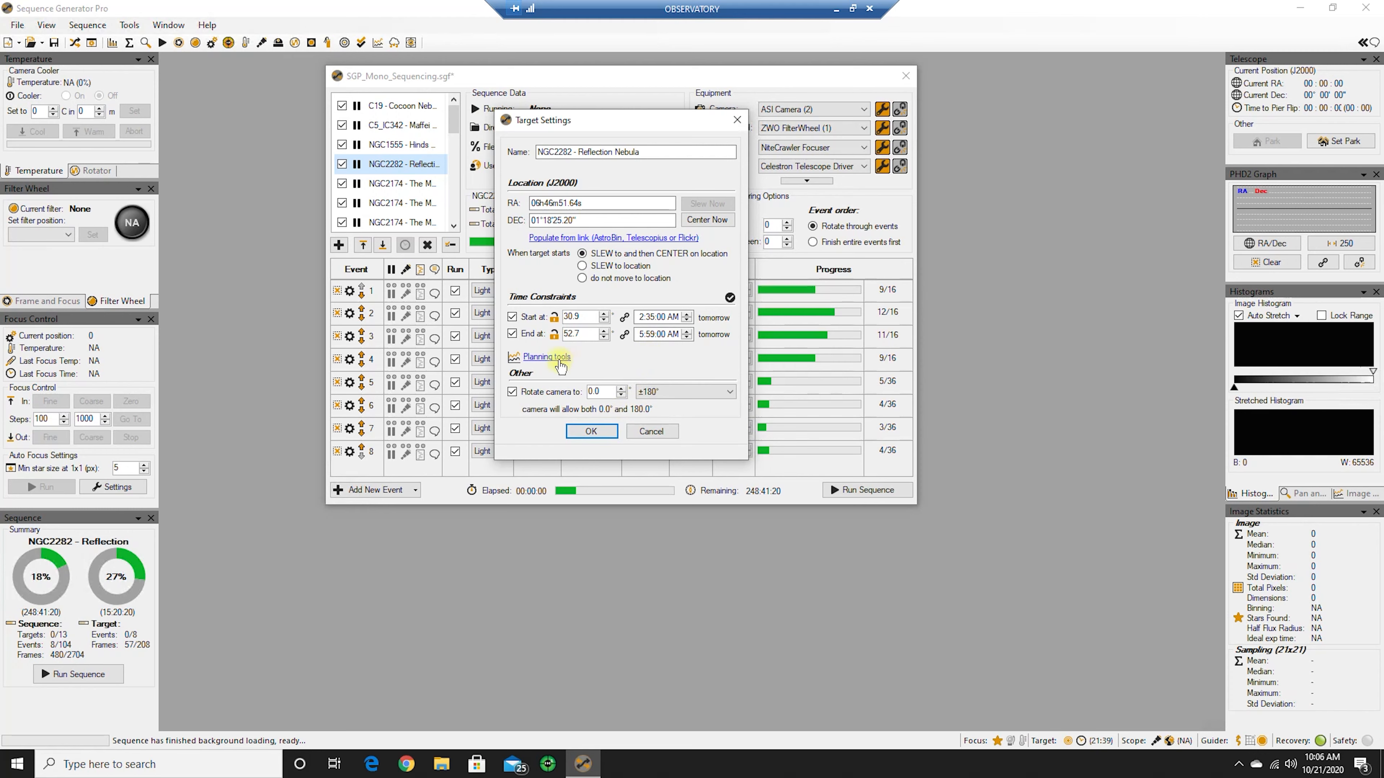
{"action": "left_click", "coordinate": [548, 357]}
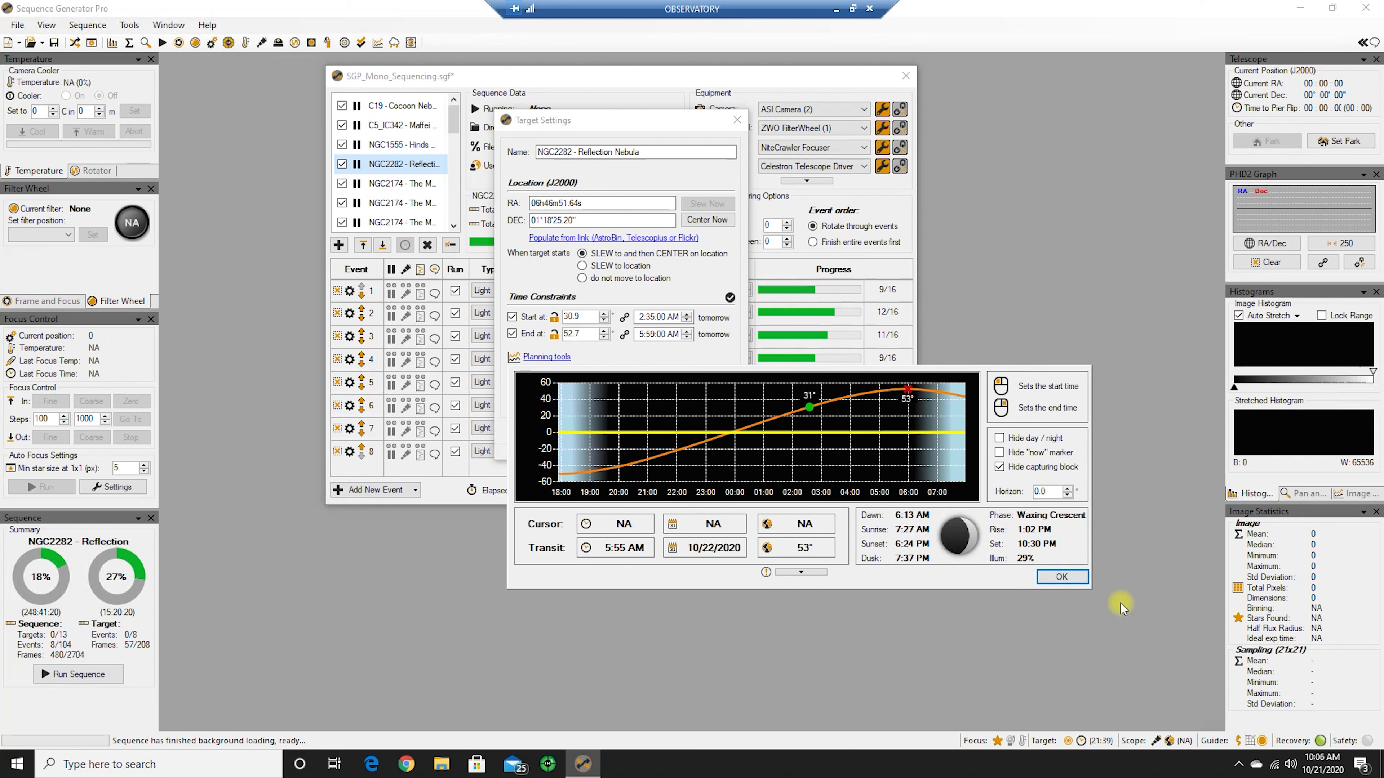
{"action": "left_click", "coordinate": [1060, 577]}
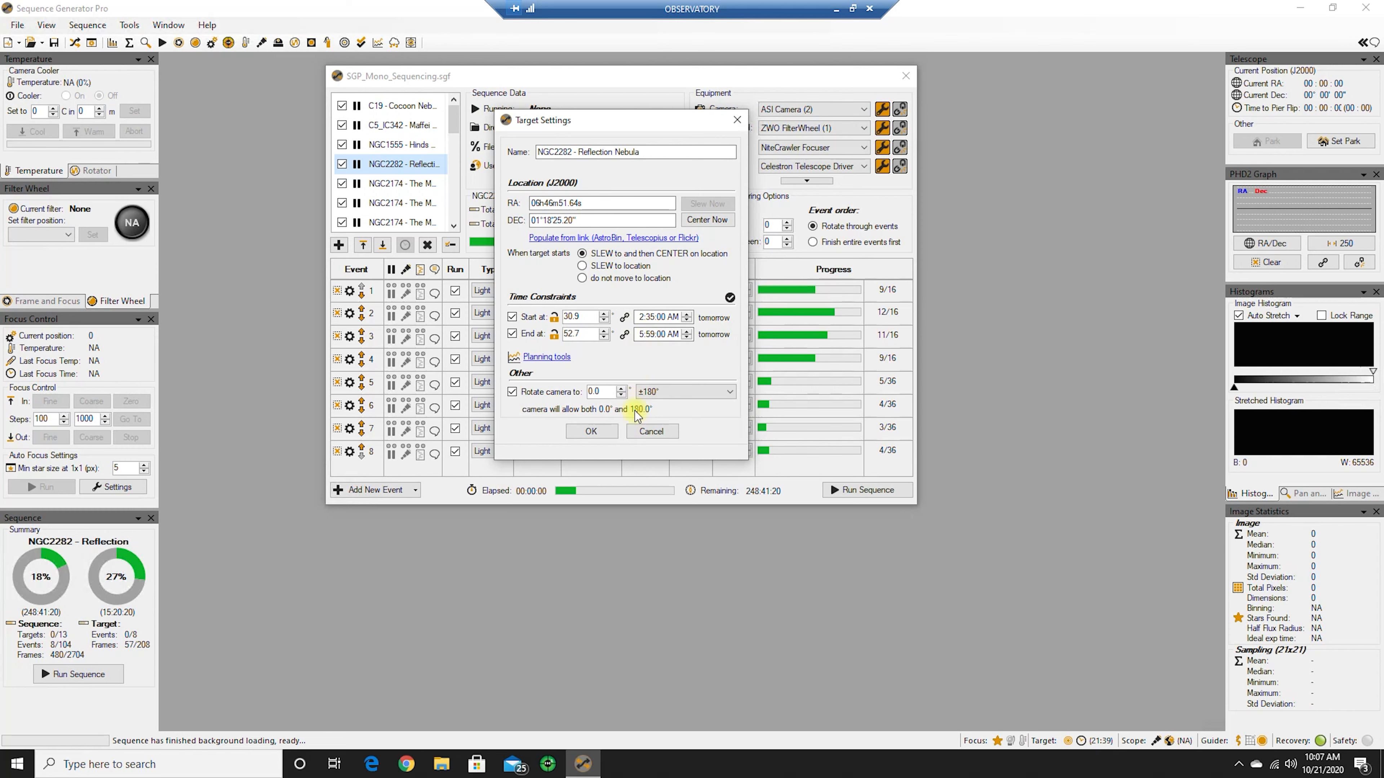
{"action": "left_click", "coordinate": [591, 431]}
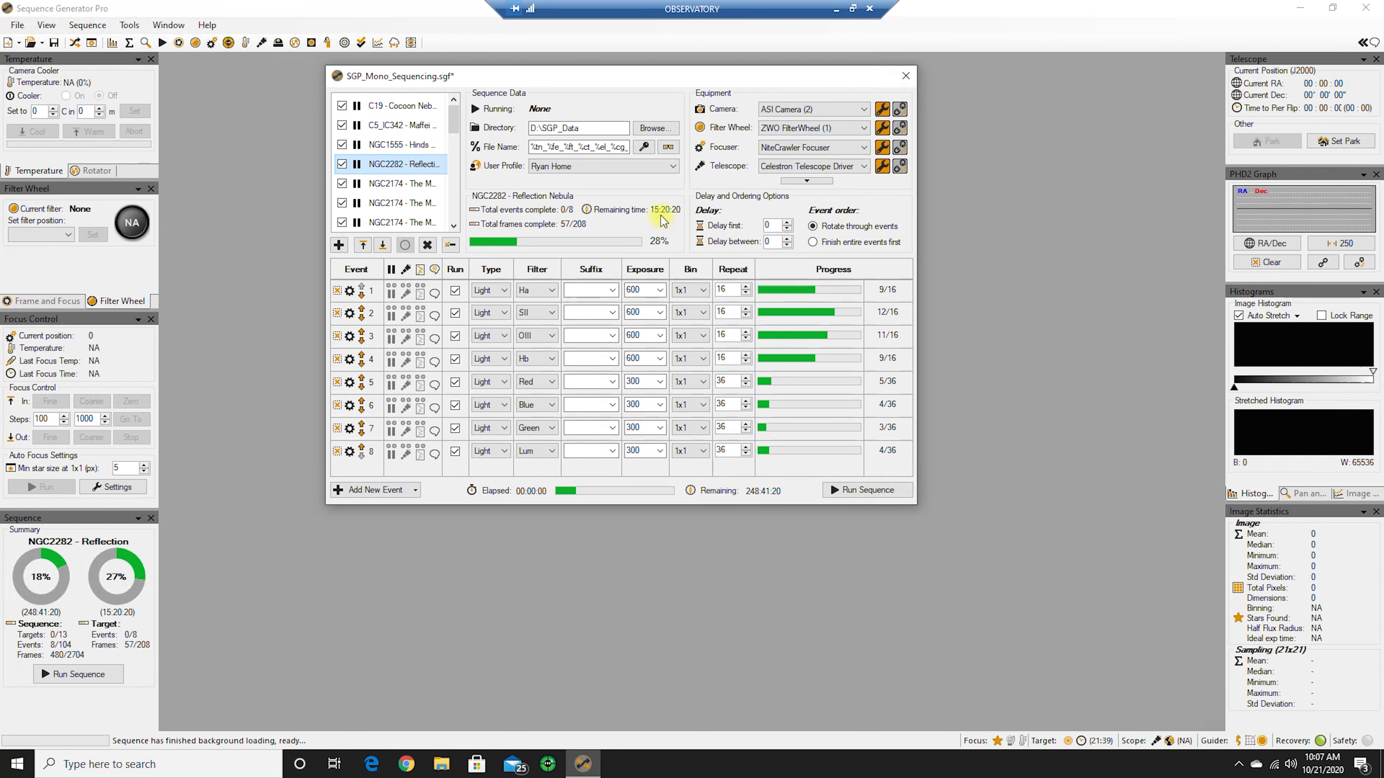
Step: Review the start and end time constraints of NGC2174 - The Monkey Head Nebula-1 and leave its target settings without changes
{"action": "mouse_move", "coordinate": [662, 217]}
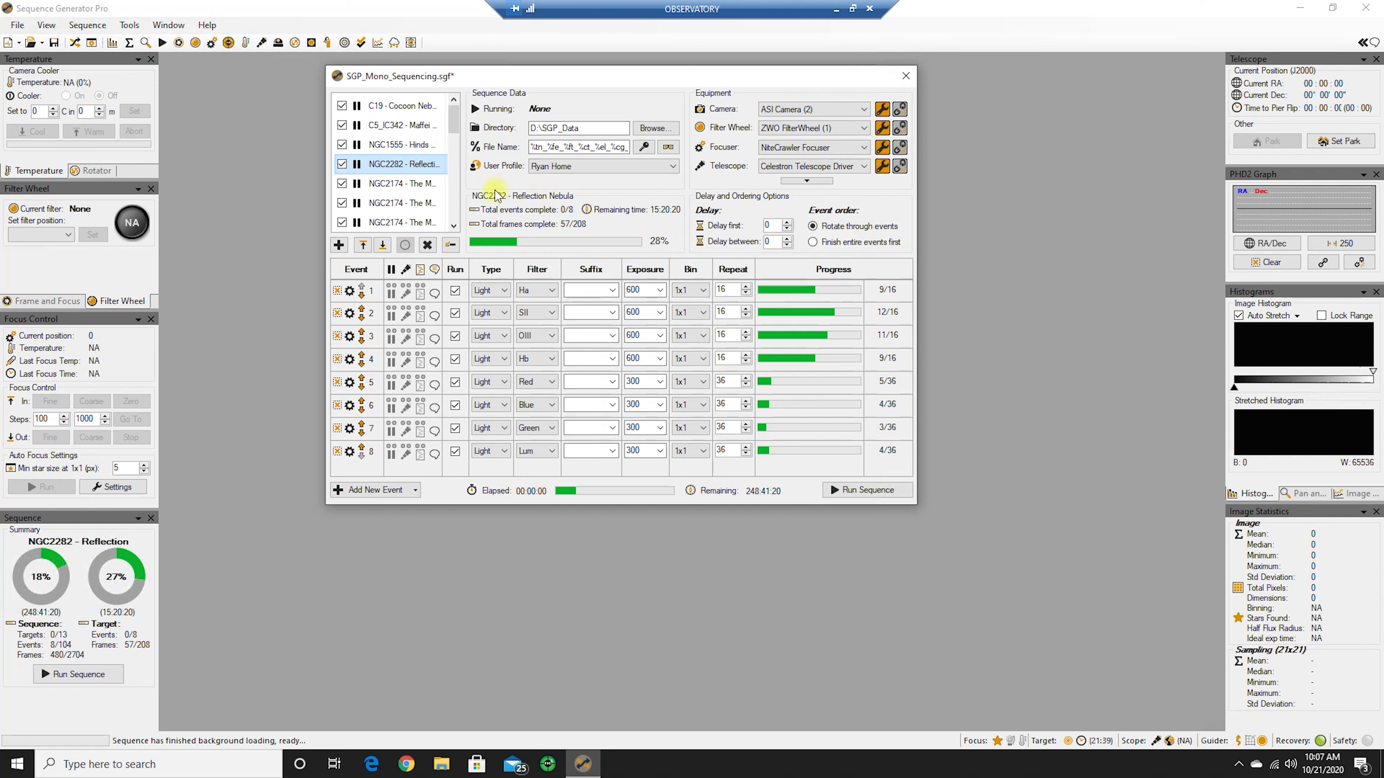
{"action": "left_click", "coordinate": [430, 186]}
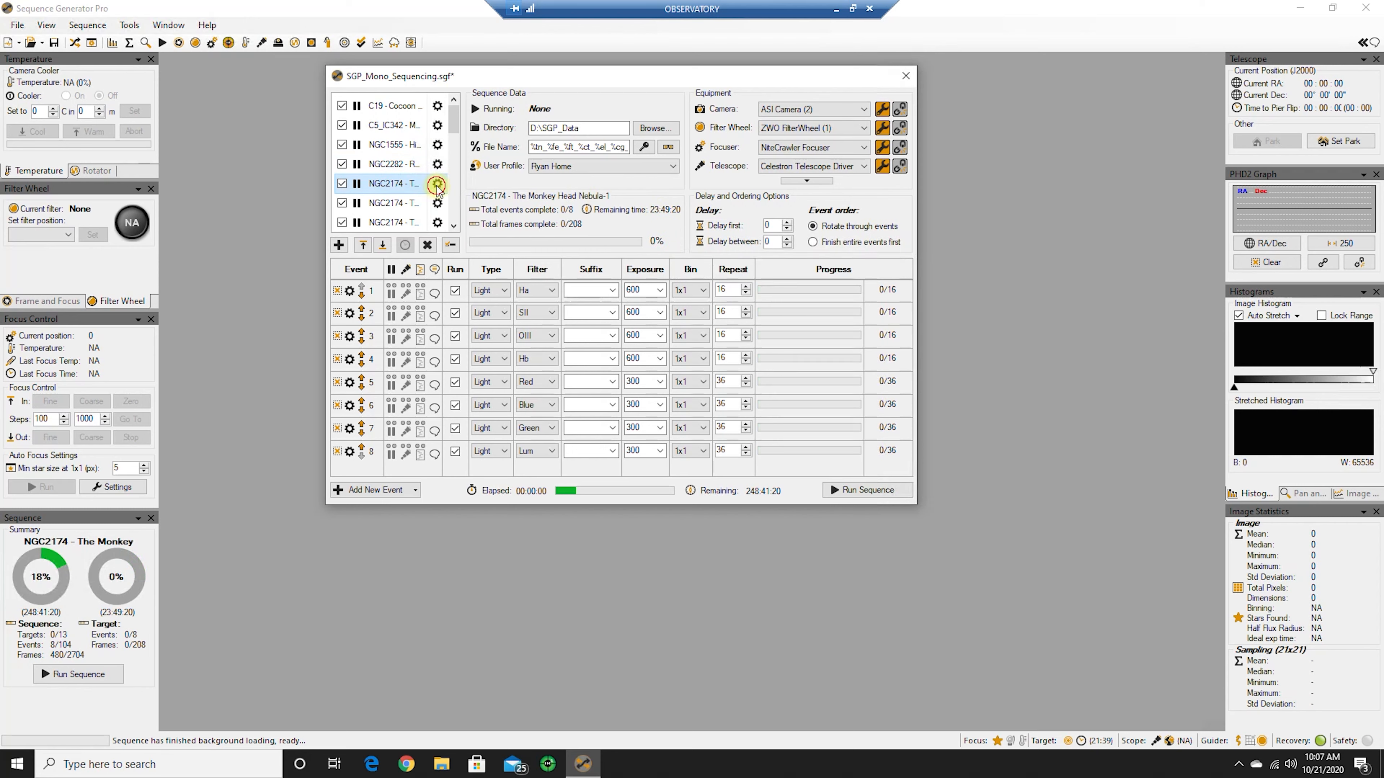
{"action": "left_click", "coordinate": [436, 186]}
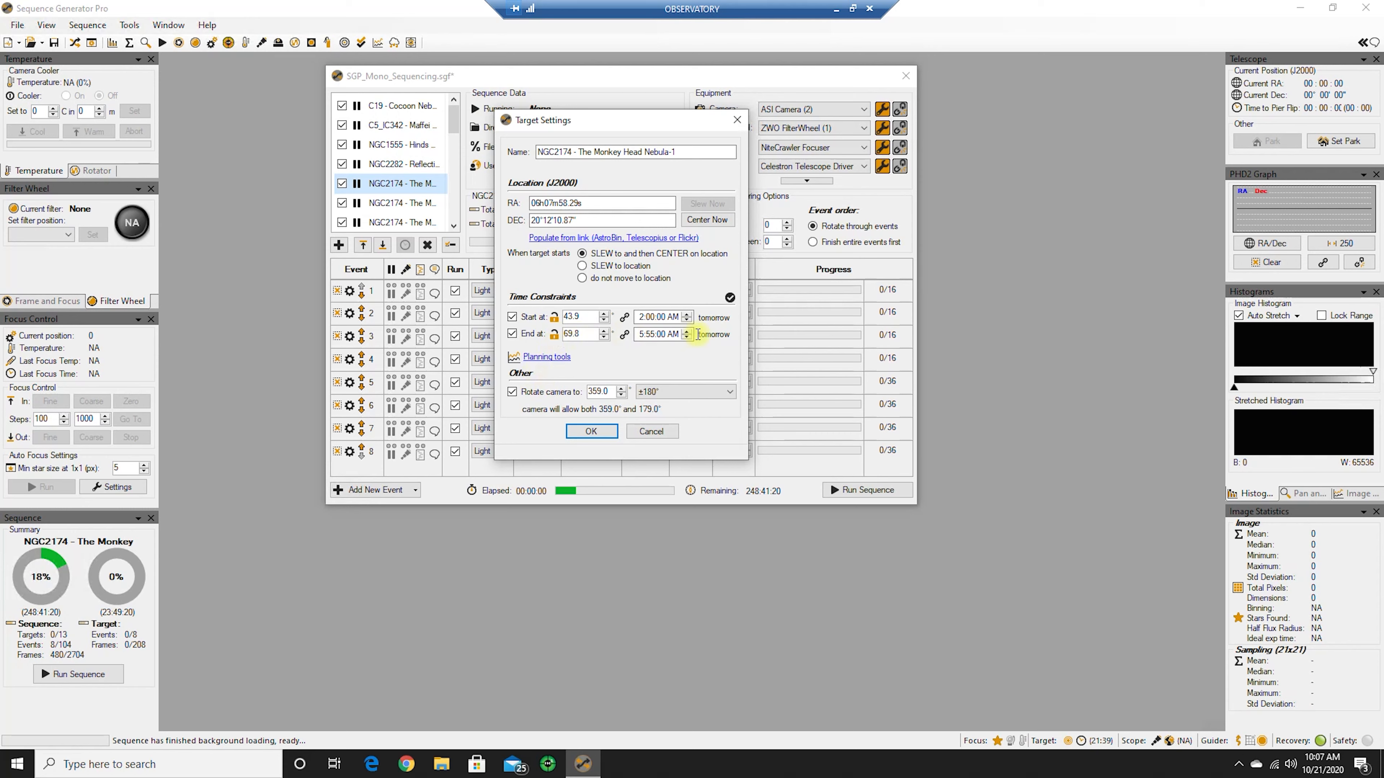
{"action": "left_click", "coordinate": [656, 431]}
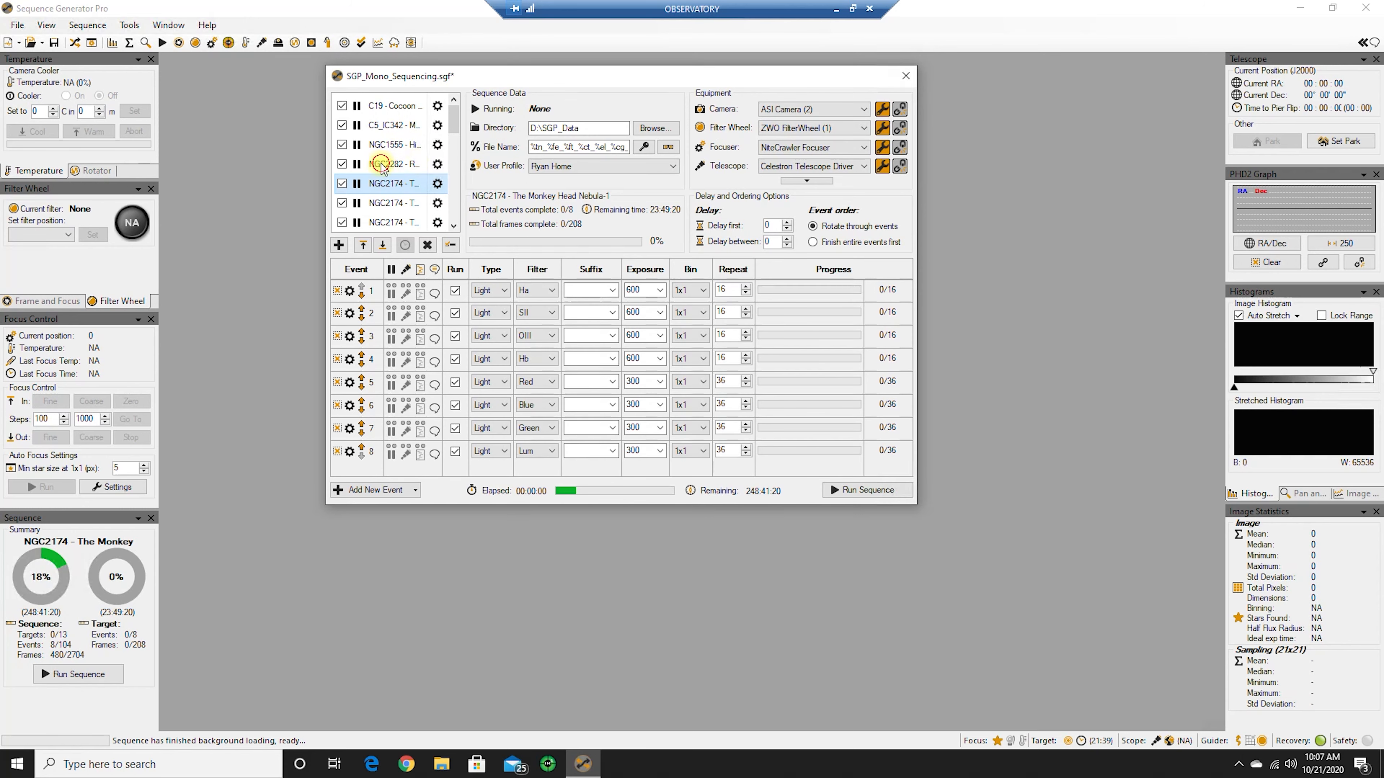
Step: Compare the frame progress of the NGC2282, NGC2174 - The Monkey Head Nebula-1 and C19 - Cocoon Nebula targets
{"action": "left_click", "coordinate": [382, 165]}
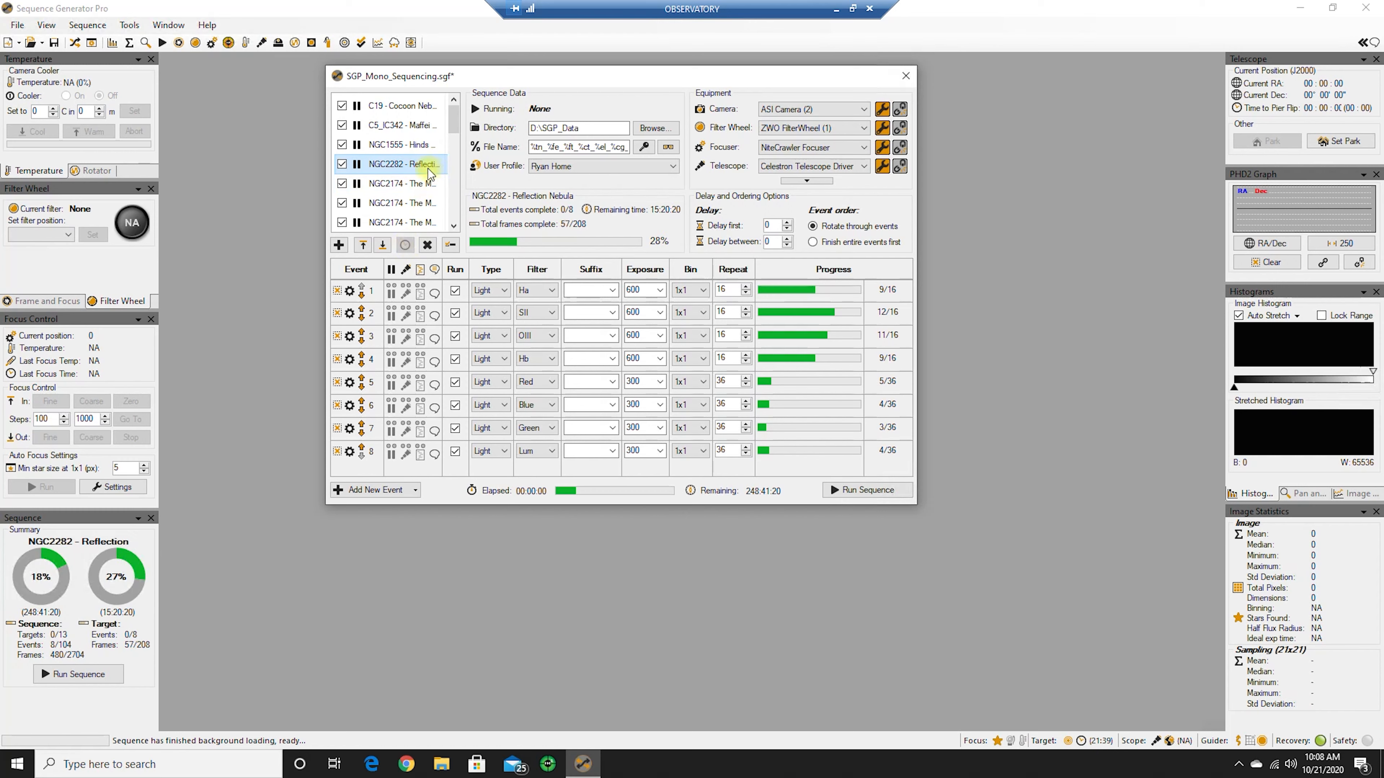
{"action": "left_click", "coordinate": [385, 185]}
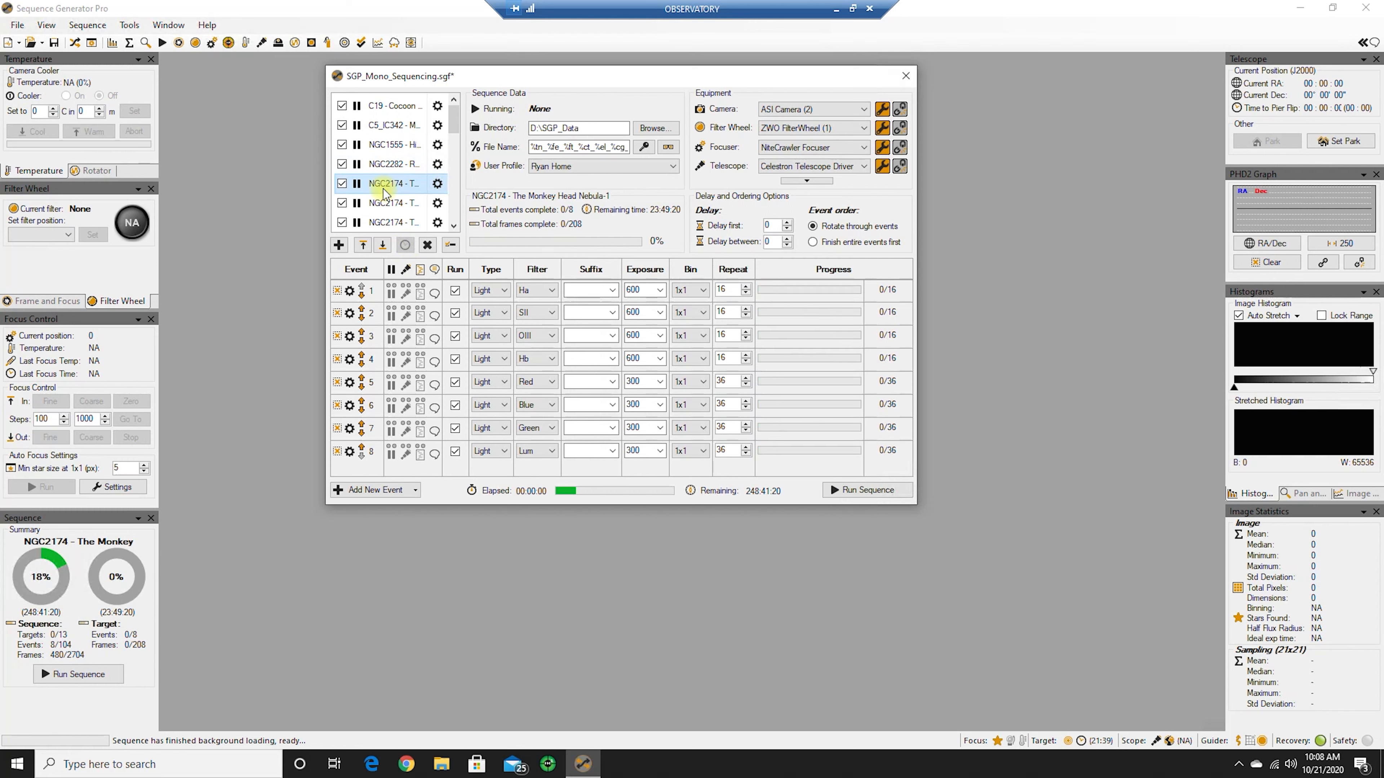
{"action": "left_click", "coordinate": [403, 106]}
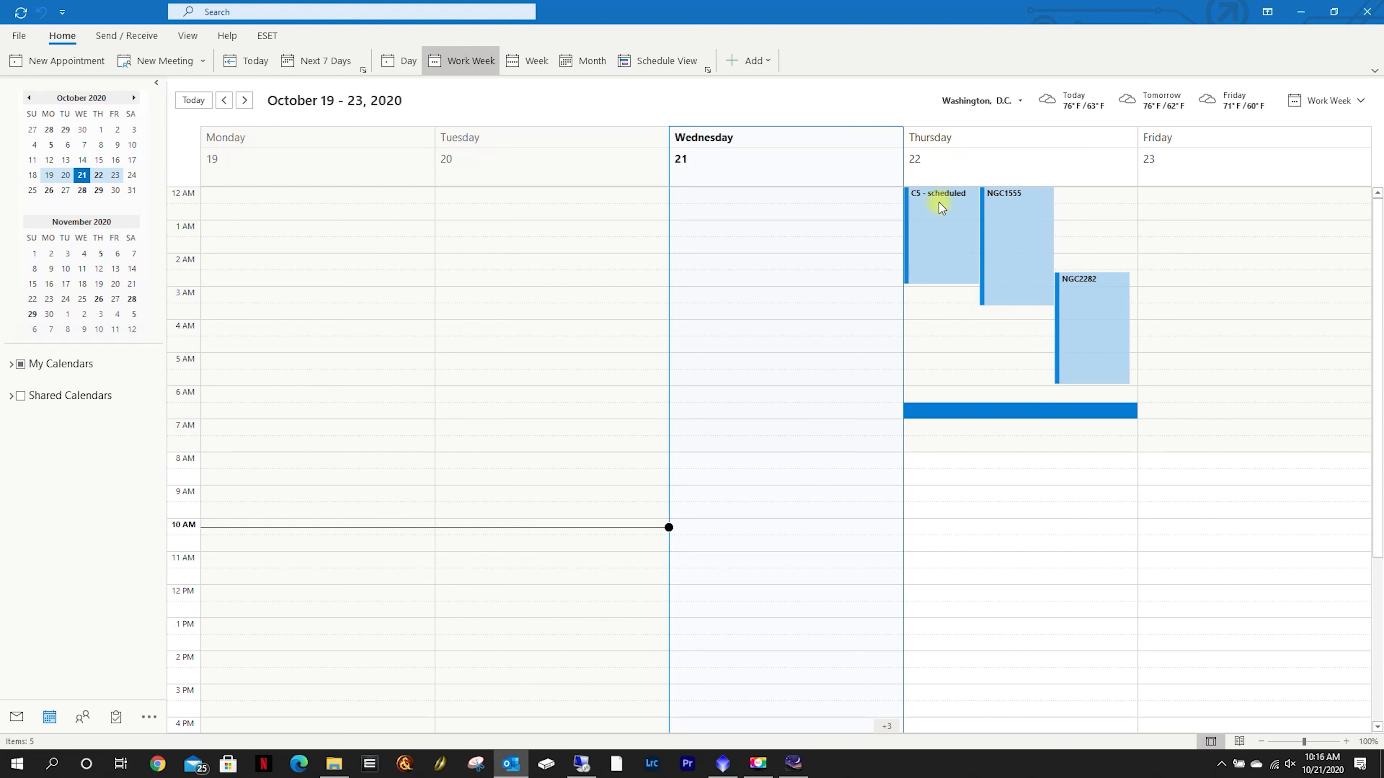
Step: In the Outlook calendar, review the start and end times of Thursday's C5 - scheduled, NGC1555 and NGC2282 appointments
{"action": "mouse_move", "coordinate": [938, 196]}
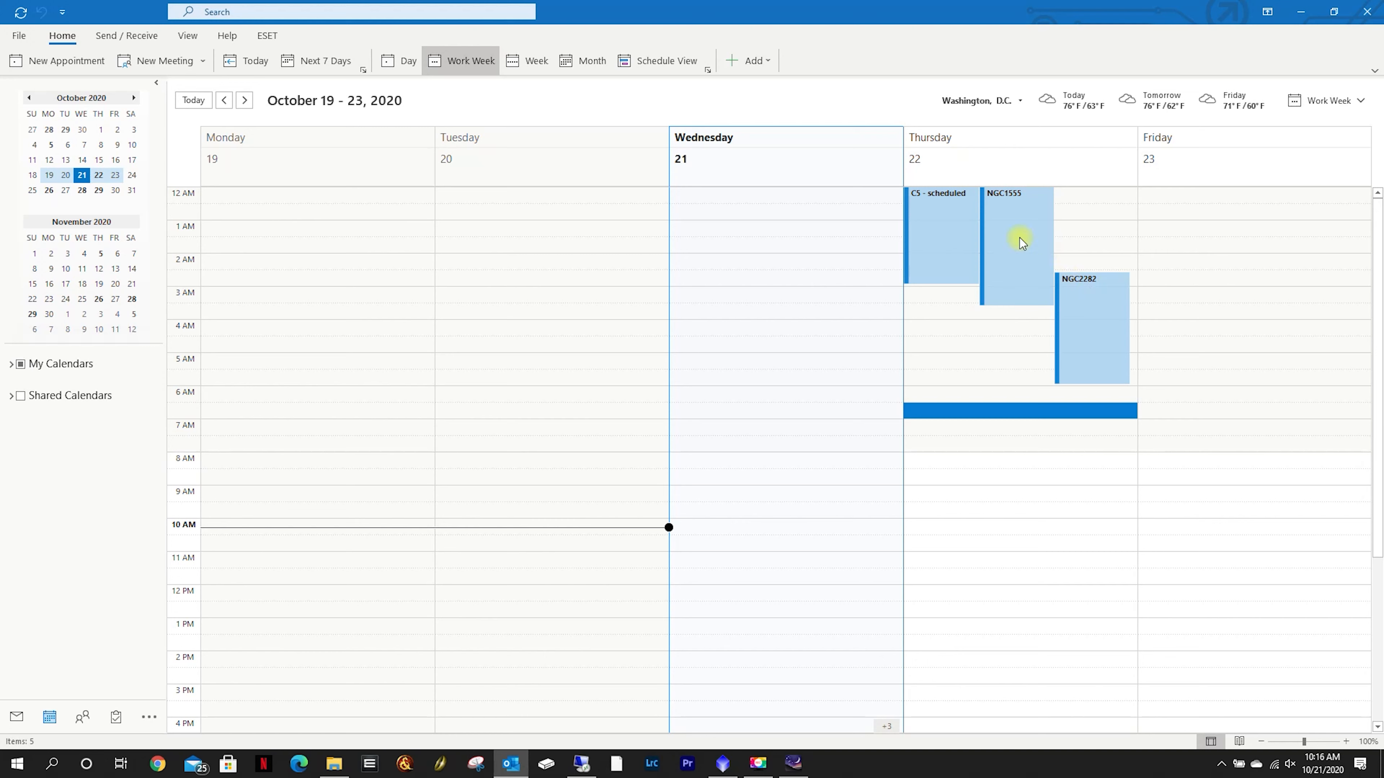
{"action": "mouse_move", "coordinate": [1005, 195]}
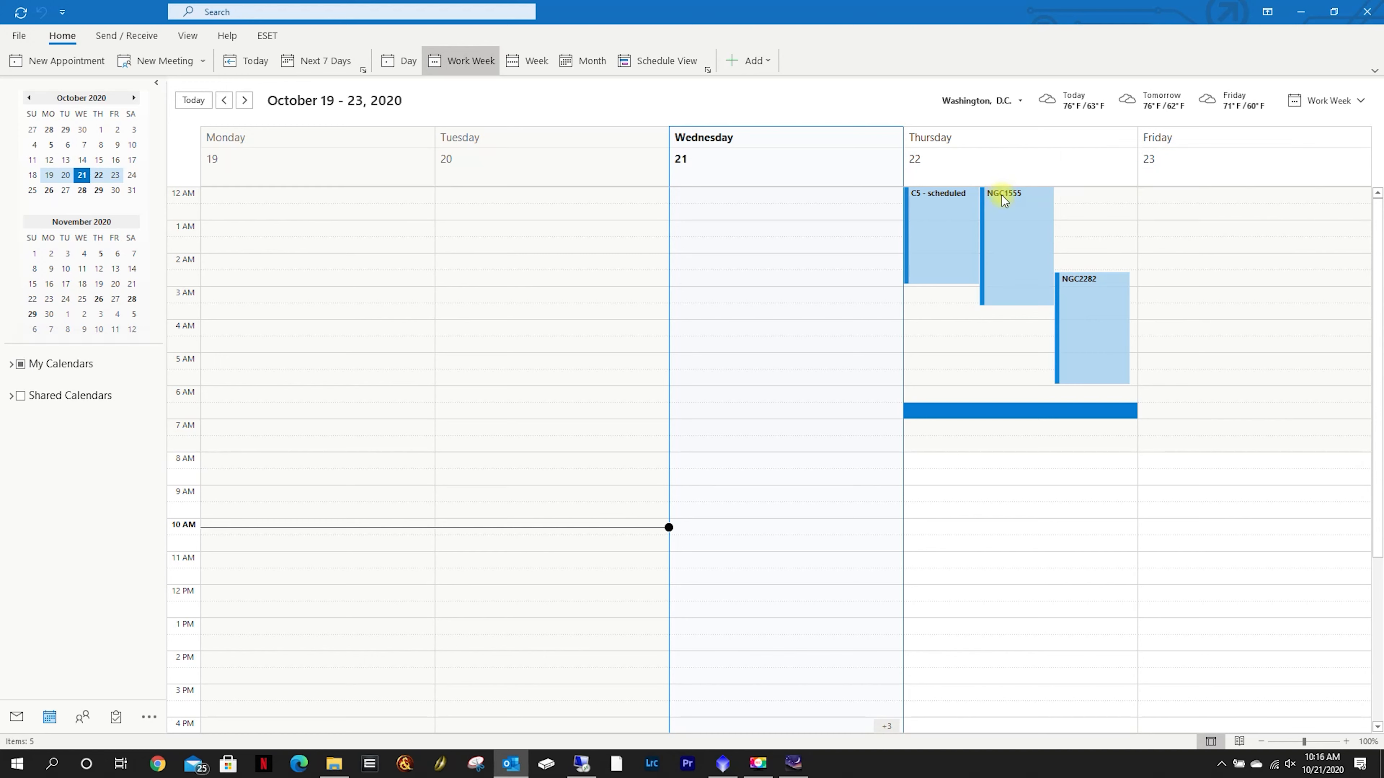
{"action": "mouse_move", "coordinate": [1019, 269]}
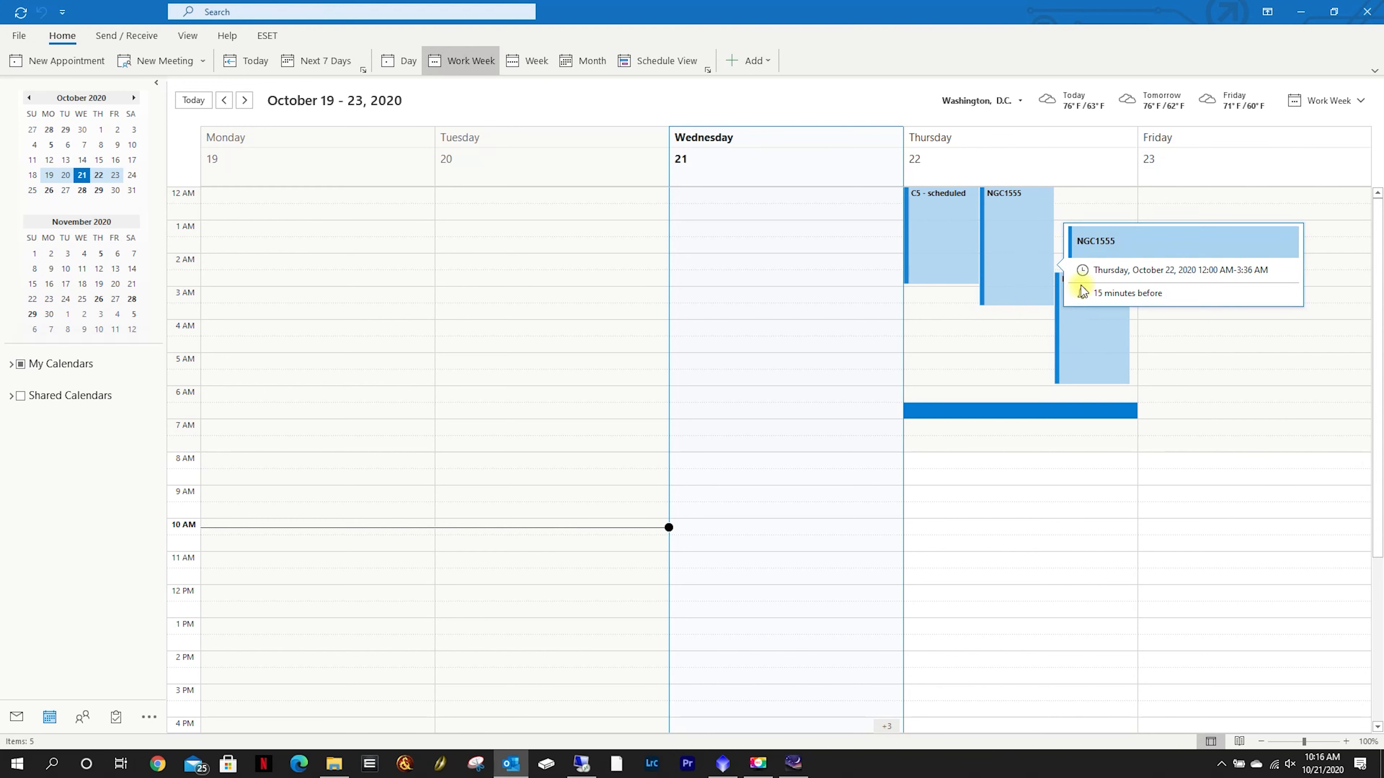
{"action": "mouse_move", "coordinate": [1082, 285]}
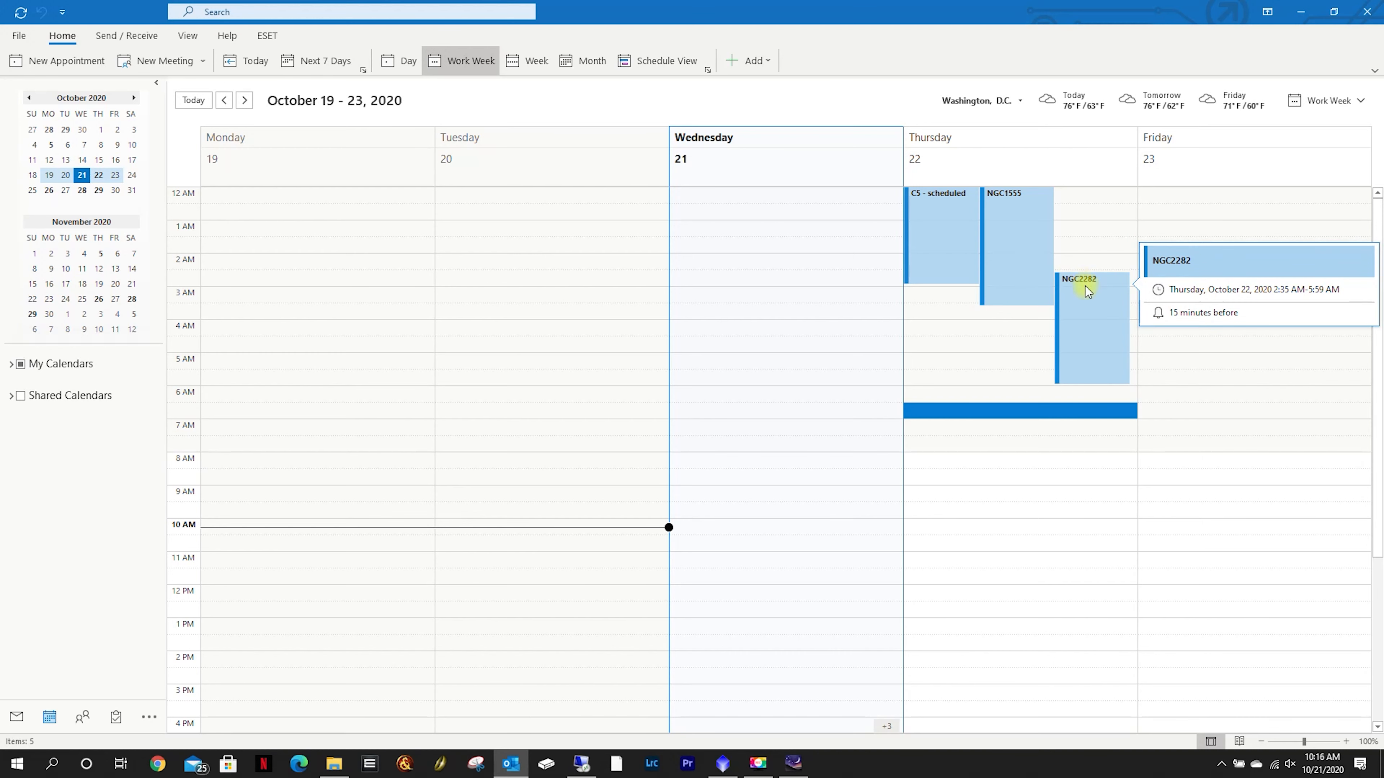
{"action": "left_click", "coordinate": [1004, 246]}
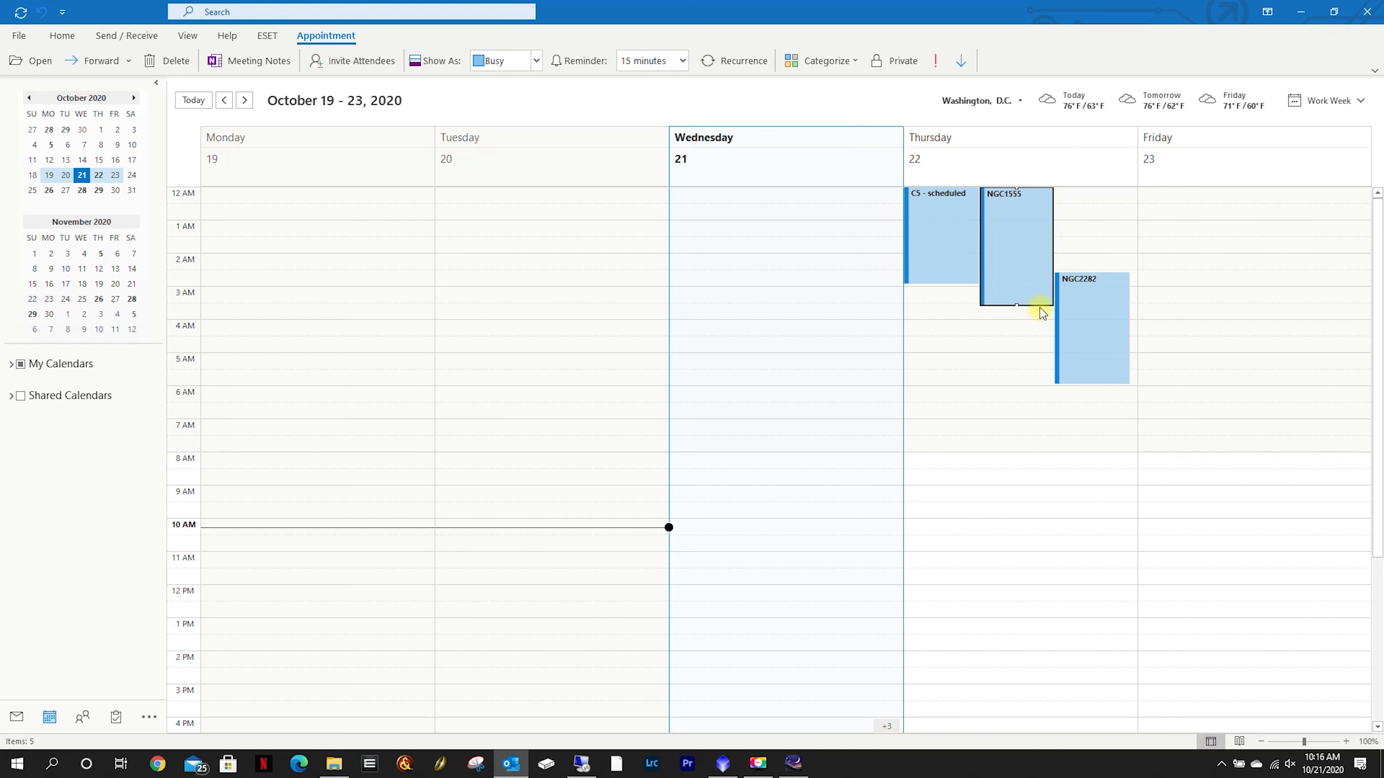
{"action": "mouse_move", "coordinate": [1041, 305]}
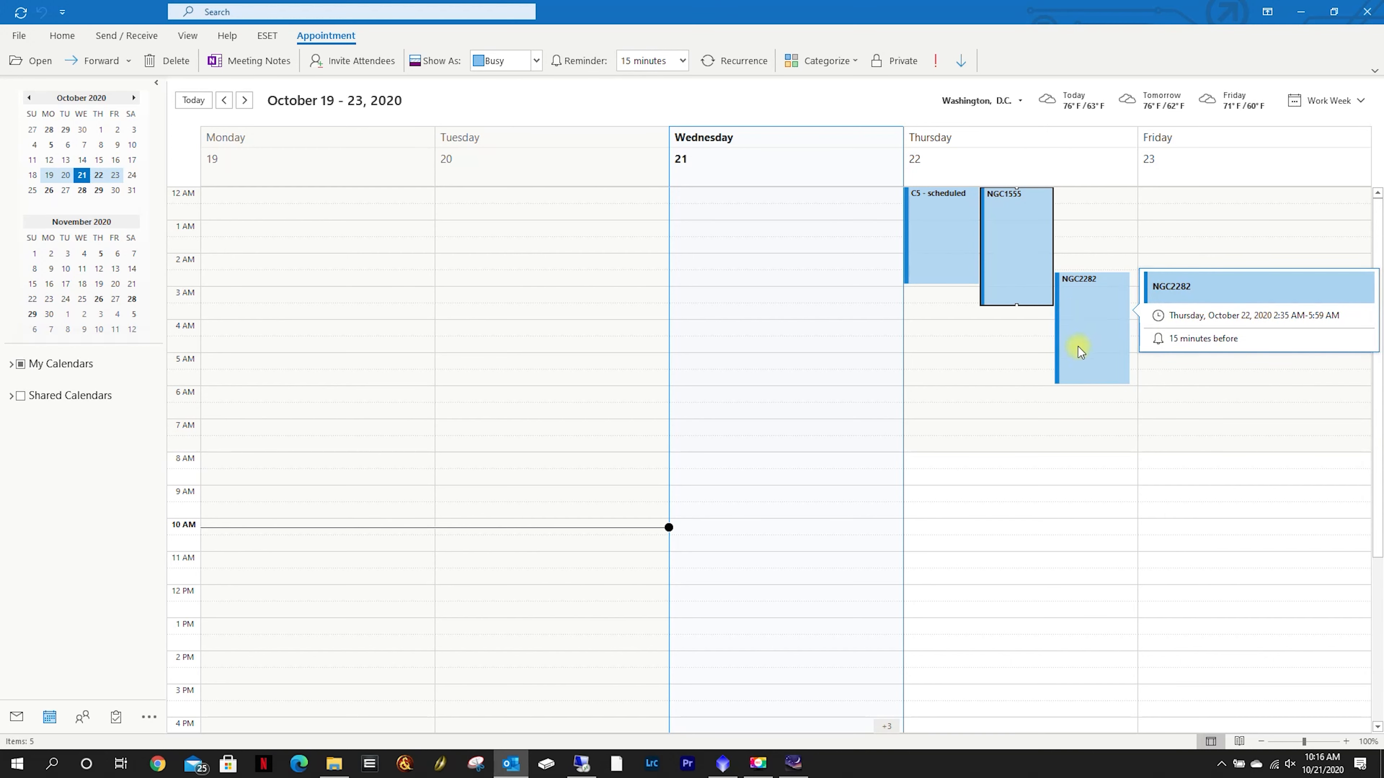
{"action": "left_click", "coordinate": [1083, 366]}
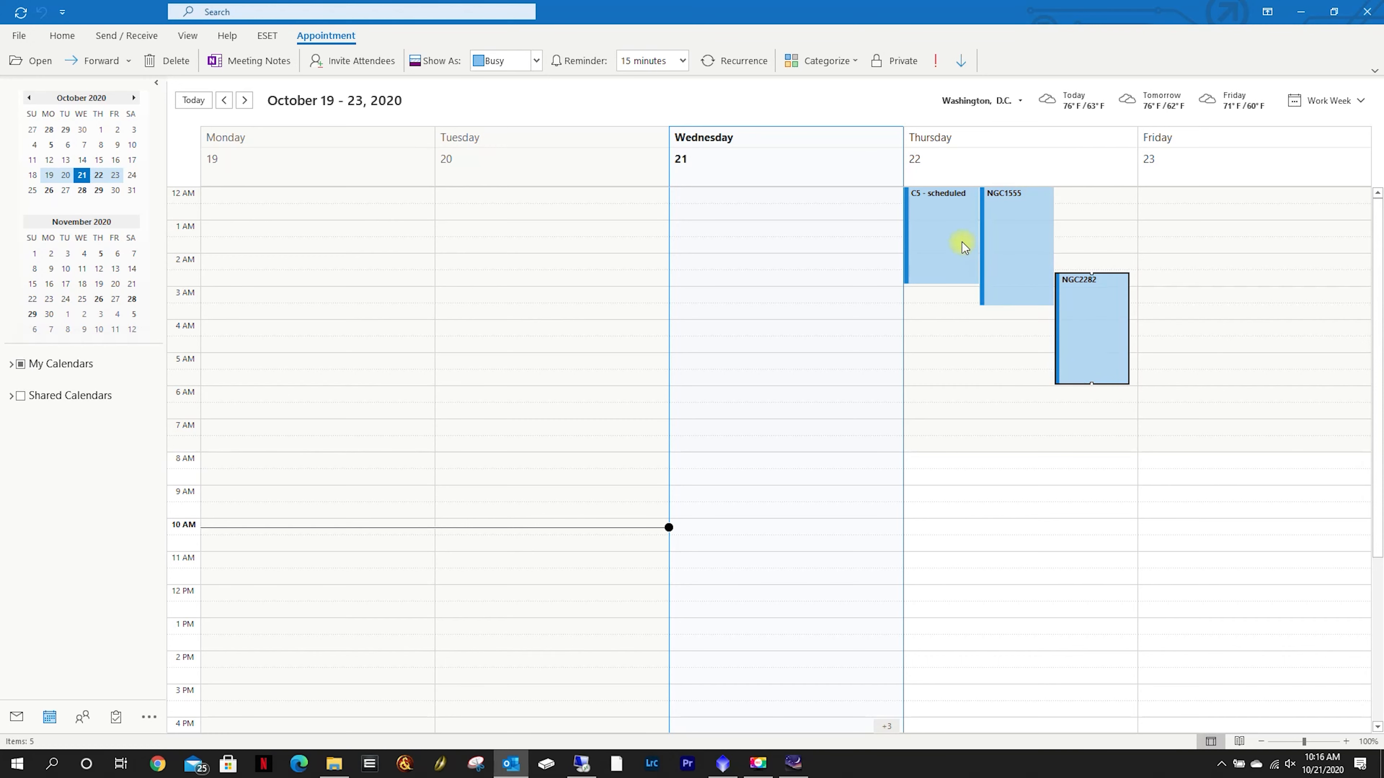
Step: Examine Wednesday evening's C19, C5 - Imaging time and C5 - scheduled appointments and how their time slots overlap
{"action": "scroll", "coordinate": [893, 281], "scroll_direction": "down", "scroll_amount": 3}
{"action": "scroll", "coordinate": [893, 282], "scroll_direction": "down", "scroll_amount": 1}
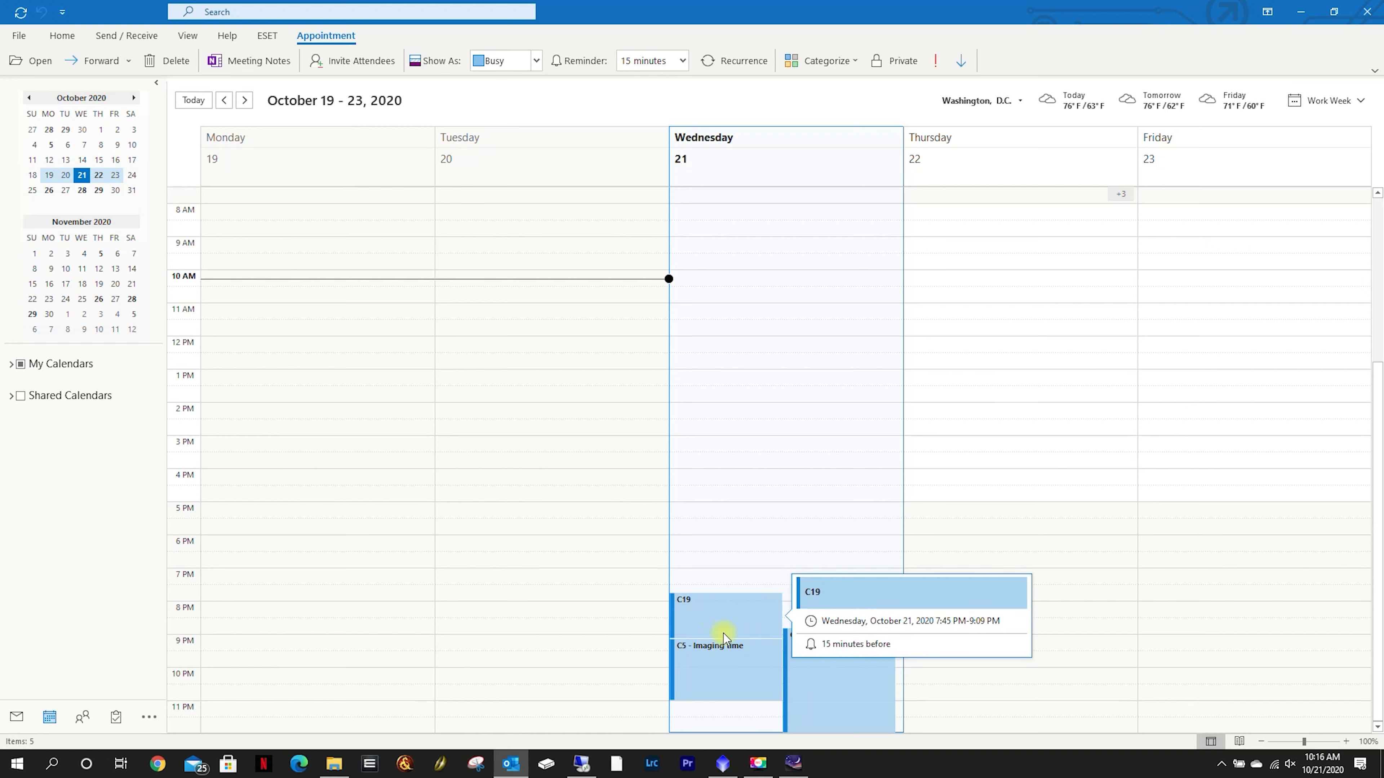
{"action": "left_click", "coordinate": [719, 611]}
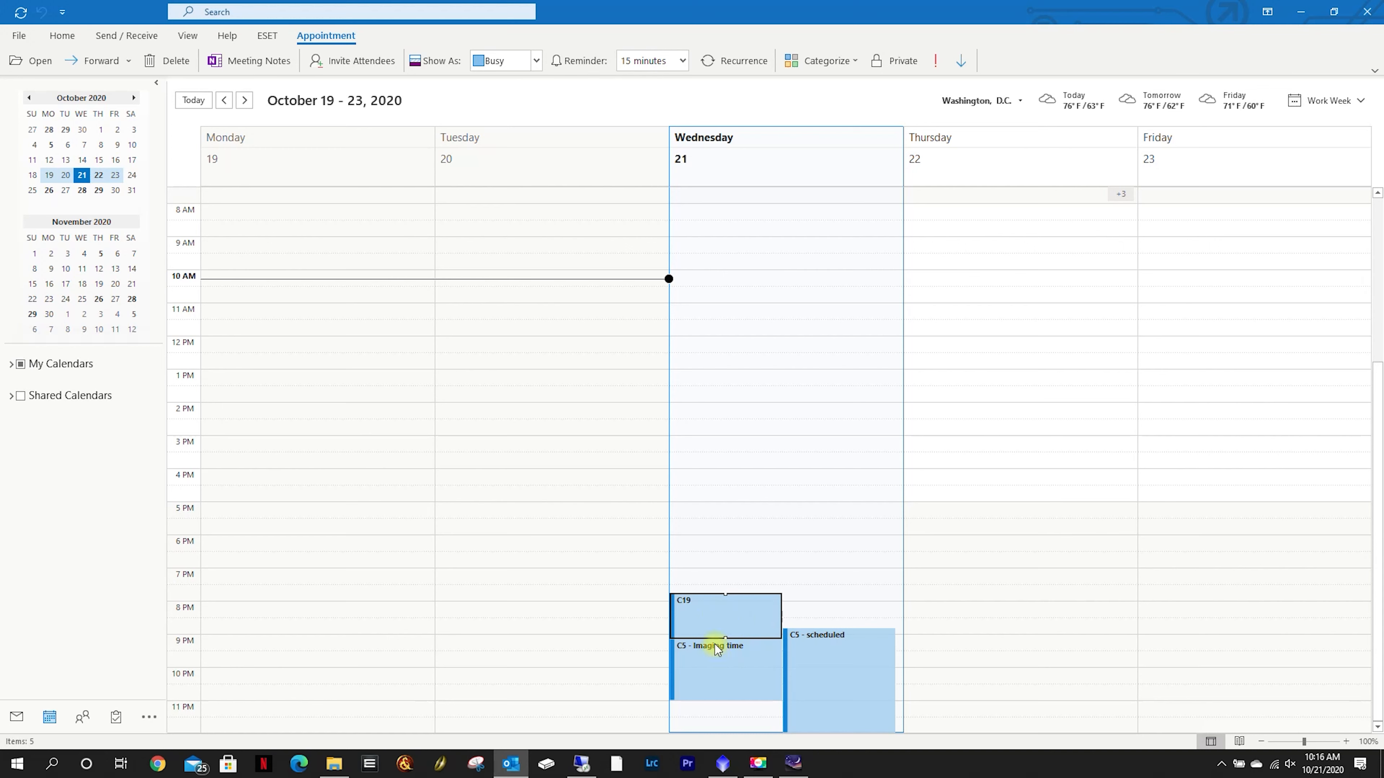
{"action": "left_click", "coordinate": [831, 658]}
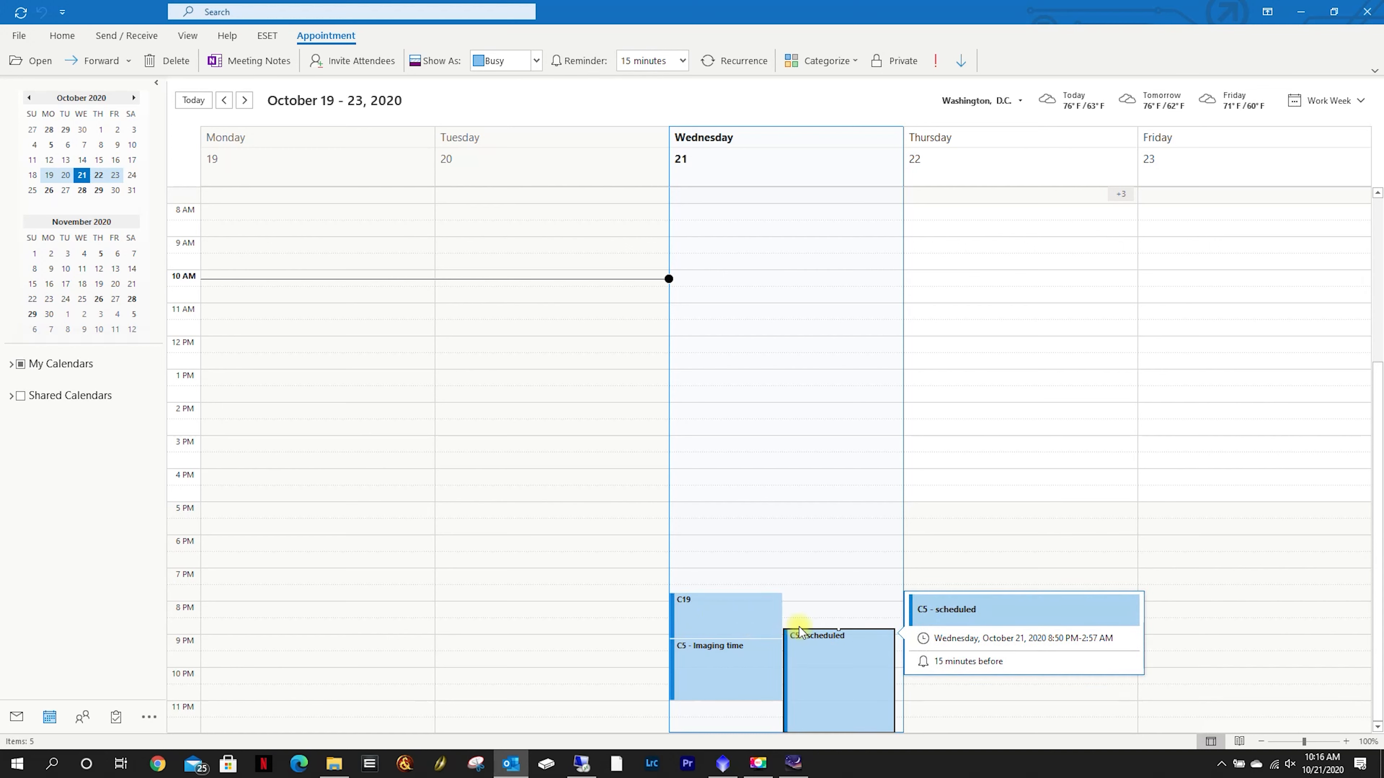
{"action": "left_click", "coordinate": [717, 623]}
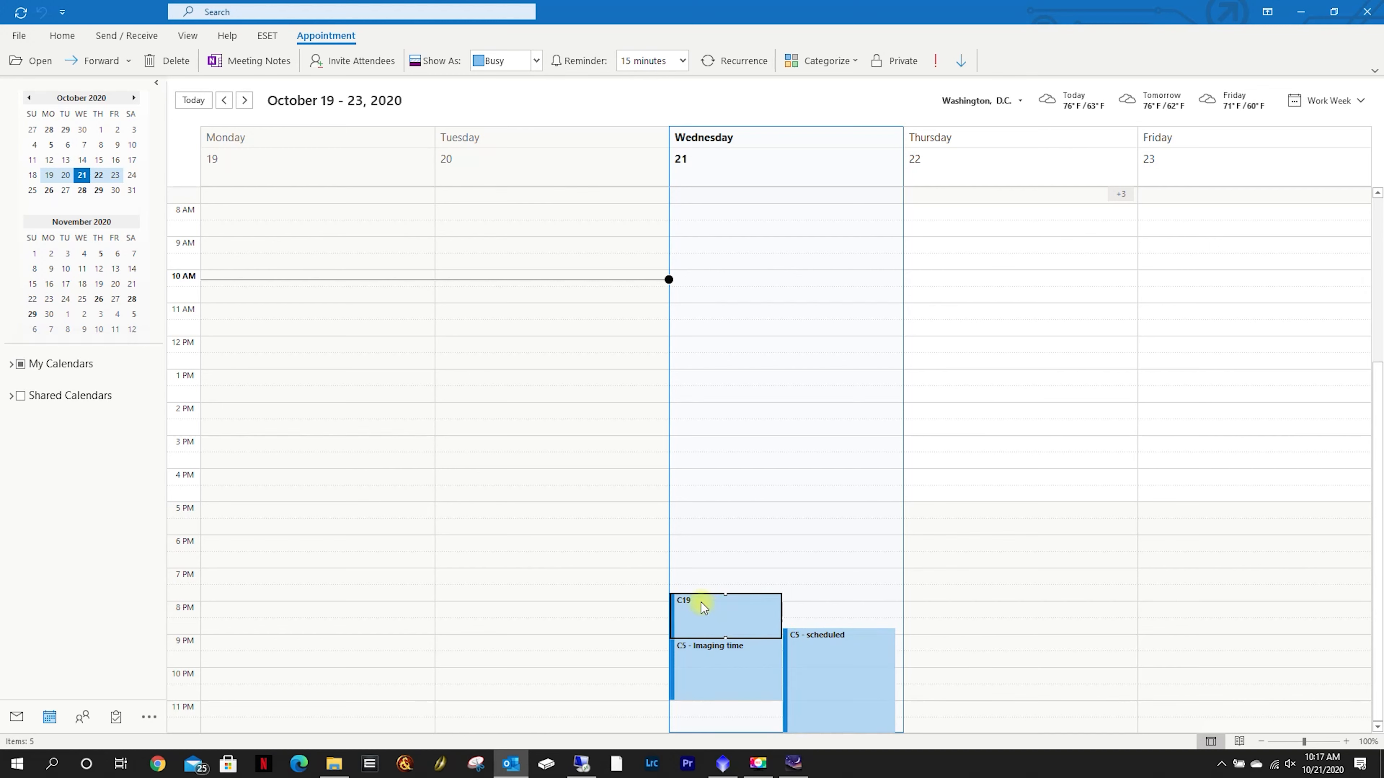
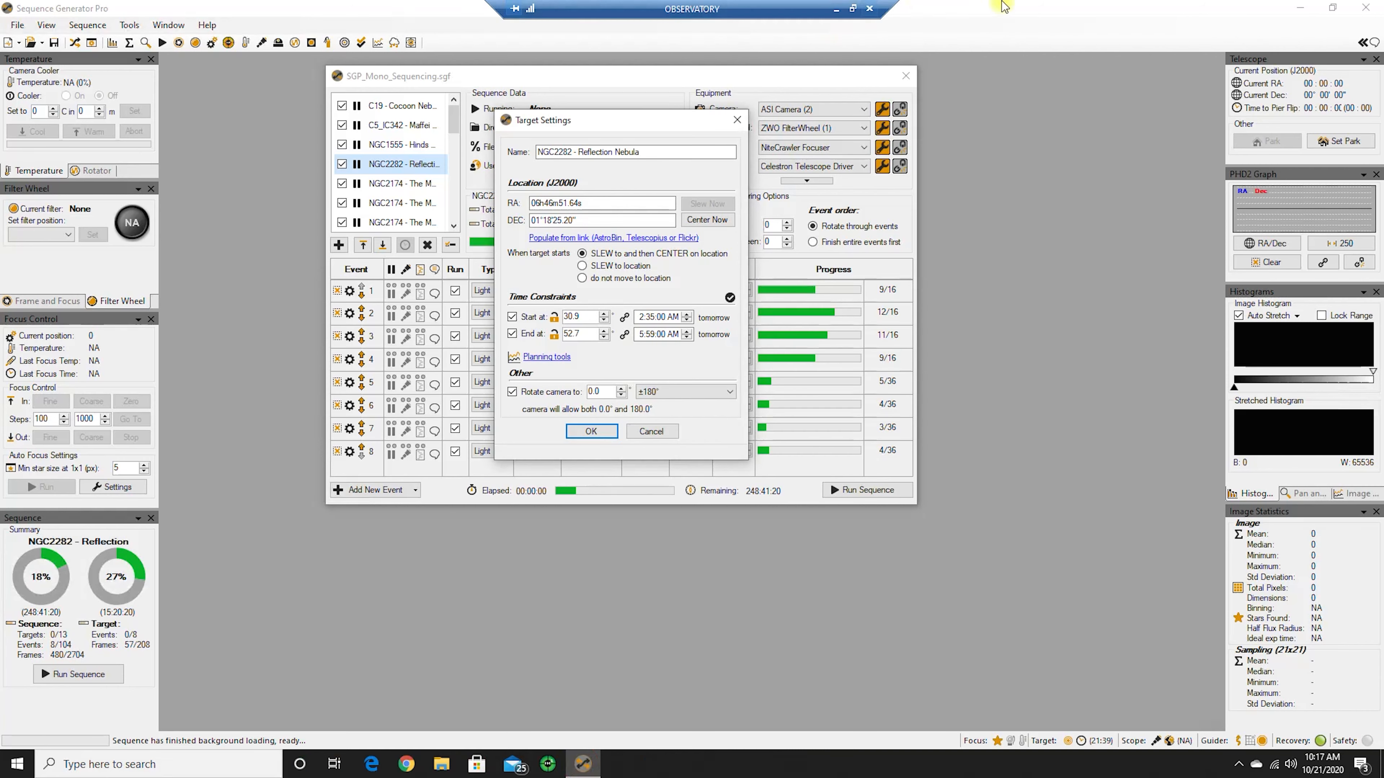
Step: Leave NGC2282's target settings without changes and review the filter progress of C5_IC342 - Maffei 1 Group
{"action": "left_click", "coordinate": [651, 431]}
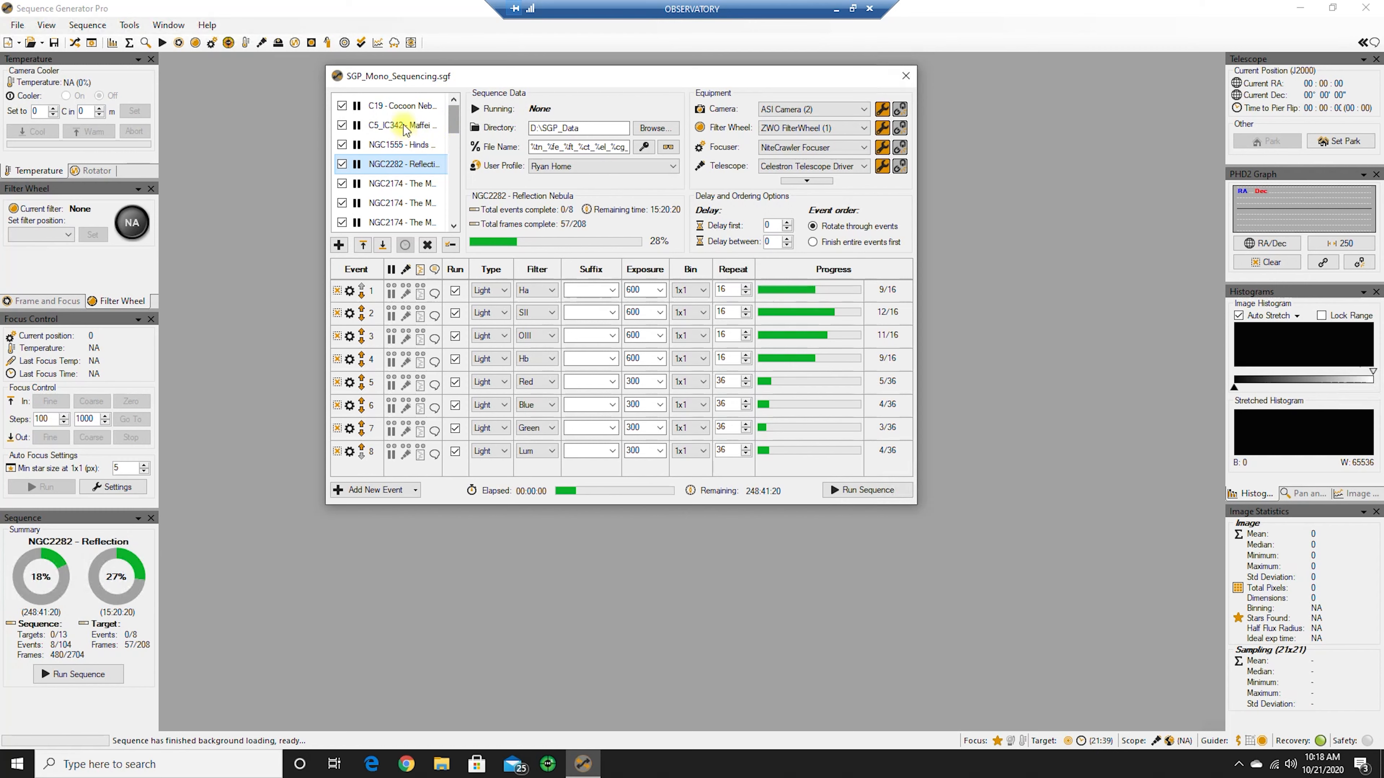
{"action": "left_click", "coordinate": [393, 125]}
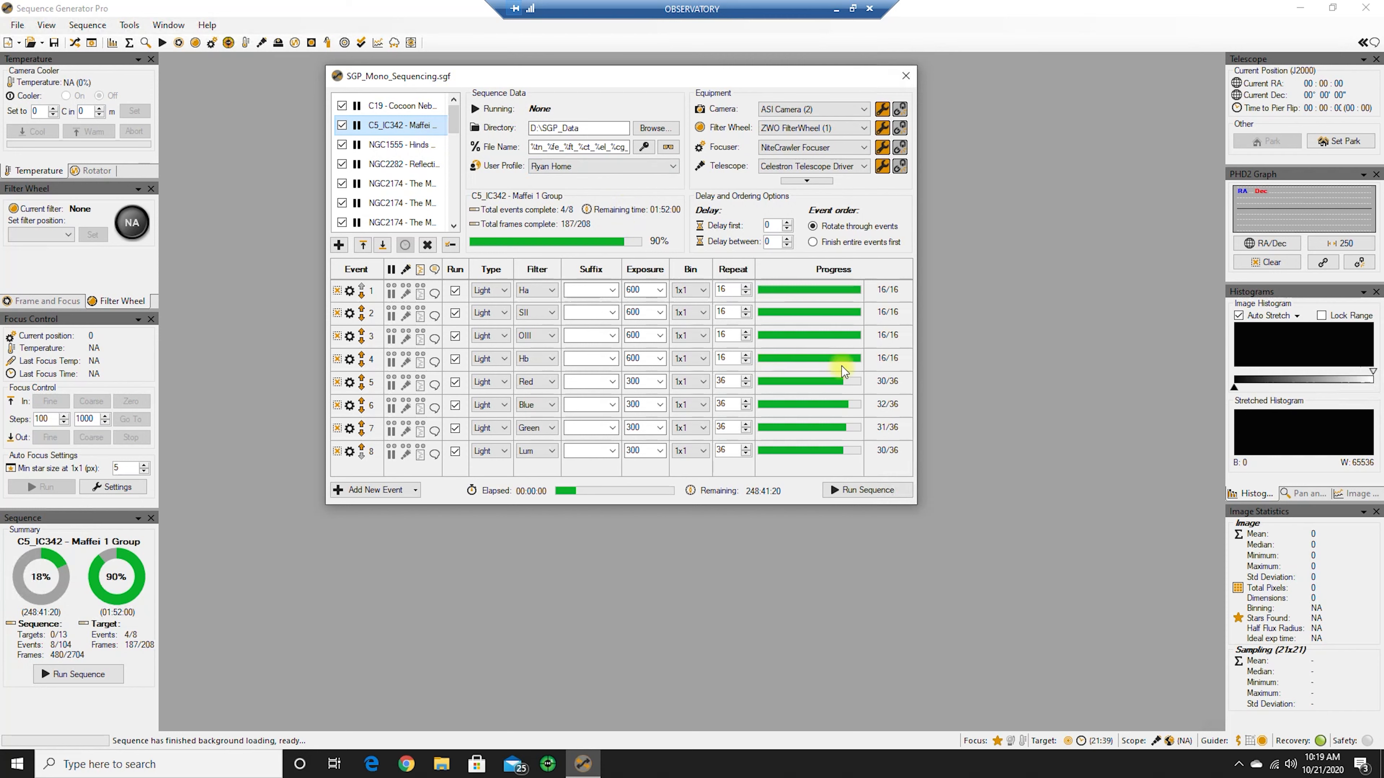
Step: Switch to the Outlook calendar and examine Wednesday's C19 and C5 imaging slots in Schedule View
{"action": "left_click", "coordinate": [836, 9]}
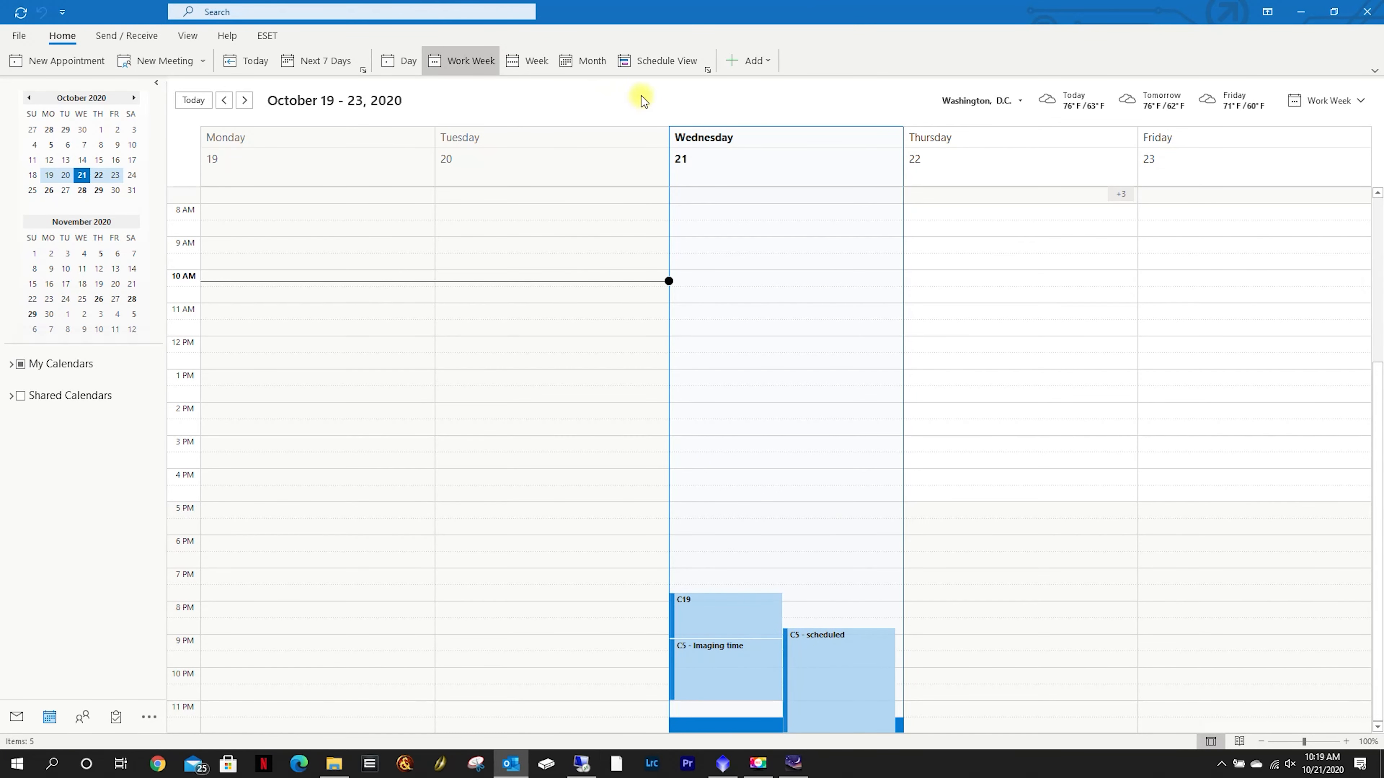
{"action": "left_click", "coordinate": [643, 60]}
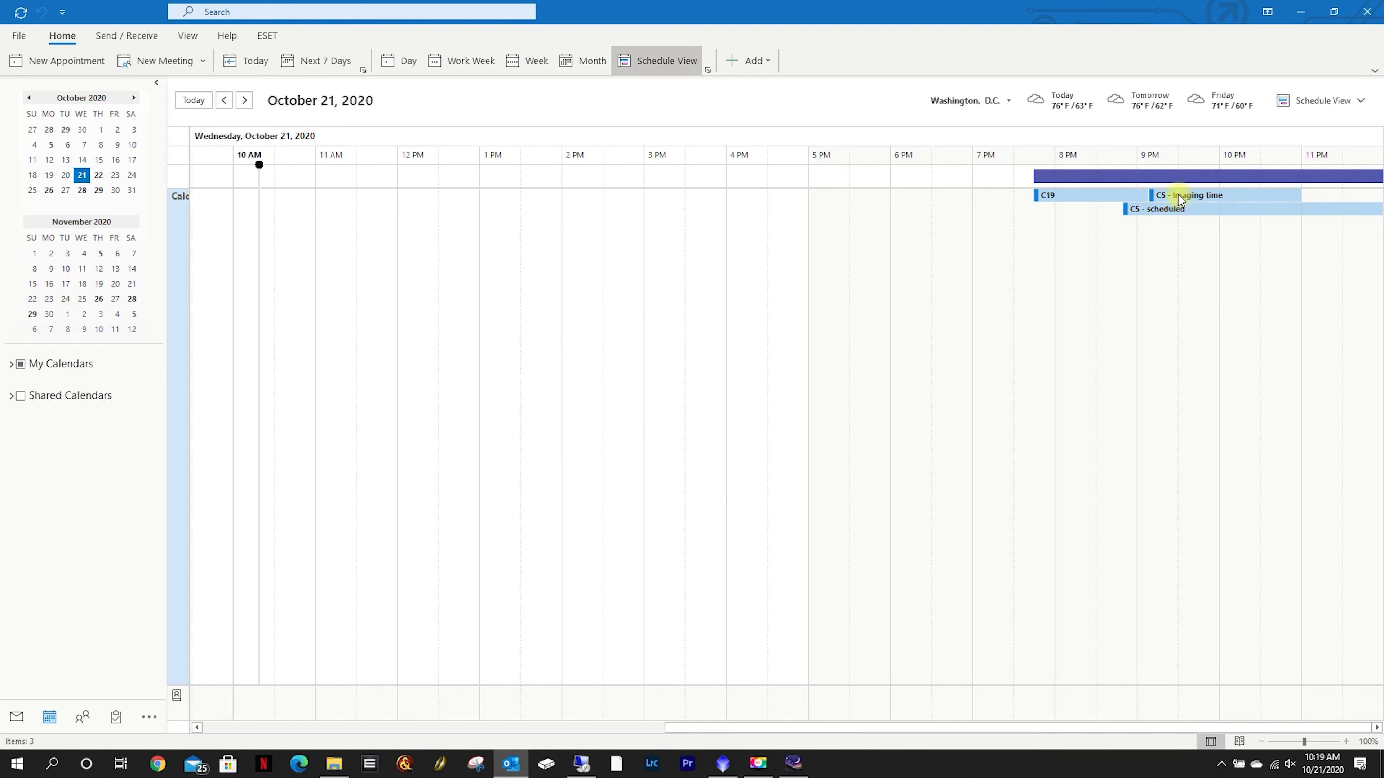
{"action": "mouse_move", "coordinate": [1179, 195]}
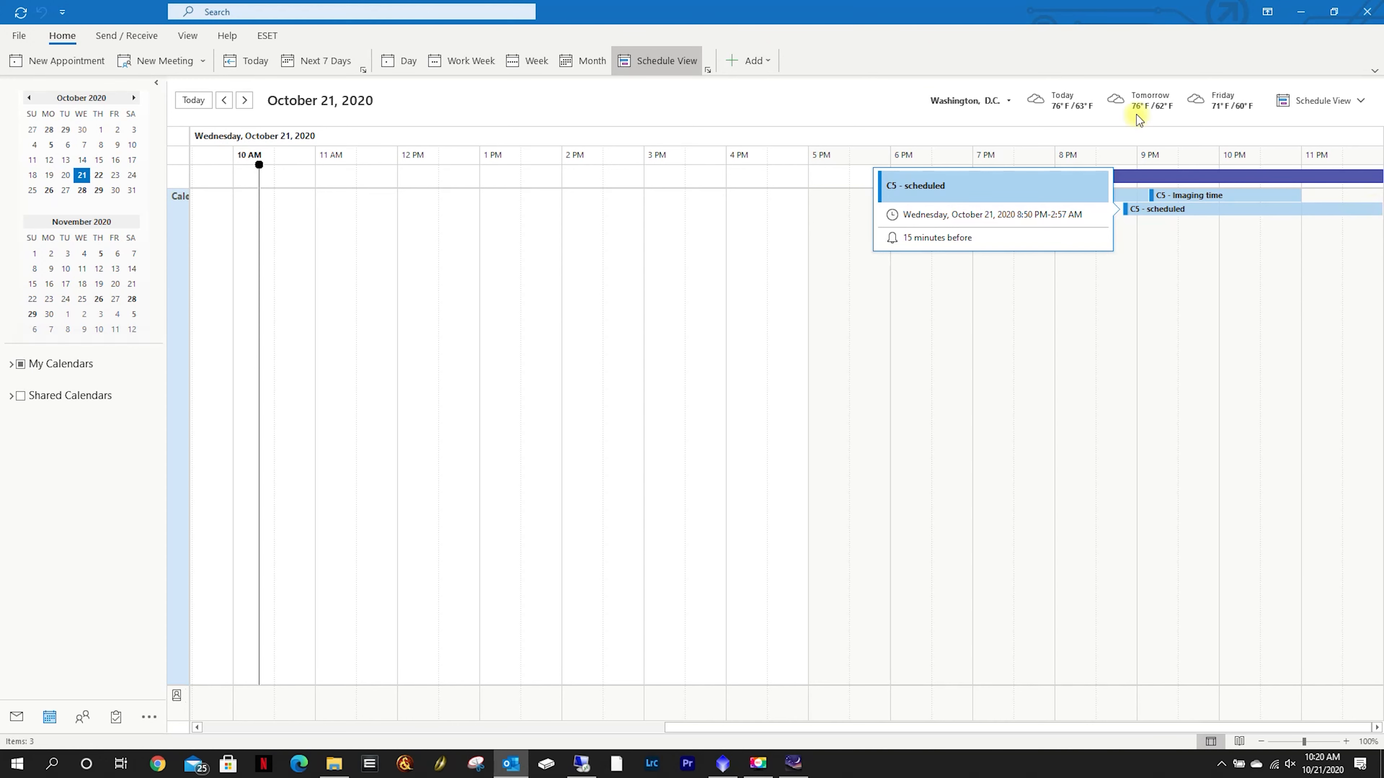
Step: Show October 22 from midnight in the schedule and review the C5, NGC1555 and NGC2282 imaging times
{"action": "left_click", "coordinate": [244, 100]}
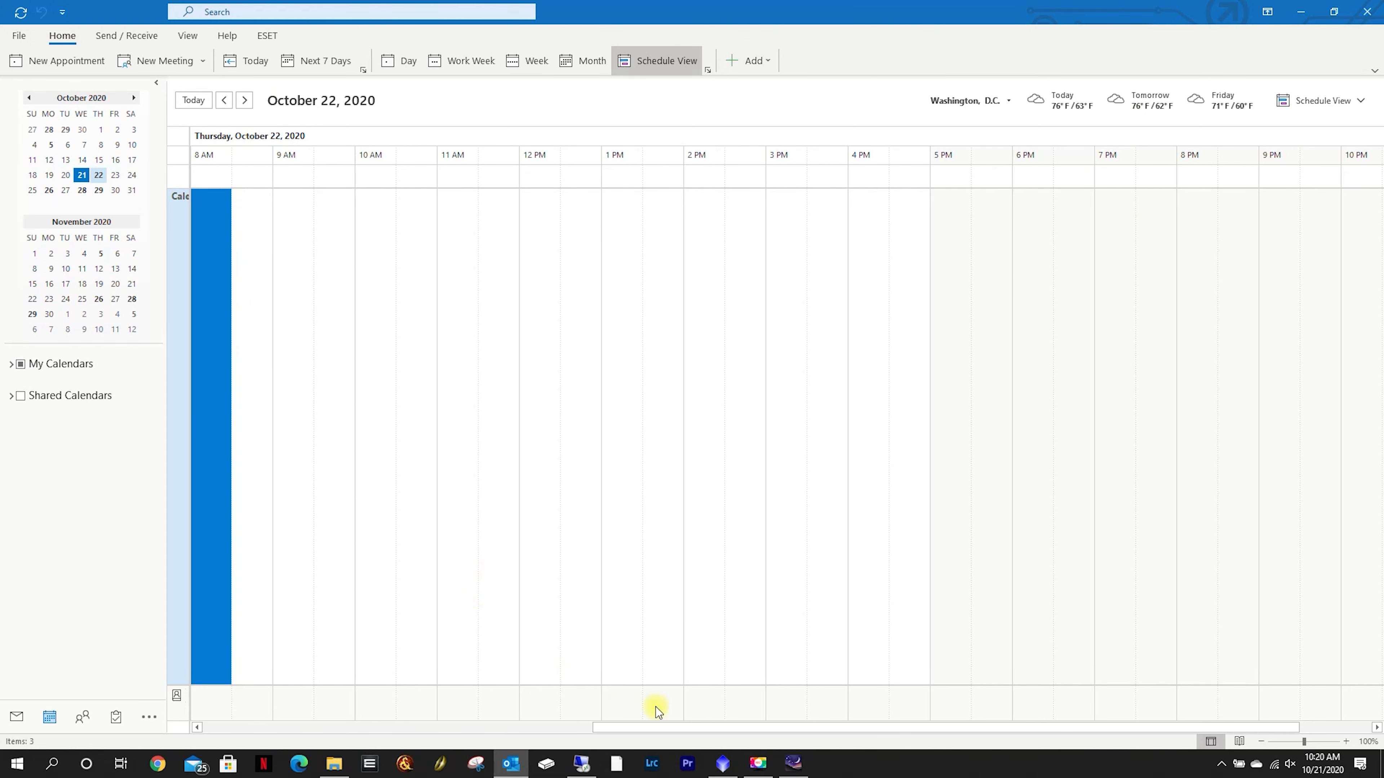
{"action": "left_click_drag", "start_coordinate": [679, 728], "coordinate": [227, 712]}
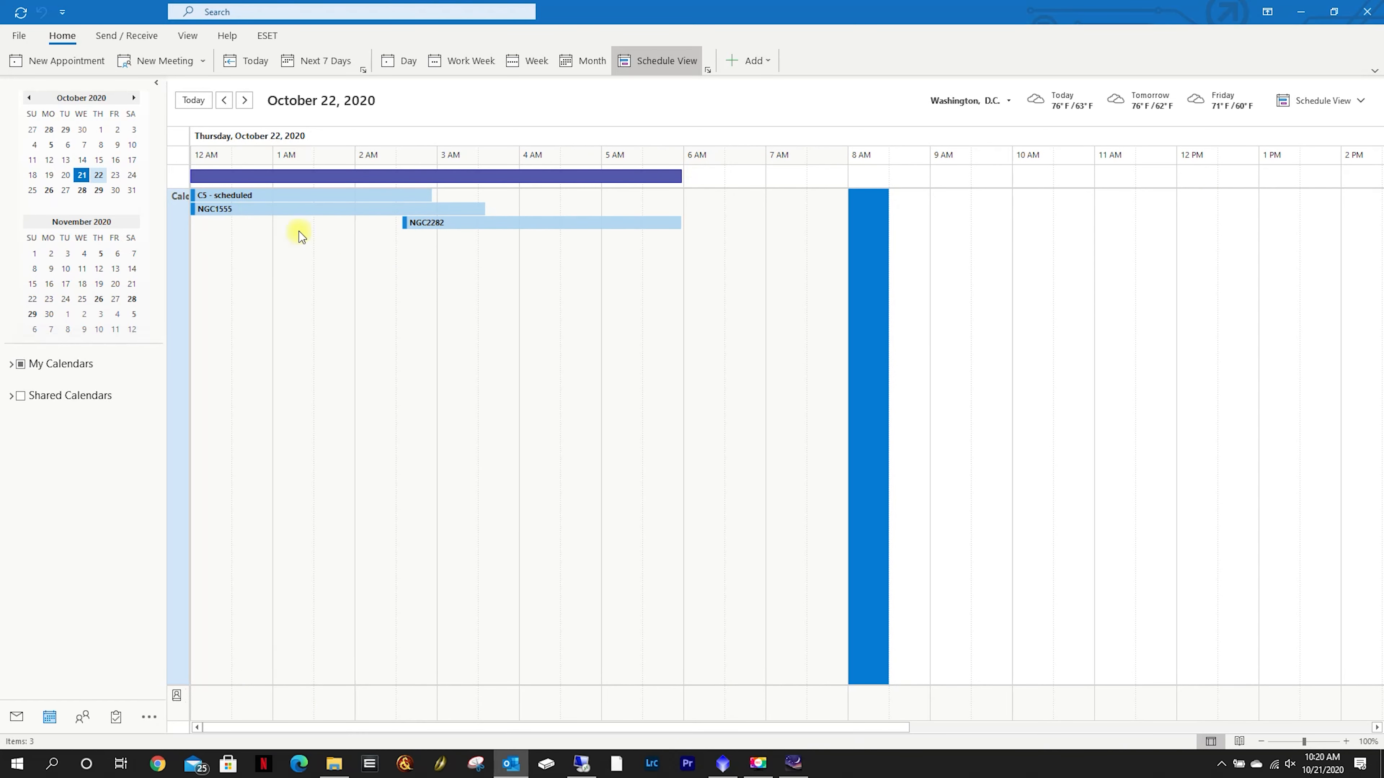
{"action": "mouse_move", "coordinate": [321, 196]}
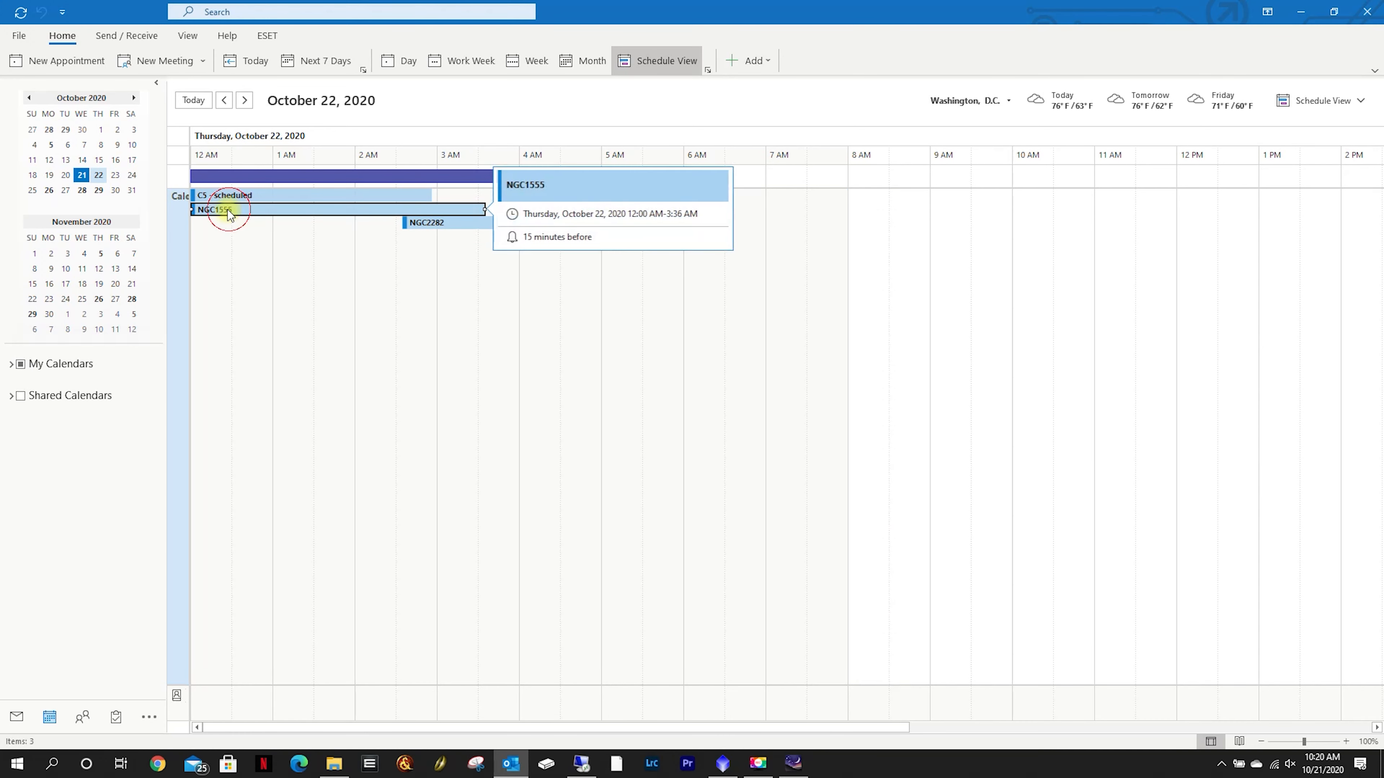
{"action": "left_click", "coordinate": [226, 210]}
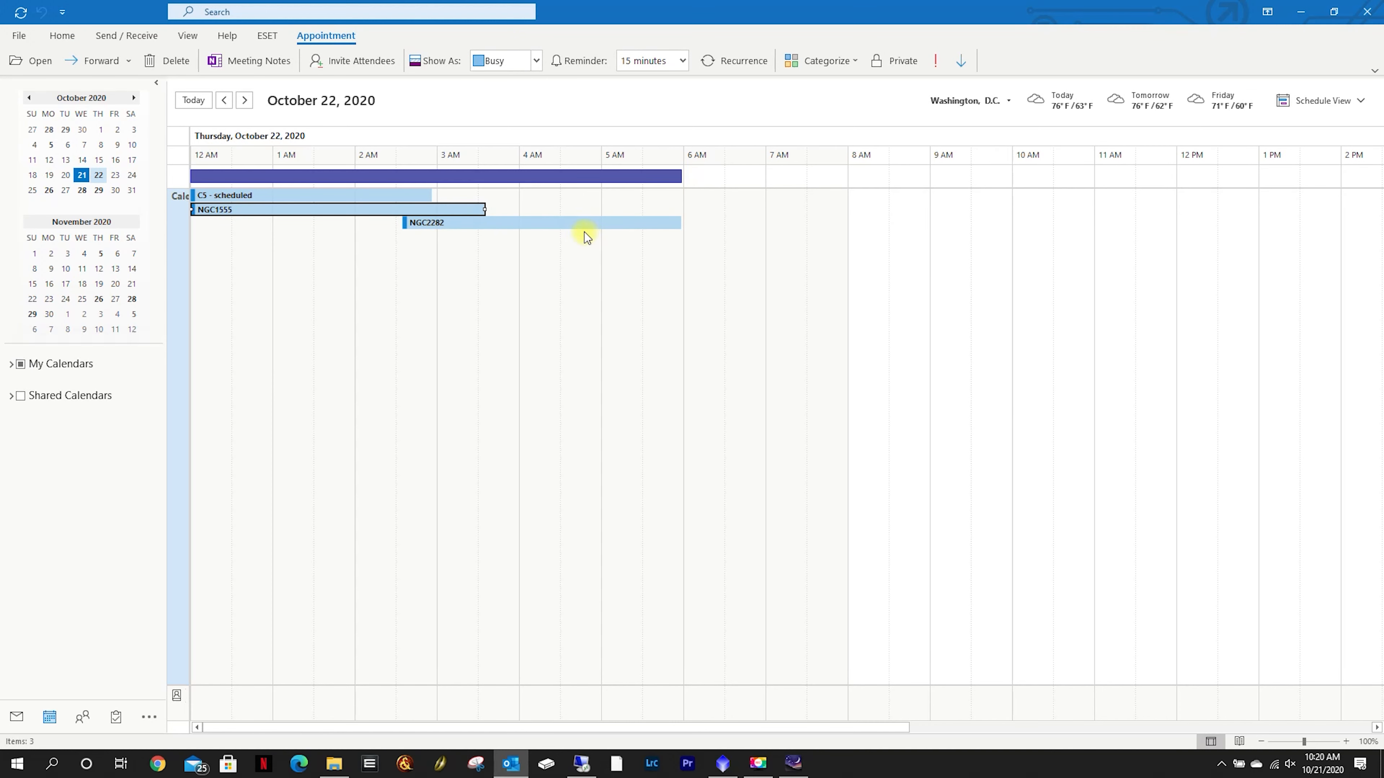
{"action": "mouse_move", "coordinate": [589, 222]}
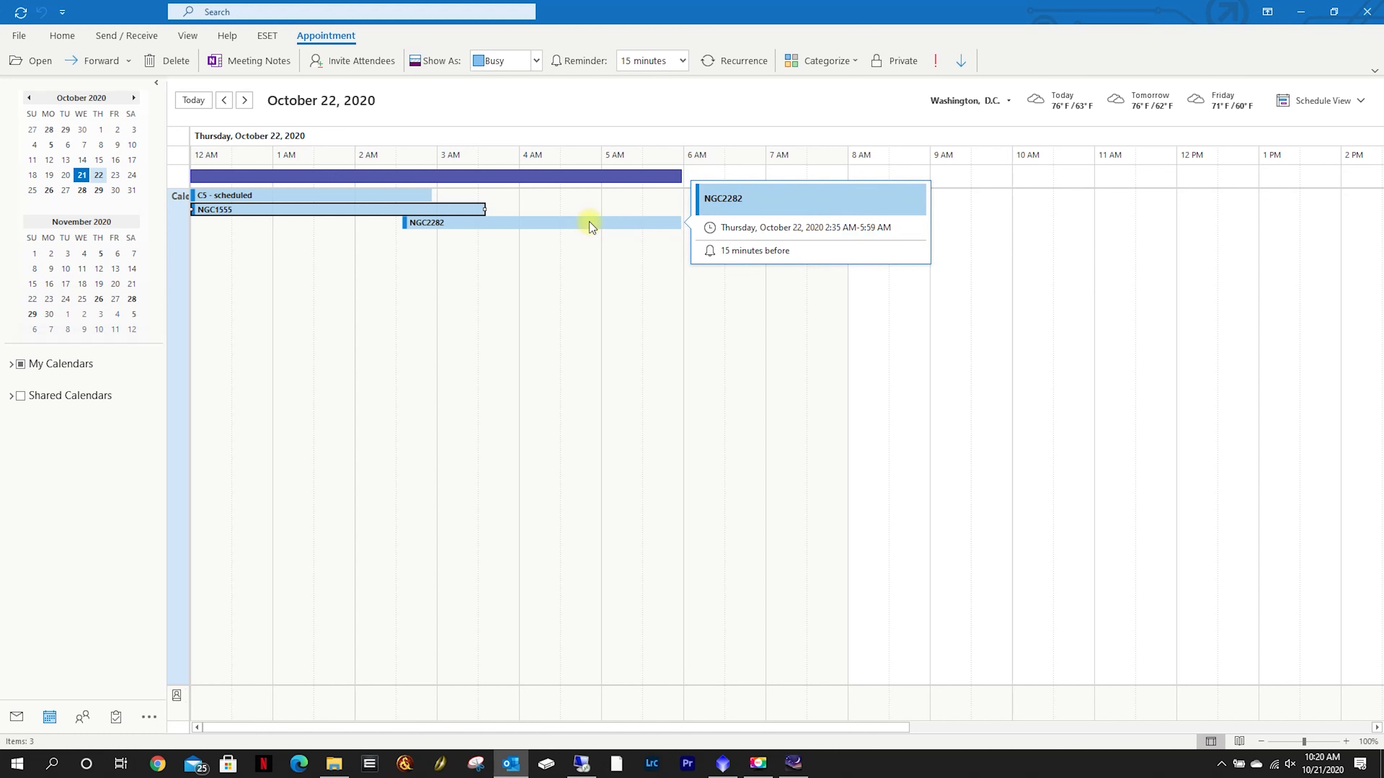
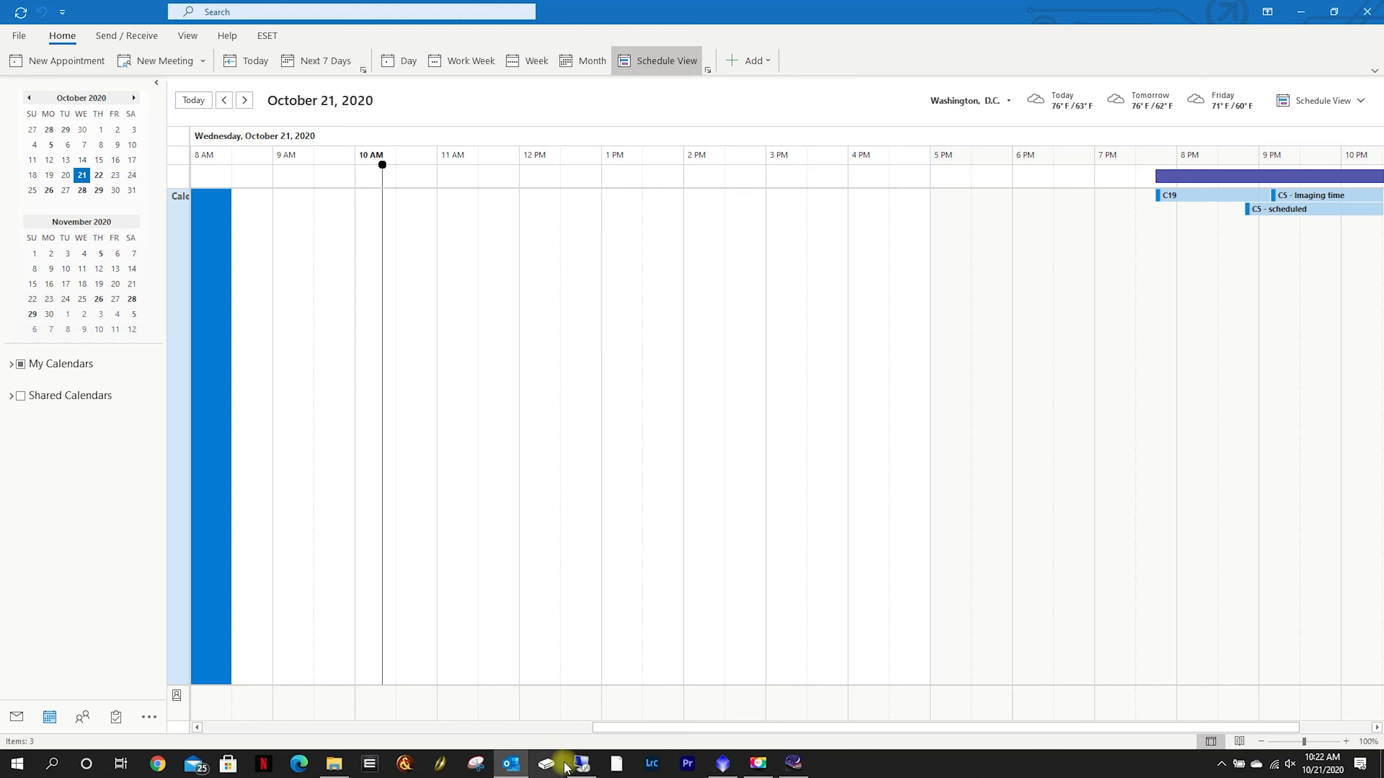
Step: Switch back to Sequence Generator Pro and review the frame progress of C5_IC342 and NGC1555 - Hinds Nebula
{"action": "left_click", "coordinate": [583, 764]}
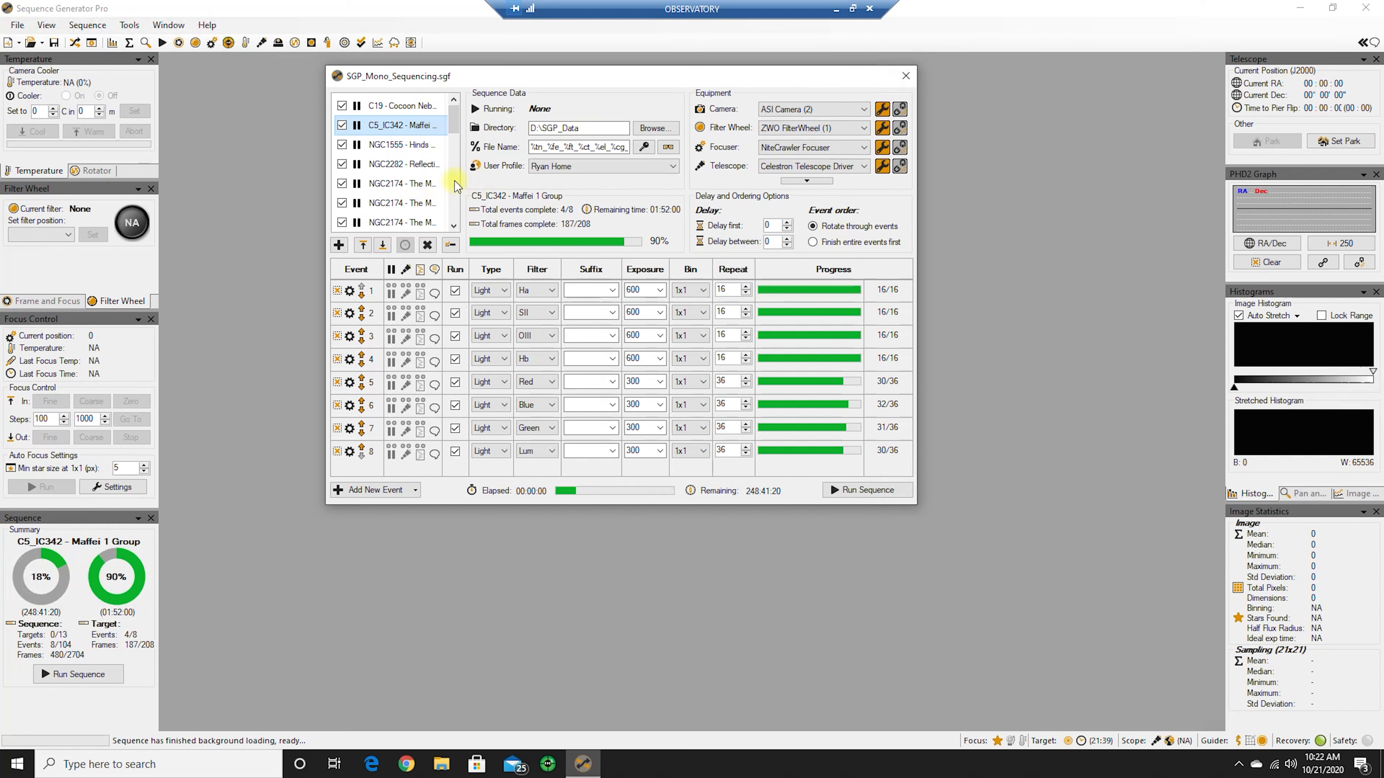
{"action": "mouse_move", "coordinate": [433, 126]}
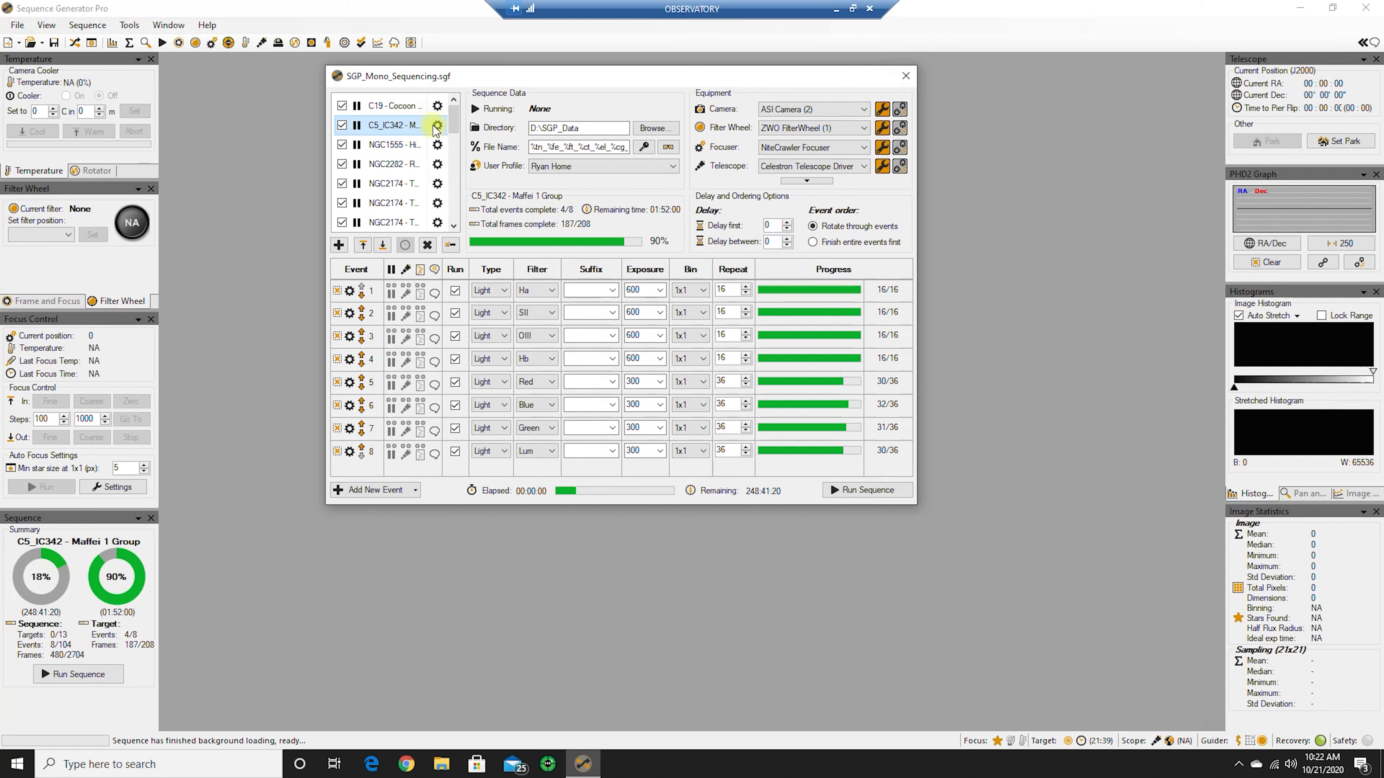
{"action": "left_click", "coordinate": [387, 130]}
{"action": "left_click", "coordinate": [390, 149]}
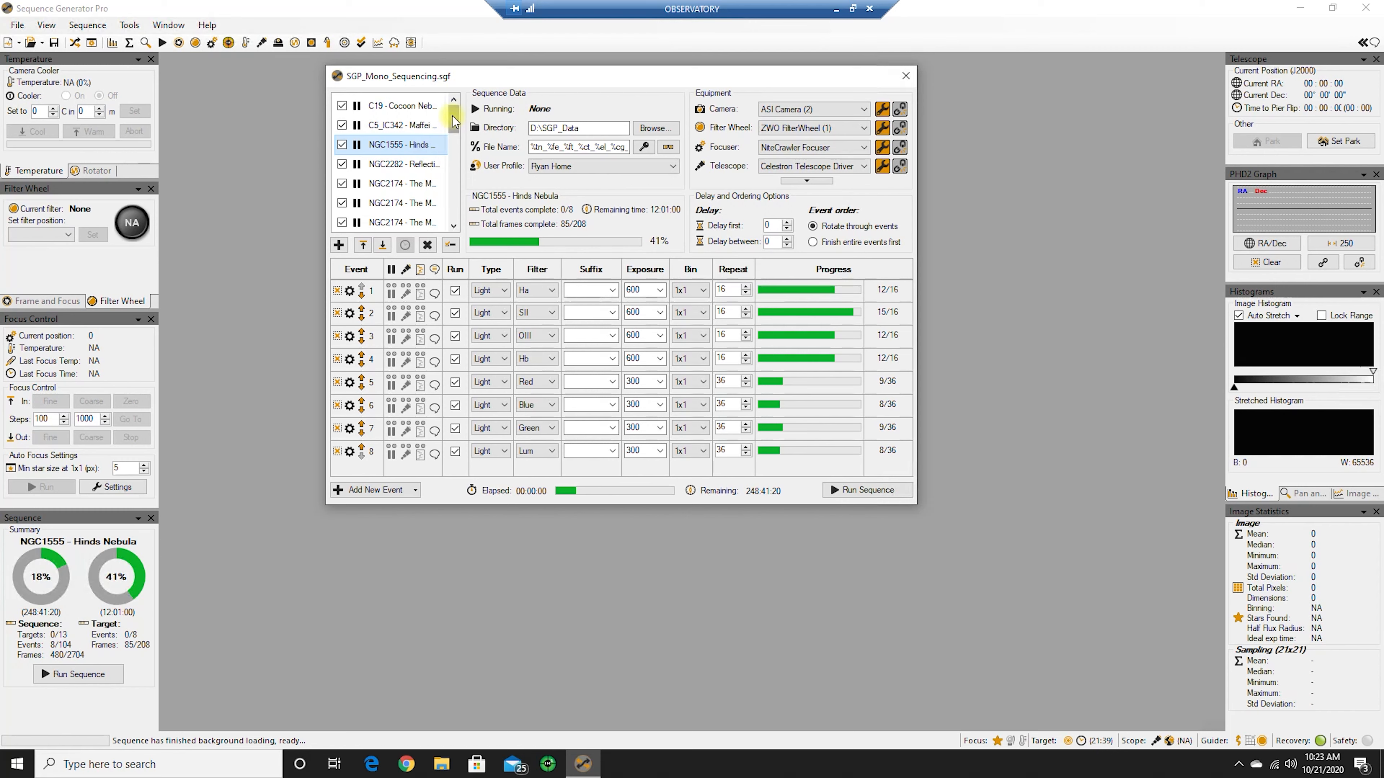
Step: Review the NGC2174 Monkey Head Nebula targets from 1 through 9, and return to the C19 - Cocoon Nebula target
{"action": "left_click_drag", "start_coordinate": [456, 118], "coordinate": [454, 128]}
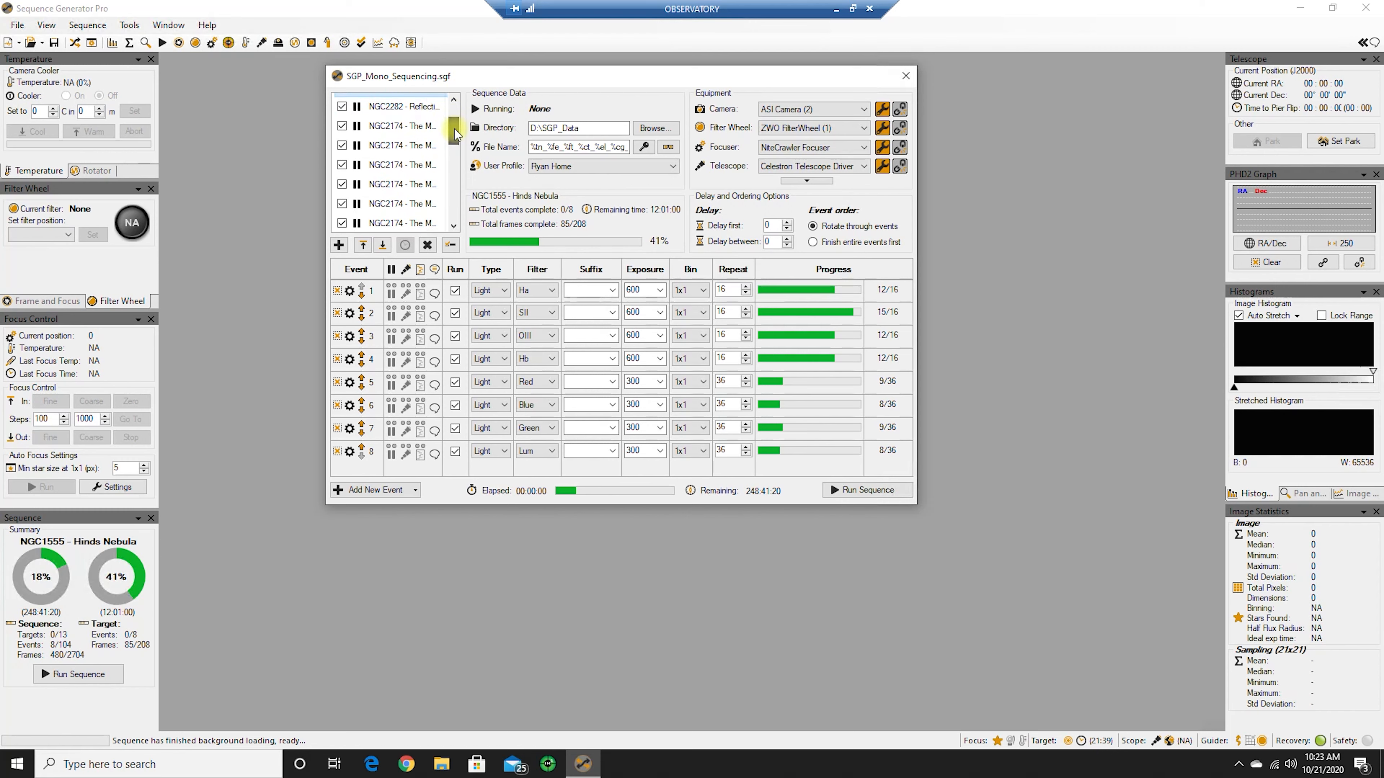
{"action": "left_click", "coordinate": [395, 127]}
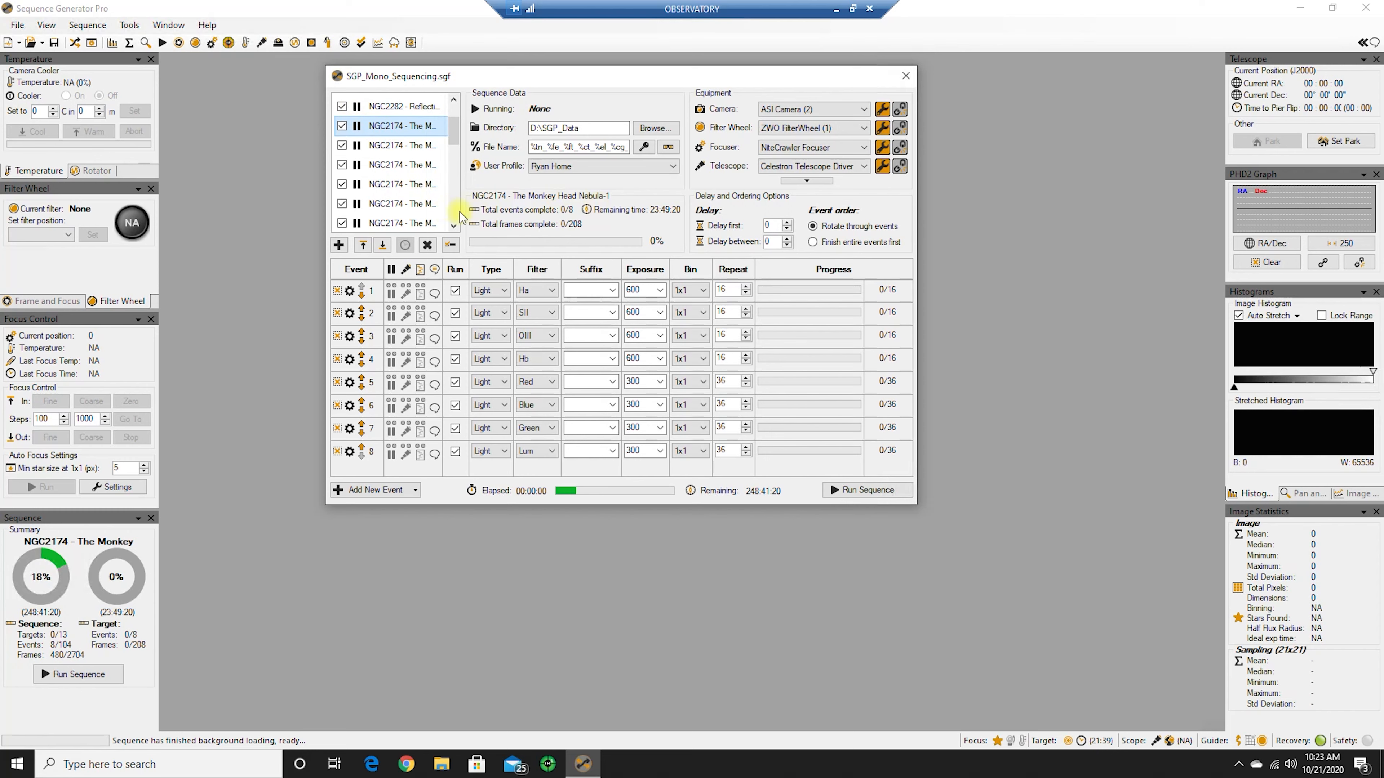
{"action": "mouse_move", "coordinate": [452, 127]}
{"action": "left_mouse_down"}
{"action": "mouse_move", "coordinate": [456, 169]}
{"action": "mouse_move", "coordinate": [457, 142]}
{"action": "left_mouse_up"}
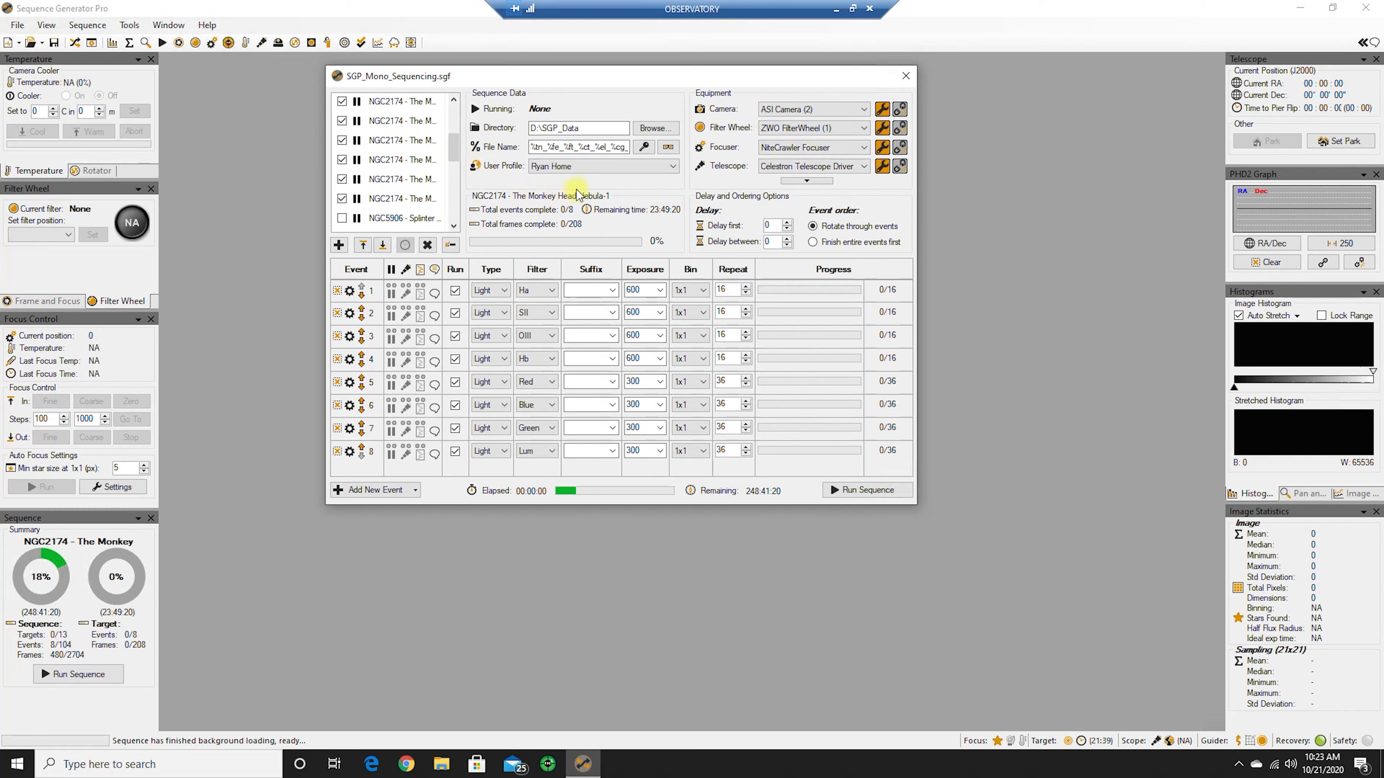
{"action": "left_click", "coordinate": [396, 197]}
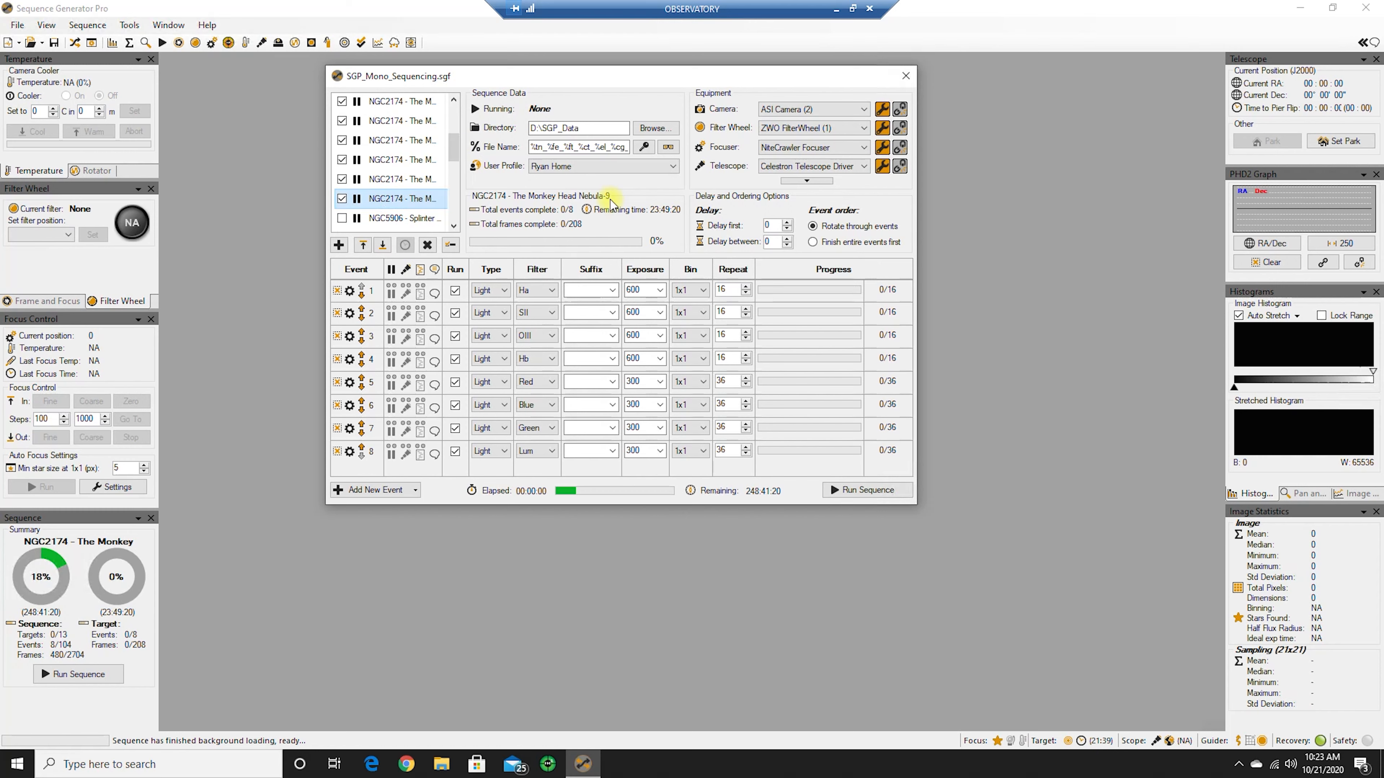
{"action": "left_click_drag", "start_coordinate": [452, 145], "coordinate": [453, 116]}
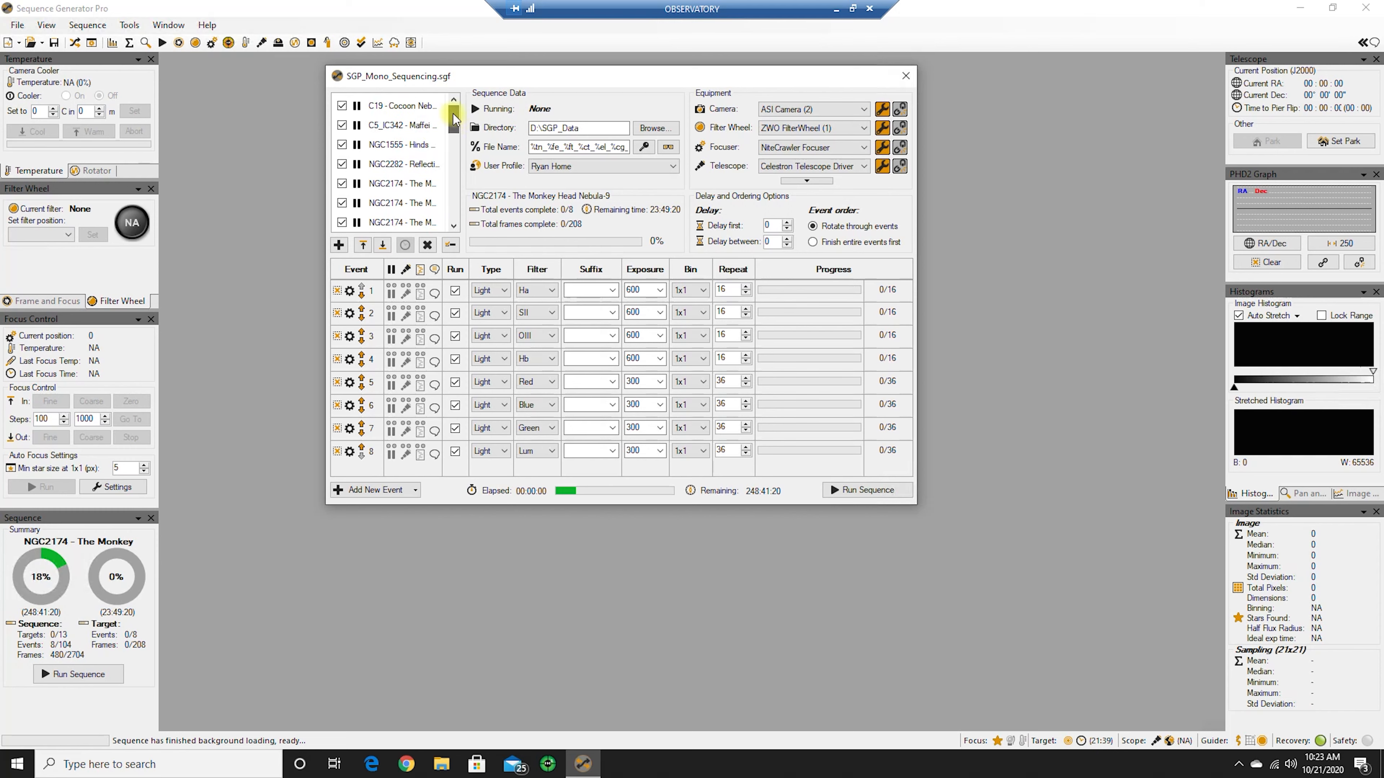
{"action": "left_click", "coordinate": [409, 106]}
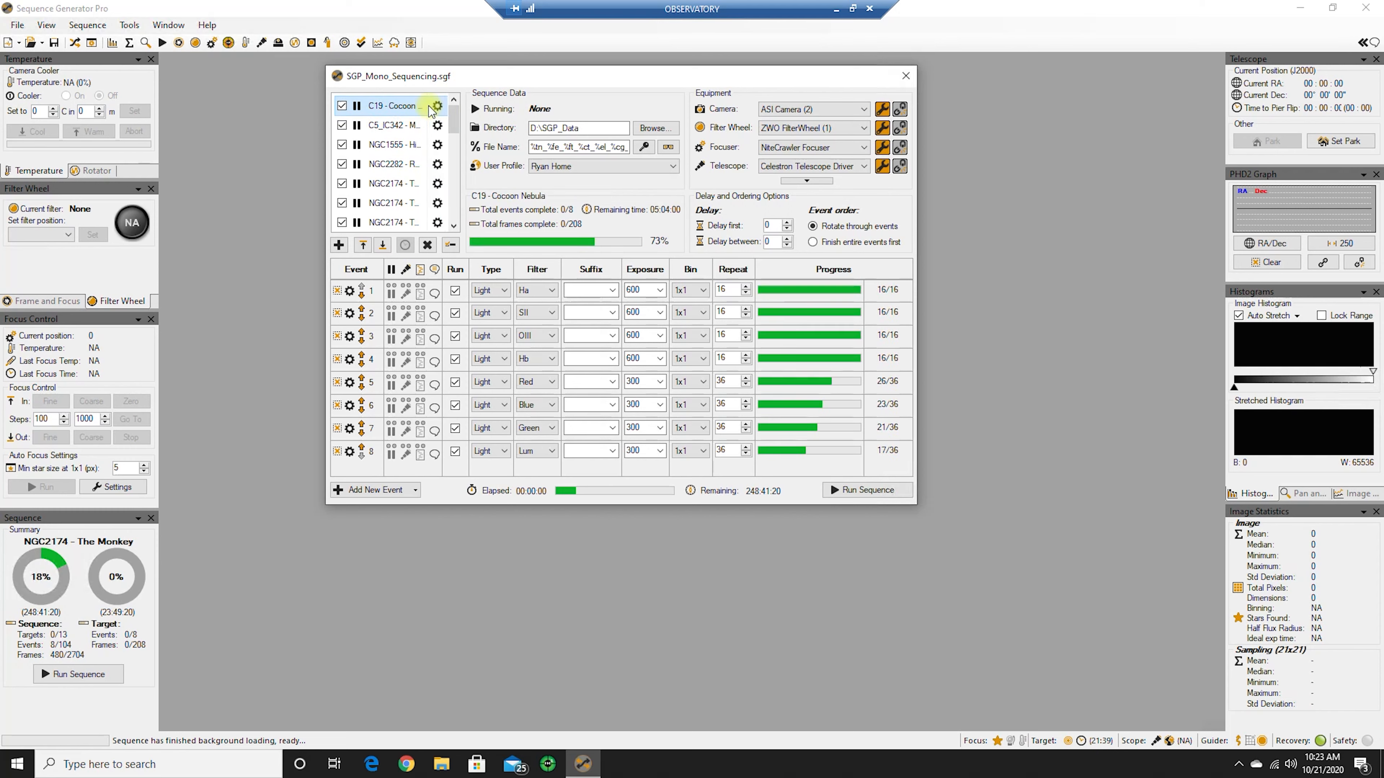
Step: Examine the C19 - Cocoon Nebula target's time constraints, altitude curve and moon data in its planning tools, and close its settings unchanged
{"action": "left_click", "coordinate": [437, 105]}
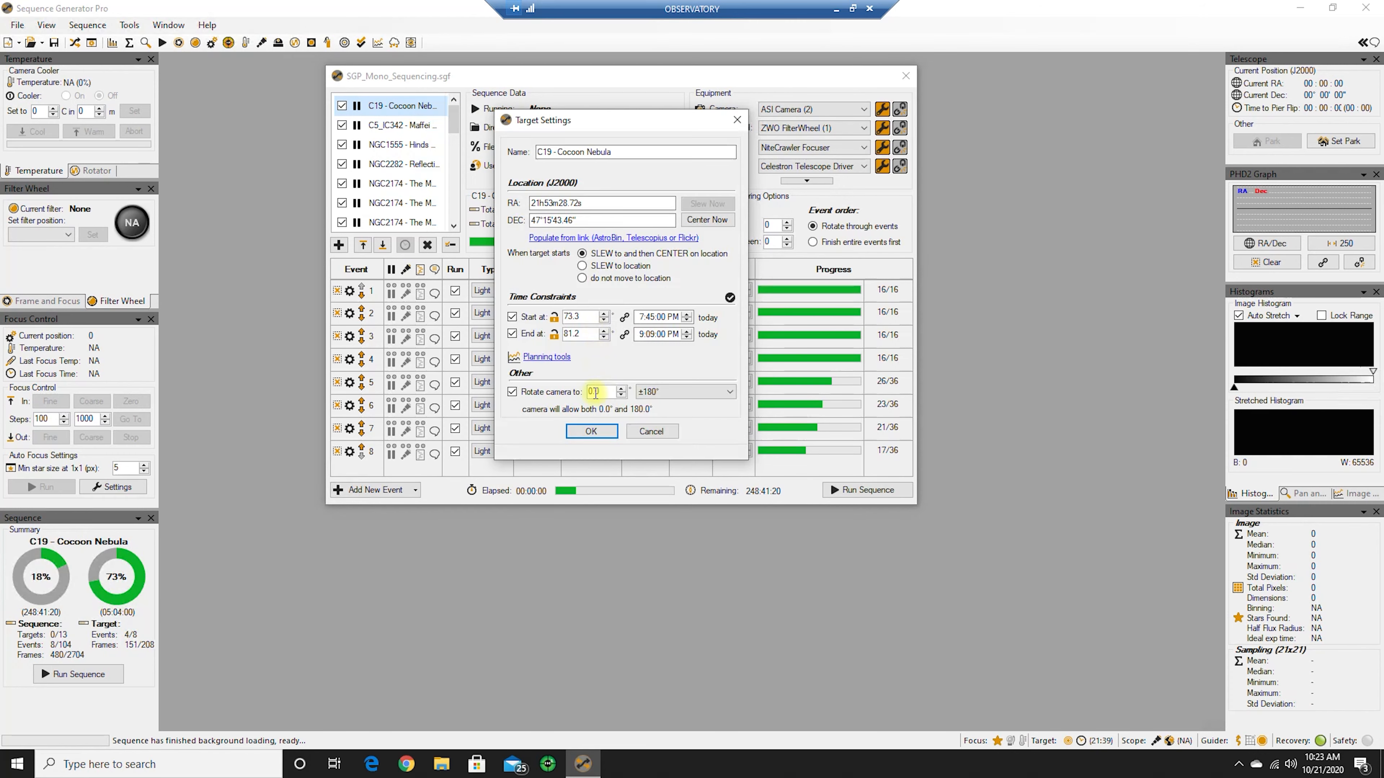
{"action": "left_click", "coordinate": [547, 356]}
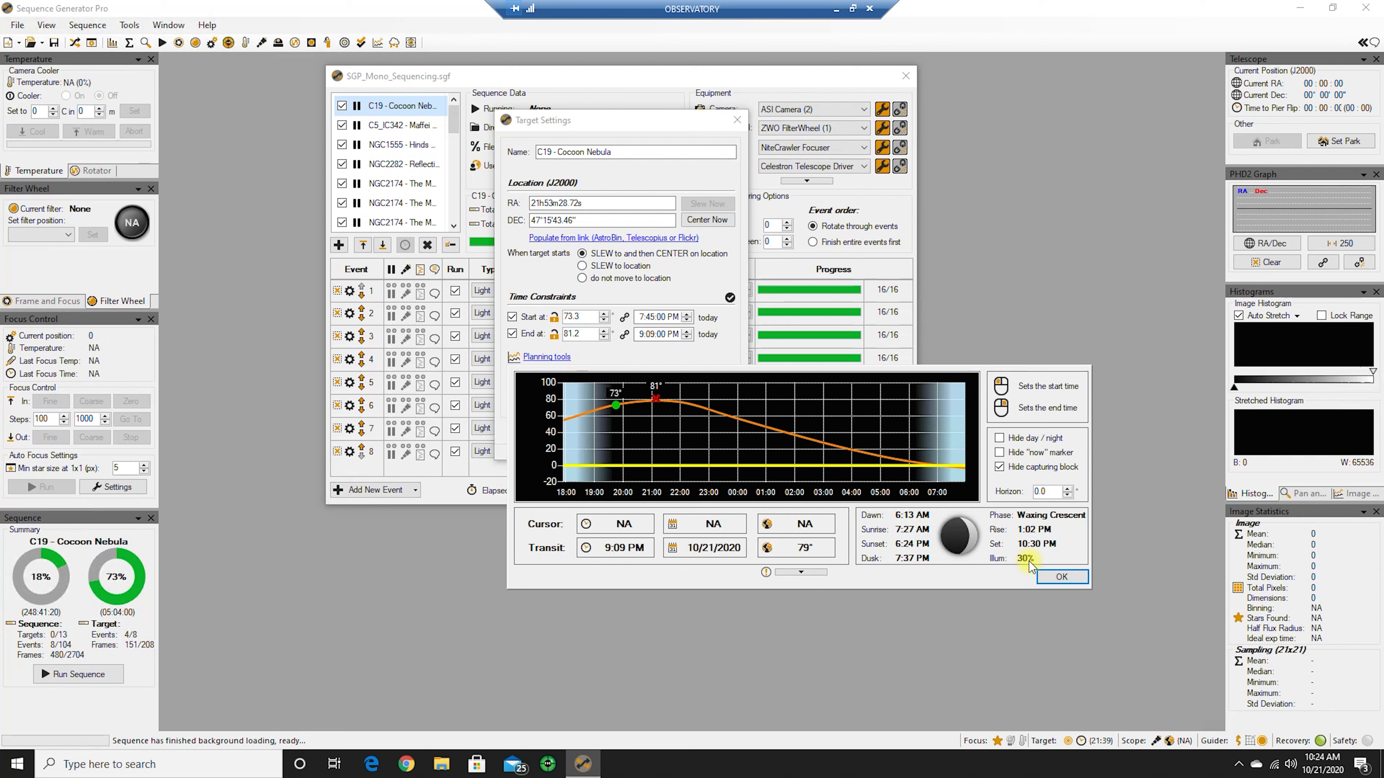
{"action": "left_click", "coordinate": [1062, 578]}
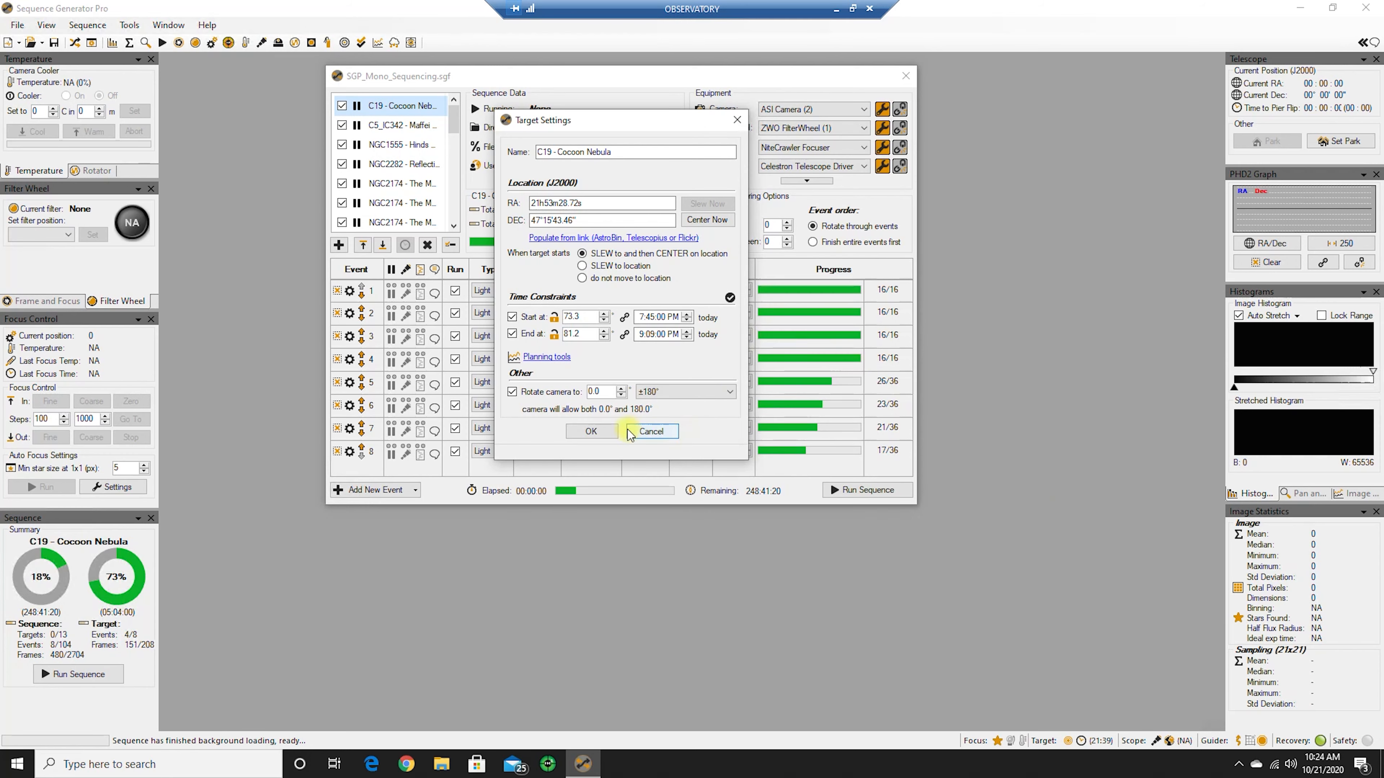
{"action": "left_click", "coordinate": [650, 432]}
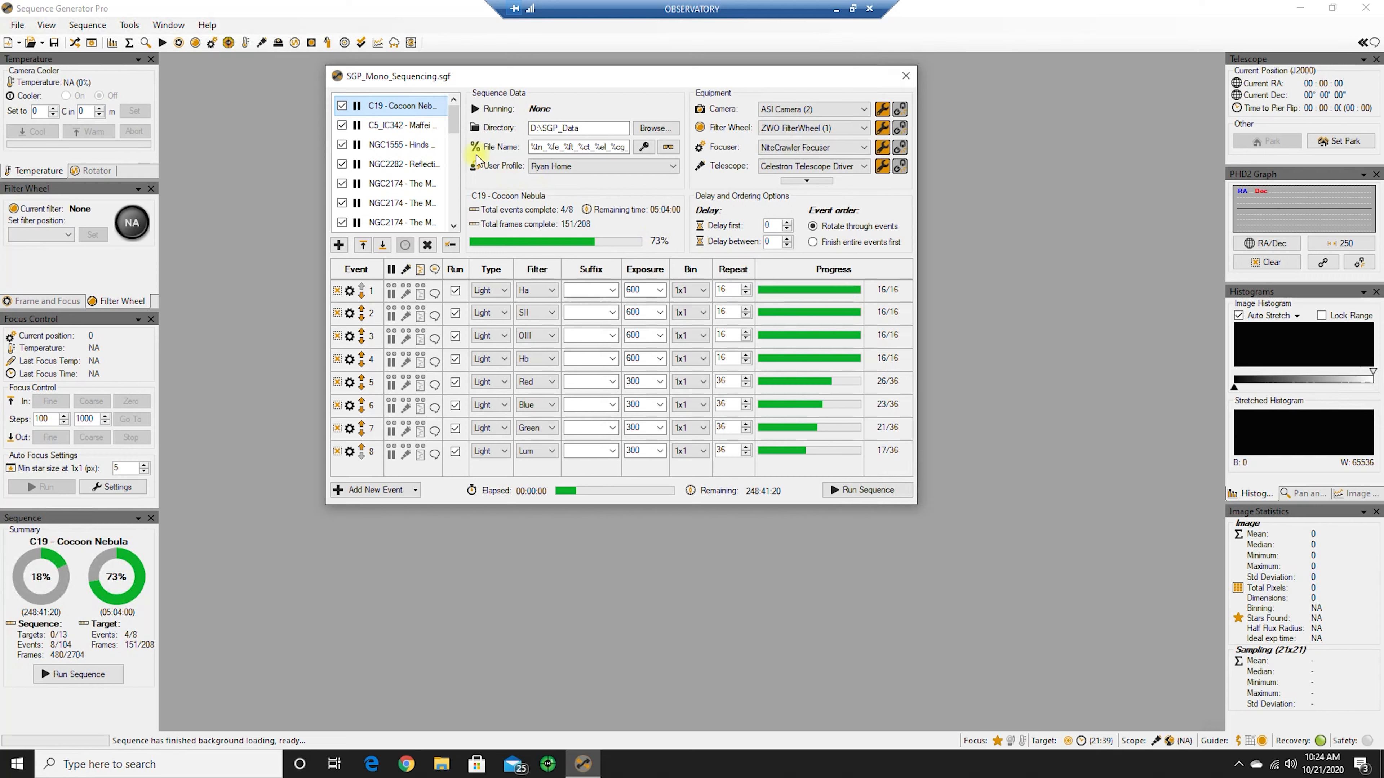
Step: Review the frame progress of the NGC1555 - Hinds Nebula and NGC2282 - Reflection Nebula targets
{"action": "mouse_move", "coordinate": [391, 146]}
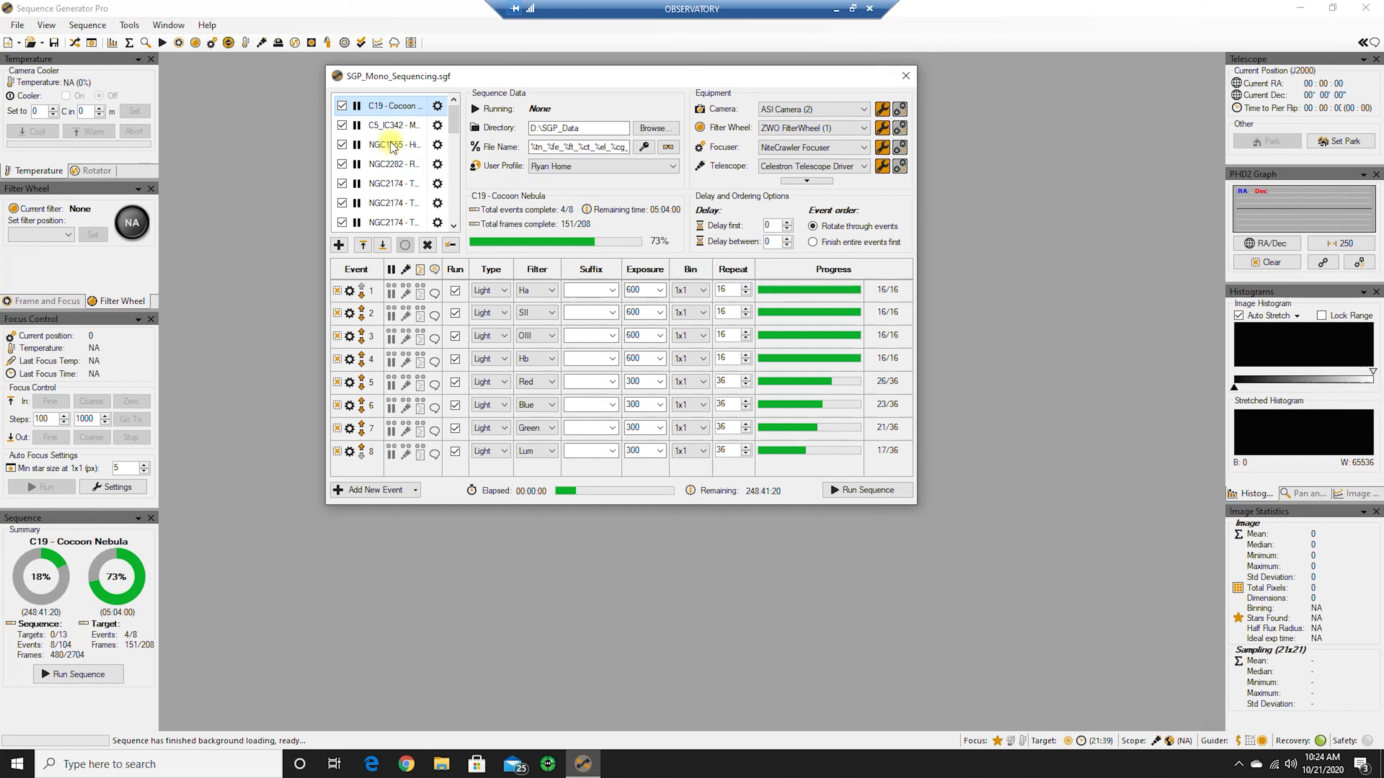
{"action": "left_click", "coordinate": [391, 146]}
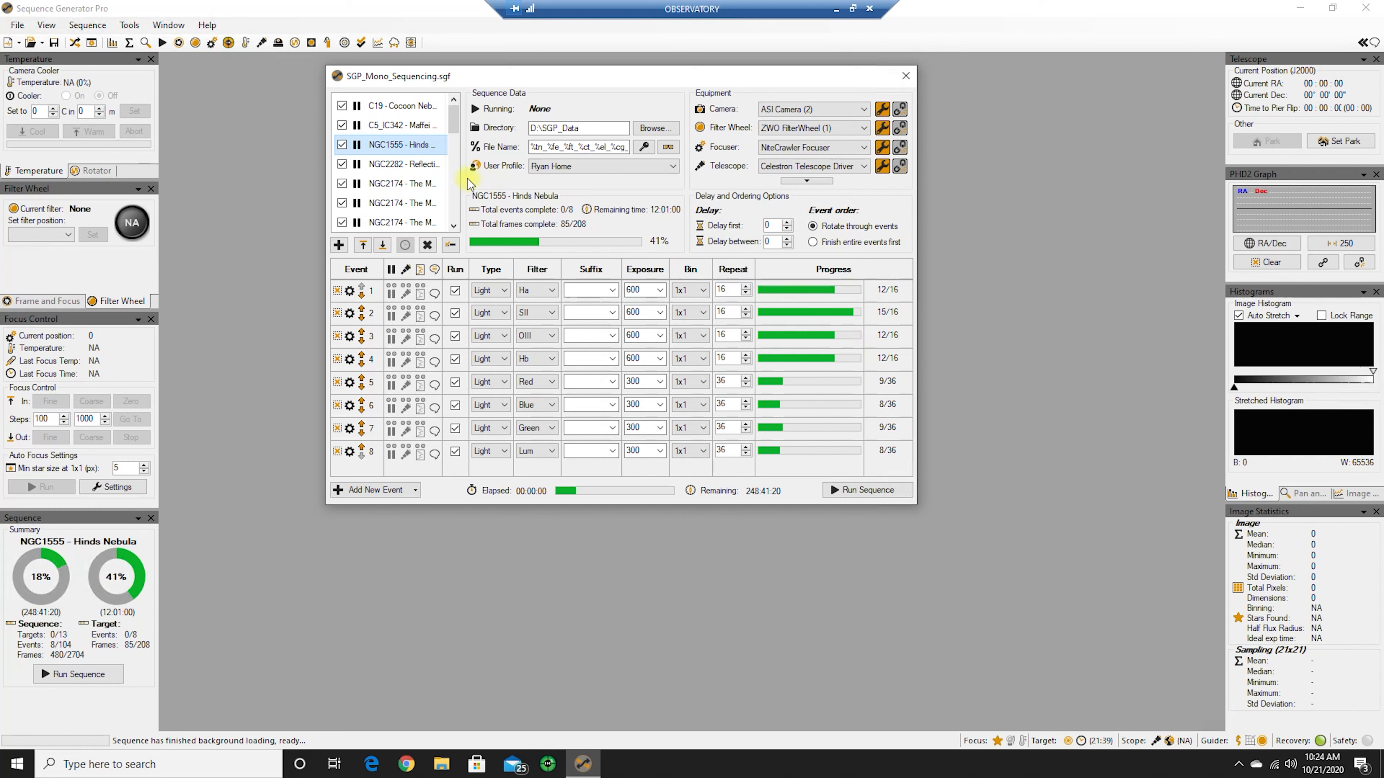
{"action": "key", "text": "Down"}
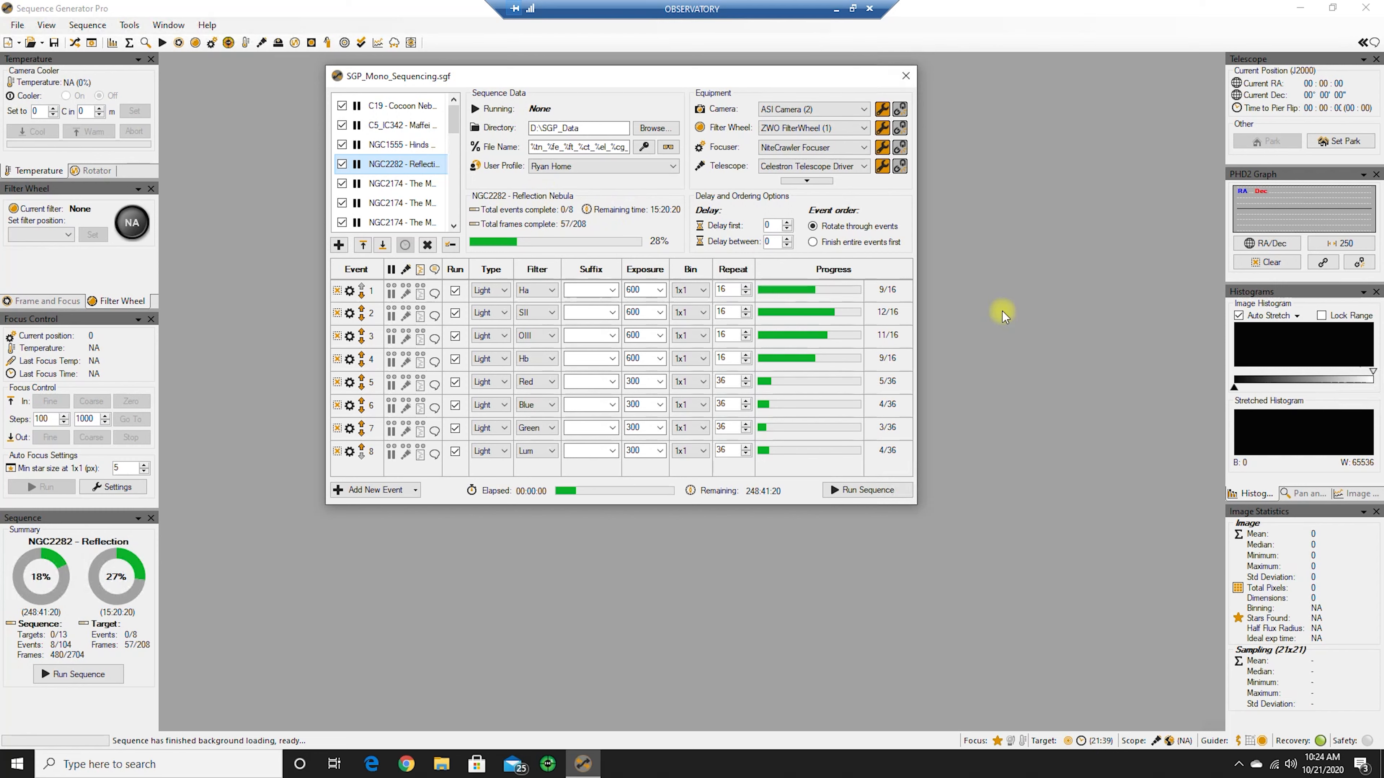
Step: Check the start and end times in the NGC2174 - The Monkey Head Nebula-1 target settings, and close them without changes
{"action": "left_click", "coordinate": [389, 184]}
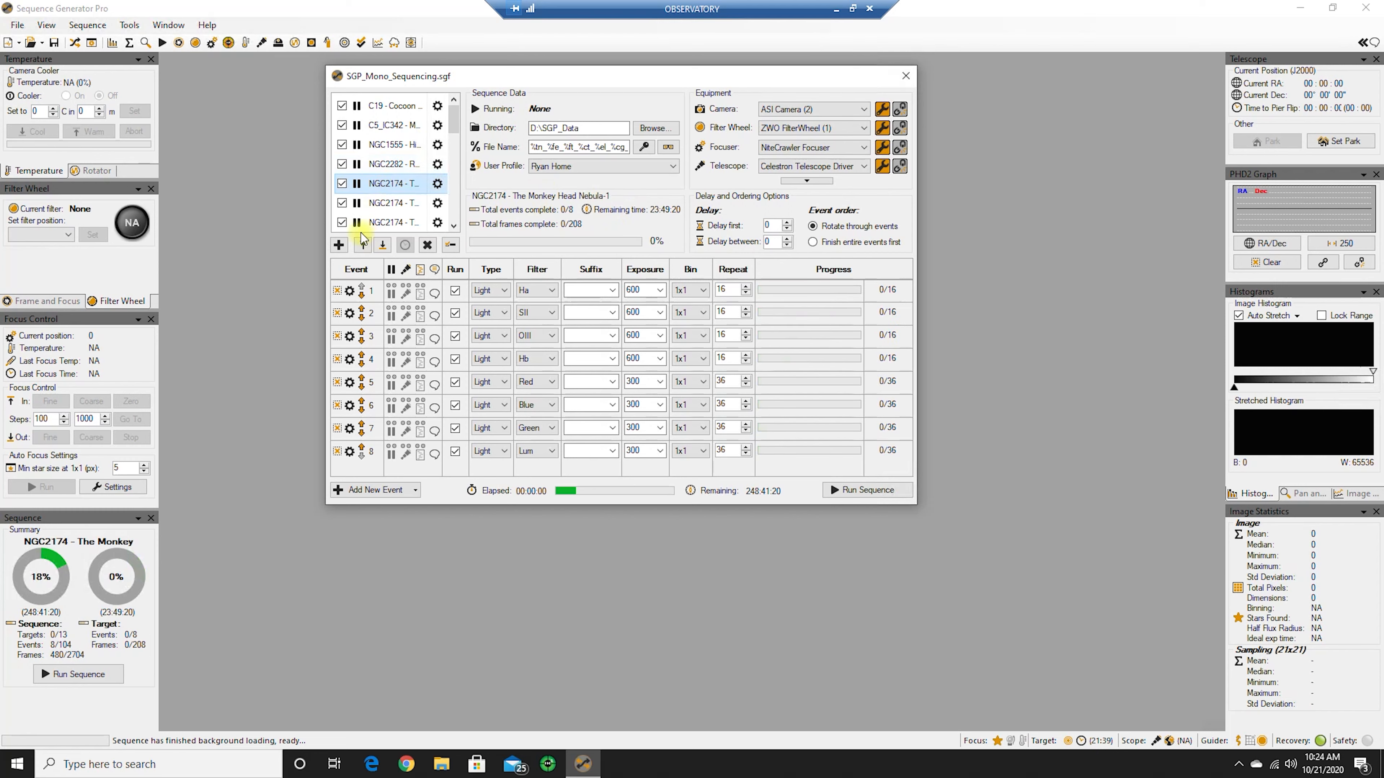
{"action": "left_click", "coordinate": [438, 184]}
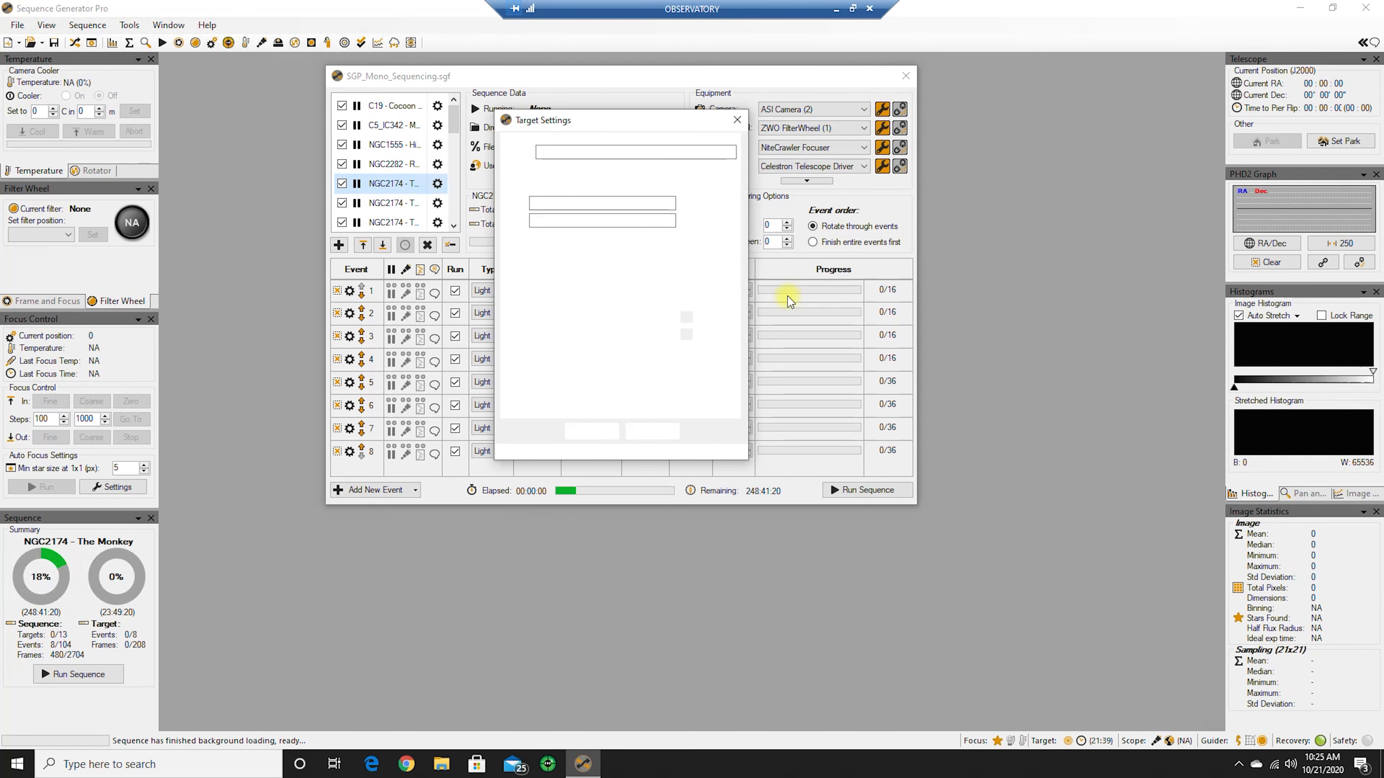
{"action": "left_click", "coordinate": [653, 433]}
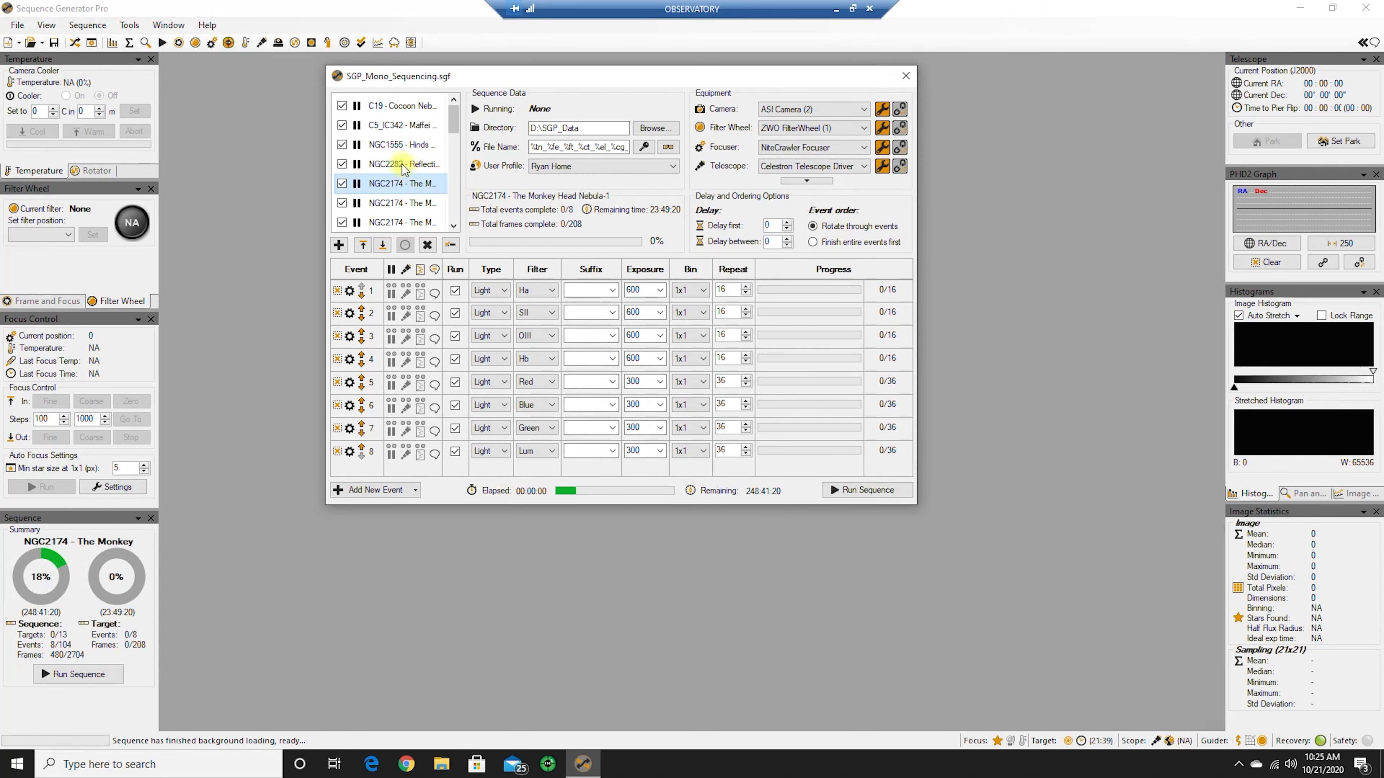
{"action": "mouse_move", "coordinate": [409, 187]}
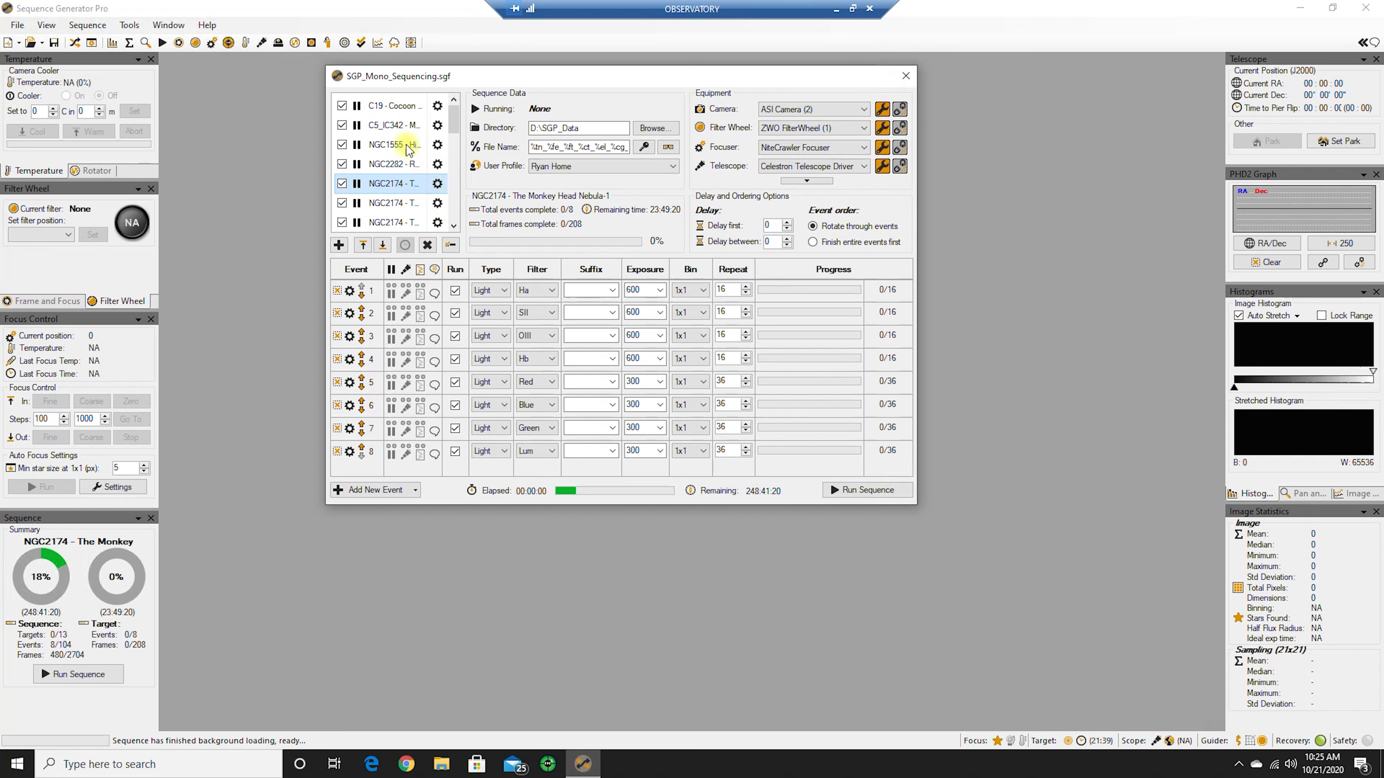
{"action": "left_click", "coordinate": [437, 184]}
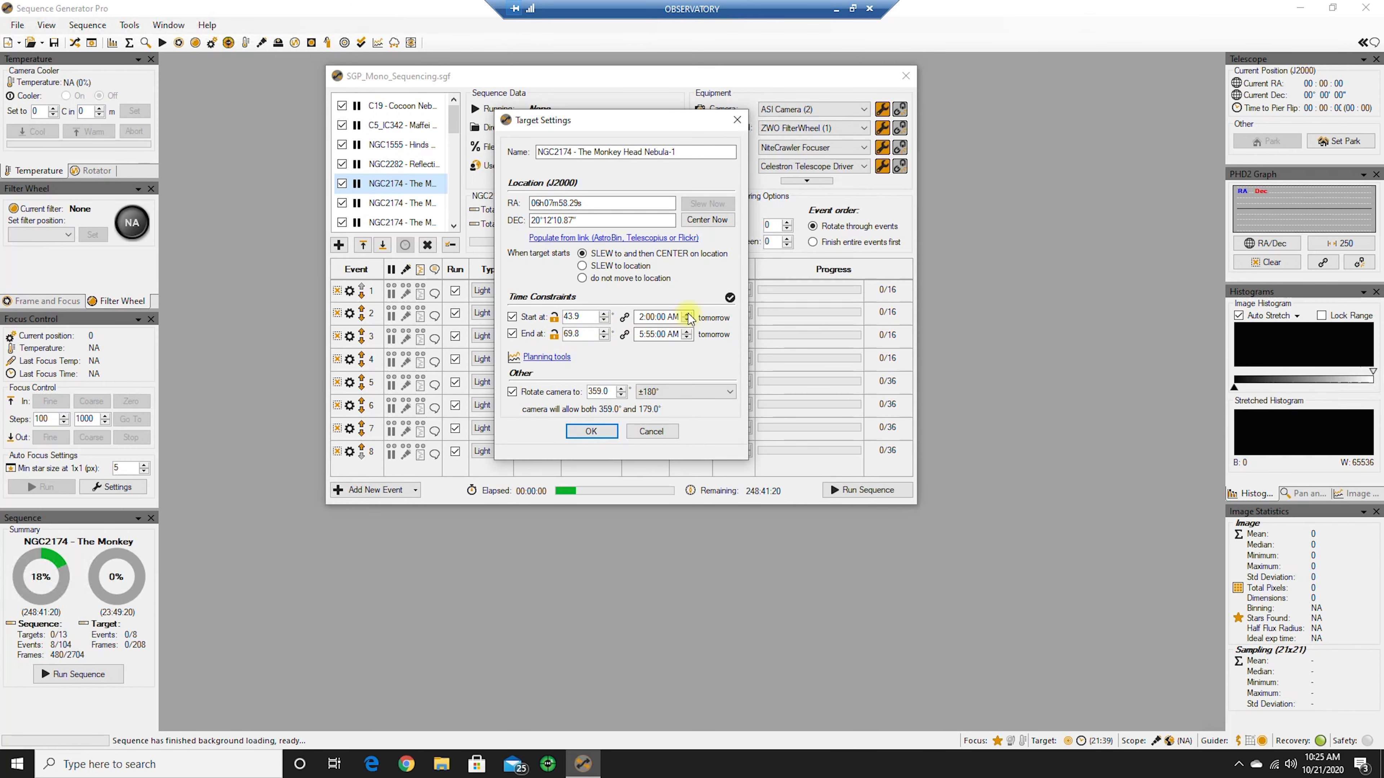
{"action": "left_click", "coordinate": [651, 430]}
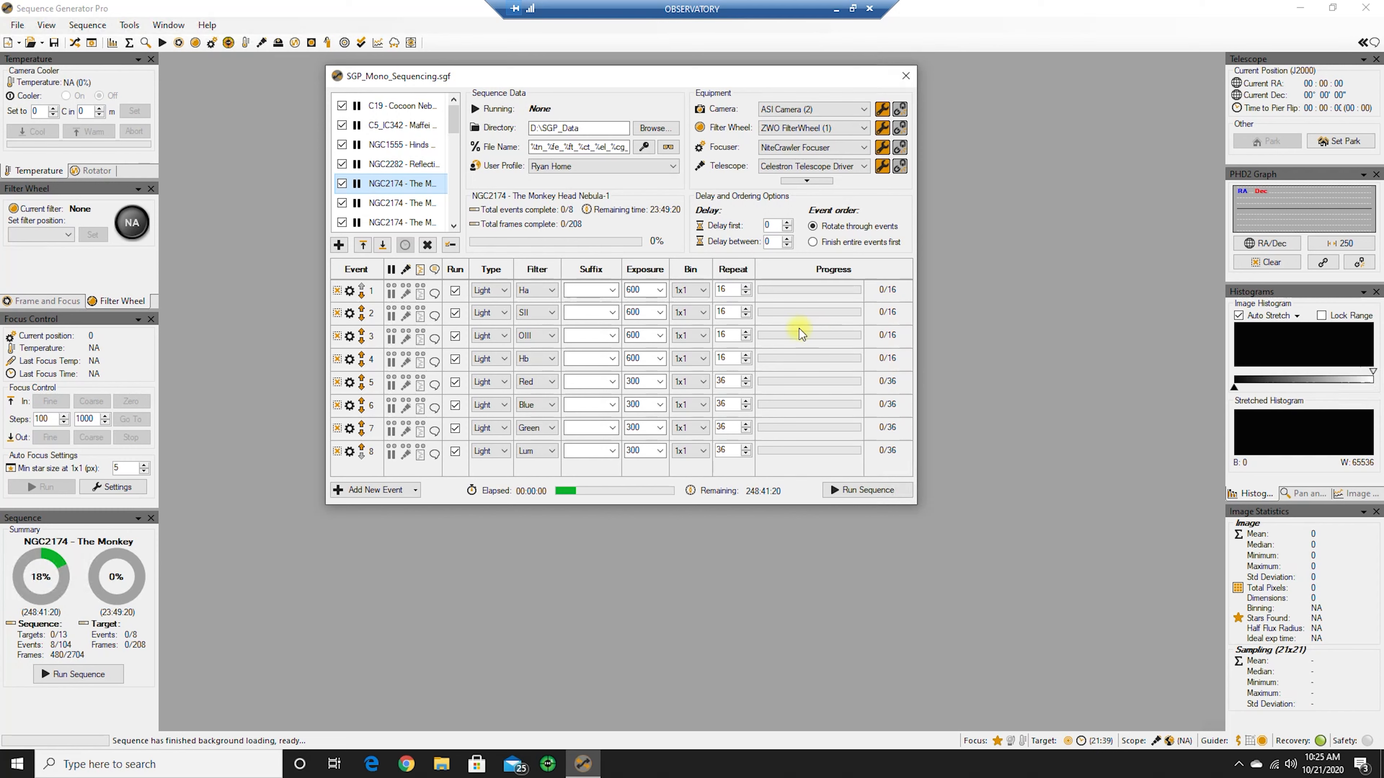
Step: Review the C5_IC342 - Maffei 1 Group frame progress, and switch to the Outlook calendar to check Wednesday evening's C5 - Imaging time slot
{"action": "left_click", "coordinate": [377, 124]}
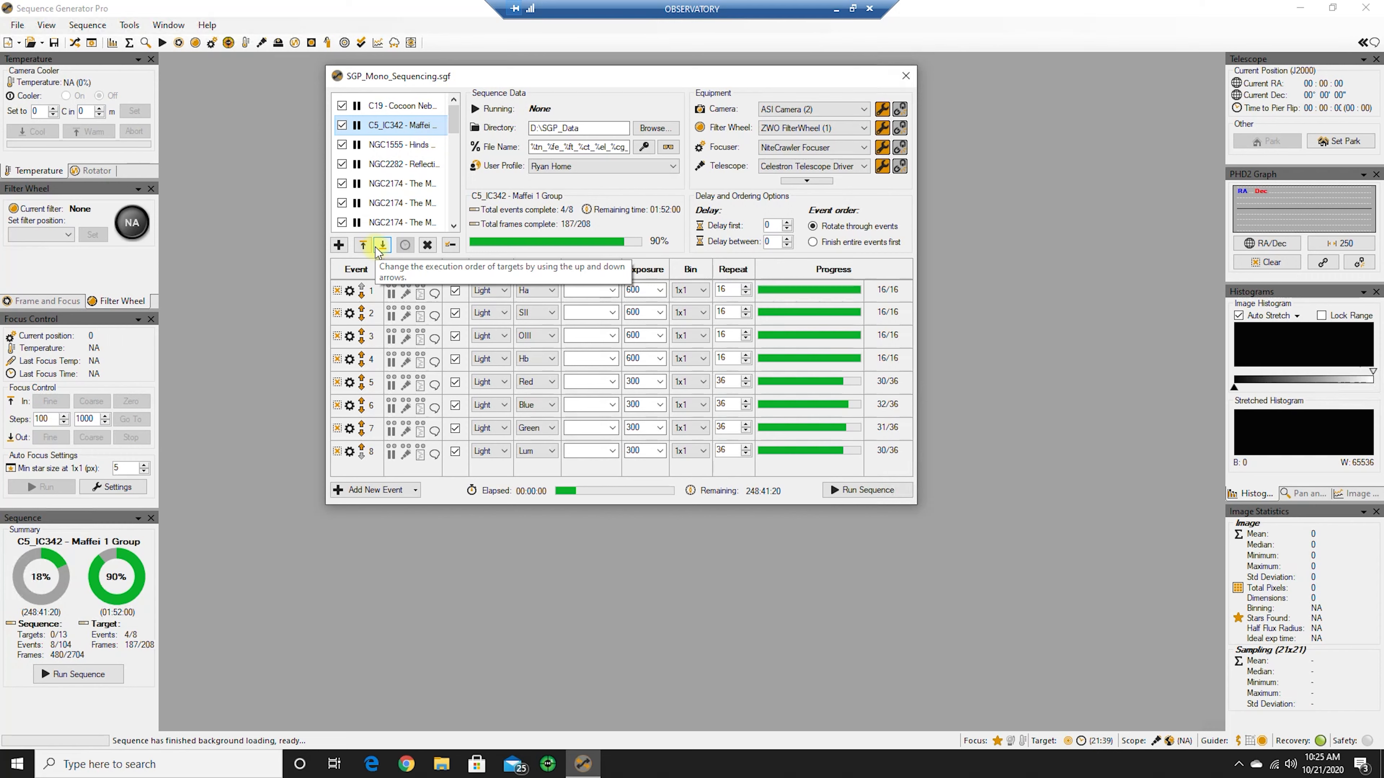
{"action": "left_click", "coordinate": [837, 9]}
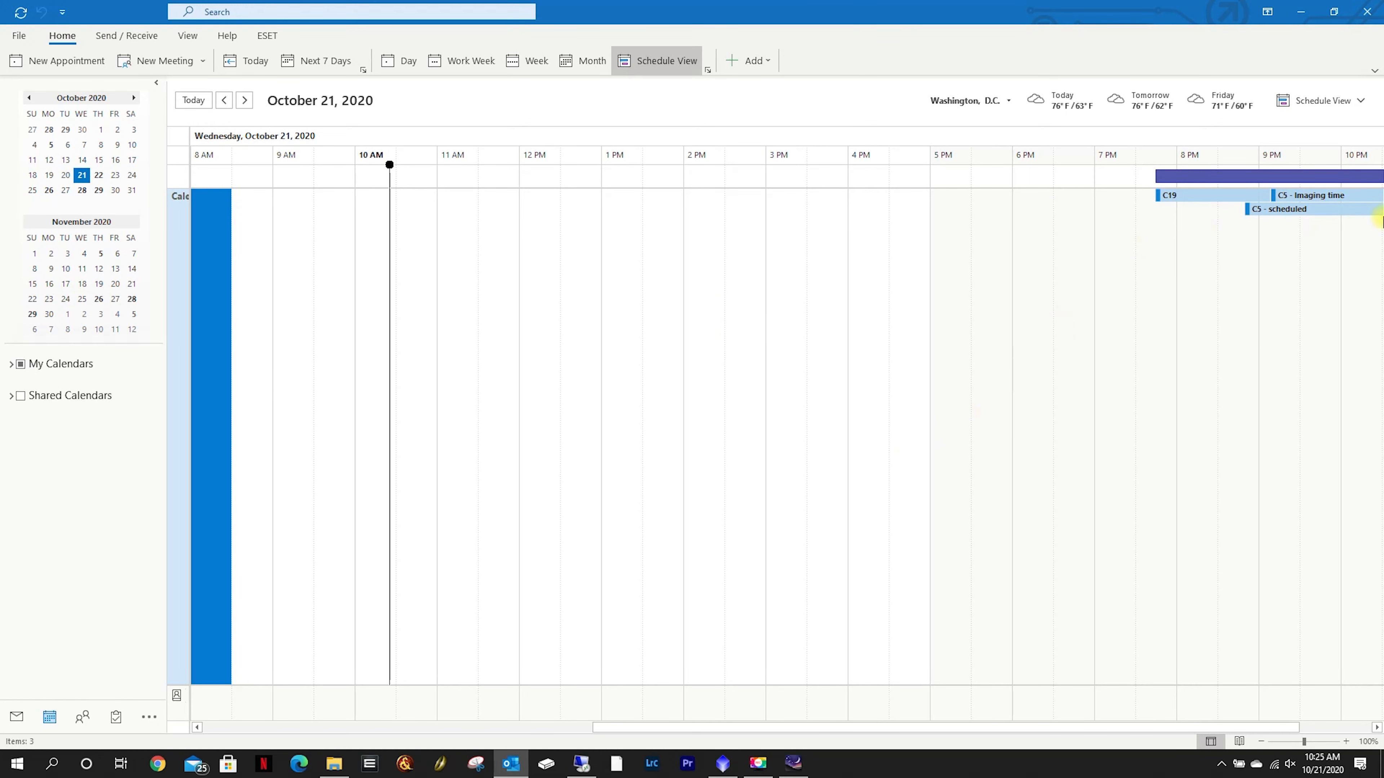
{"action": "left_click_drag", "start_coordinate": [704, 728], "coordinate": [921, 744]}
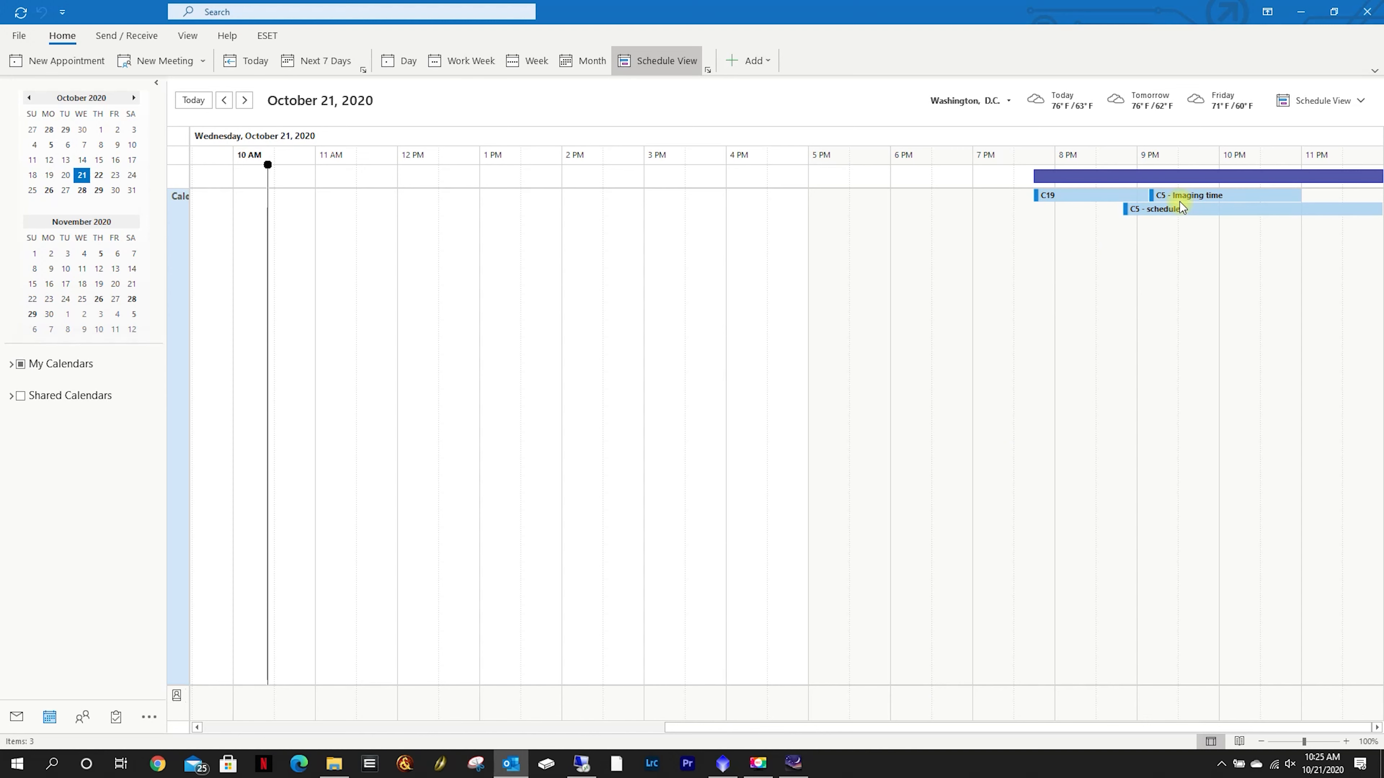
{"action": "mouse_move", "coordinate": [1181, 208]}
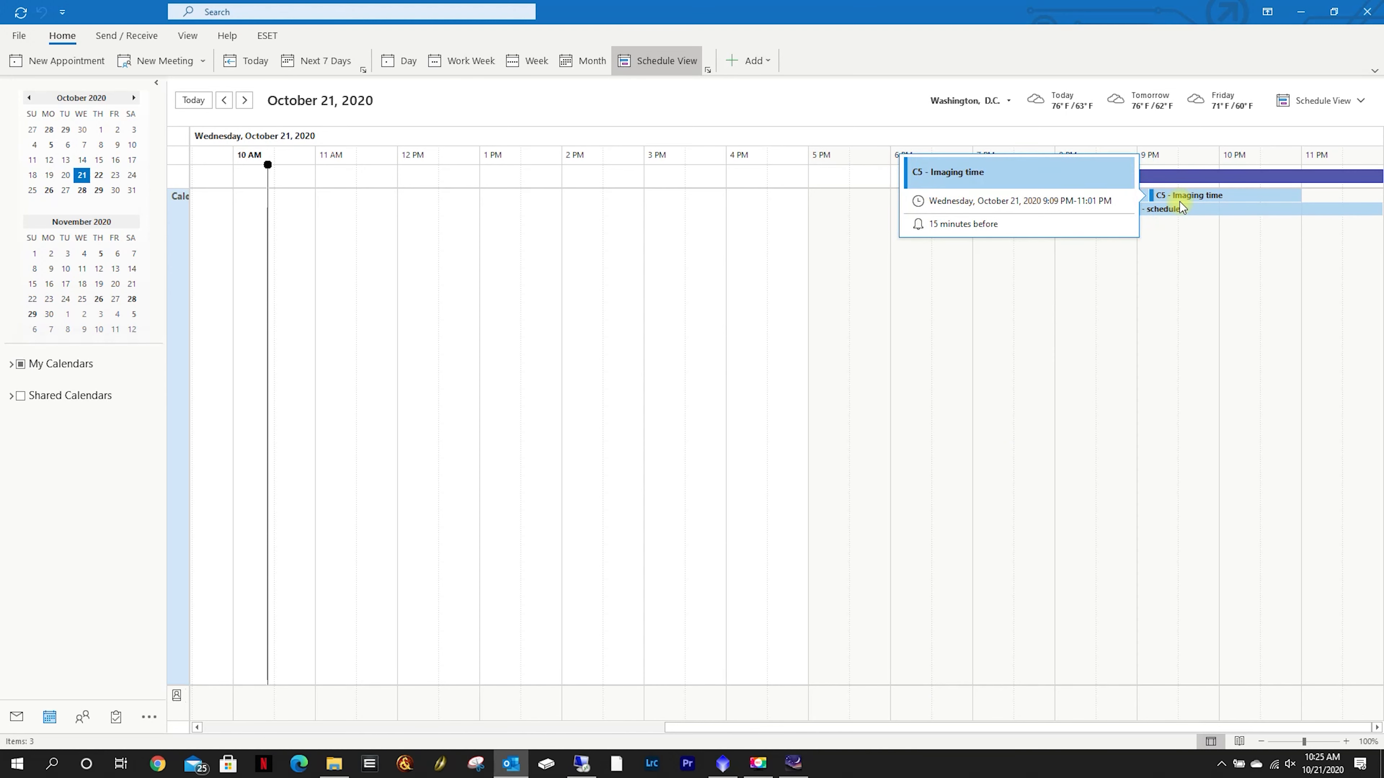